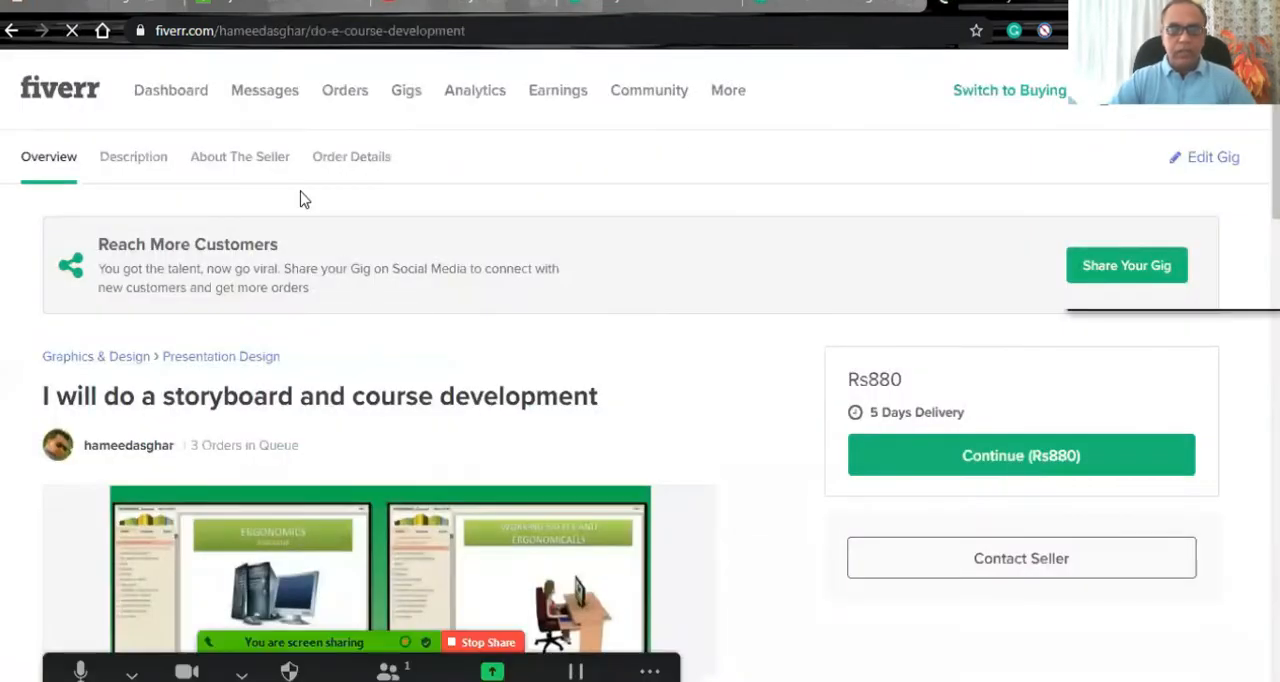
- Open the newest notification about completing gig information and read the optimization notice on the gig's edit page
click(266, 94)
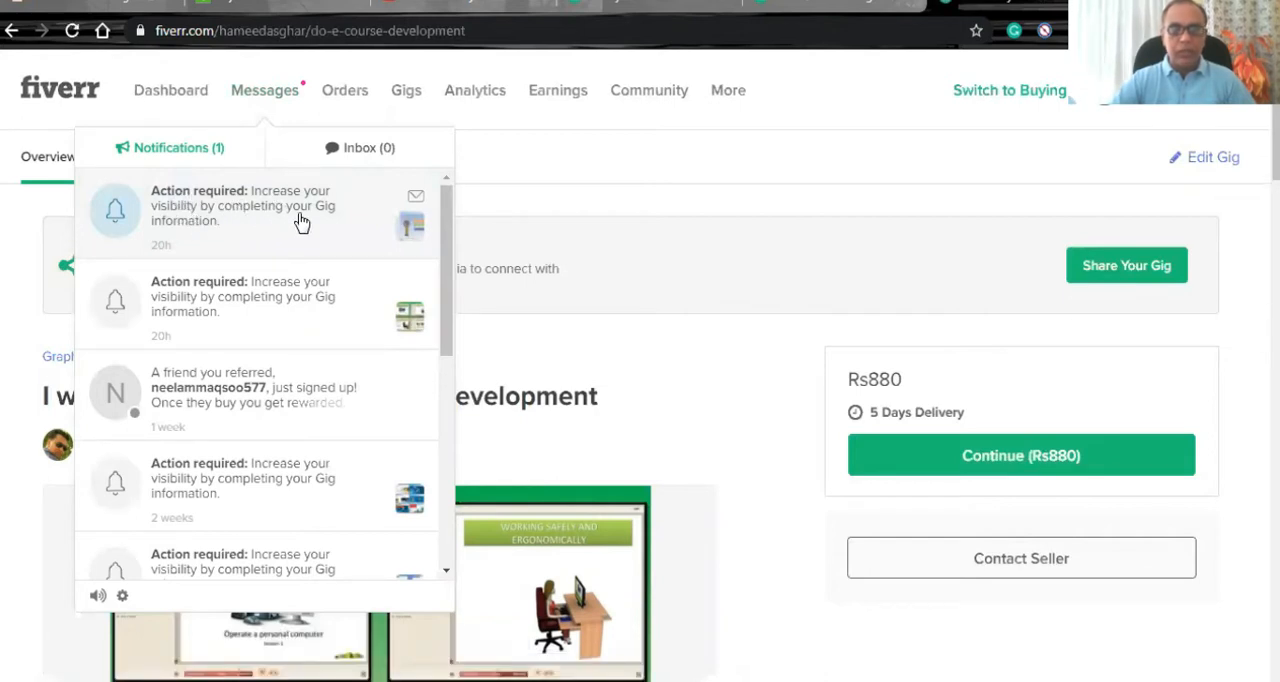
click(211, 215)
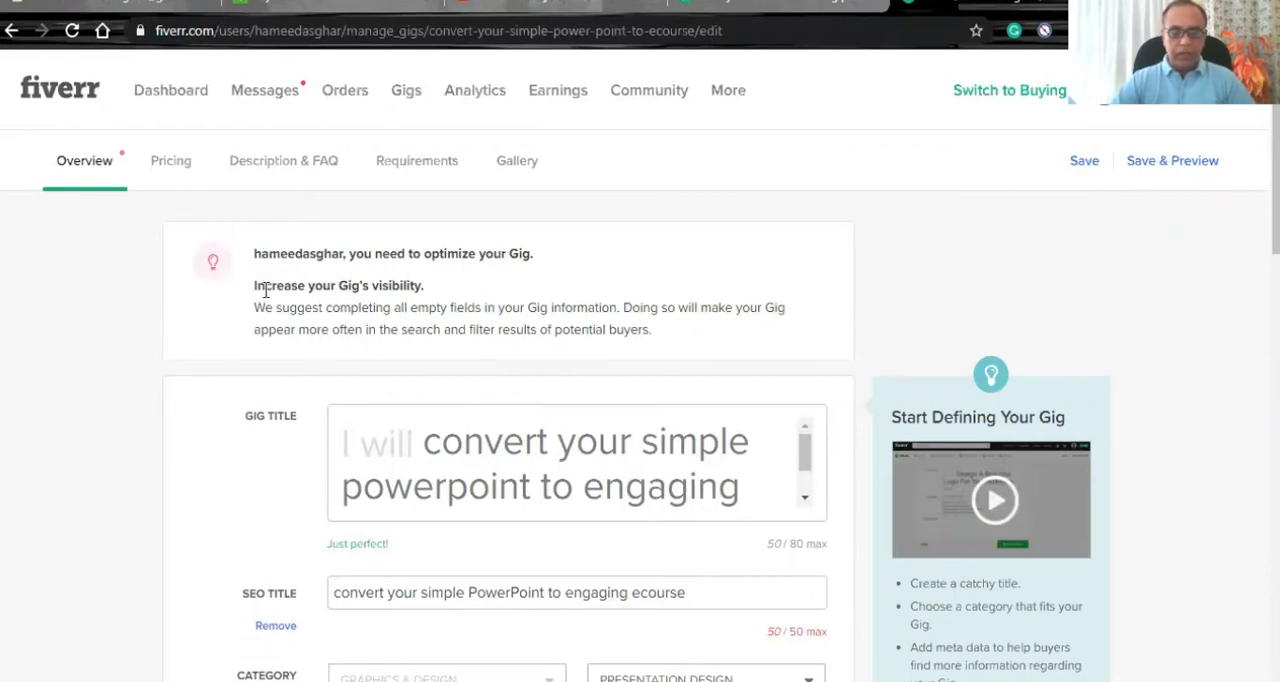
drag(254, 253, 652, 330)
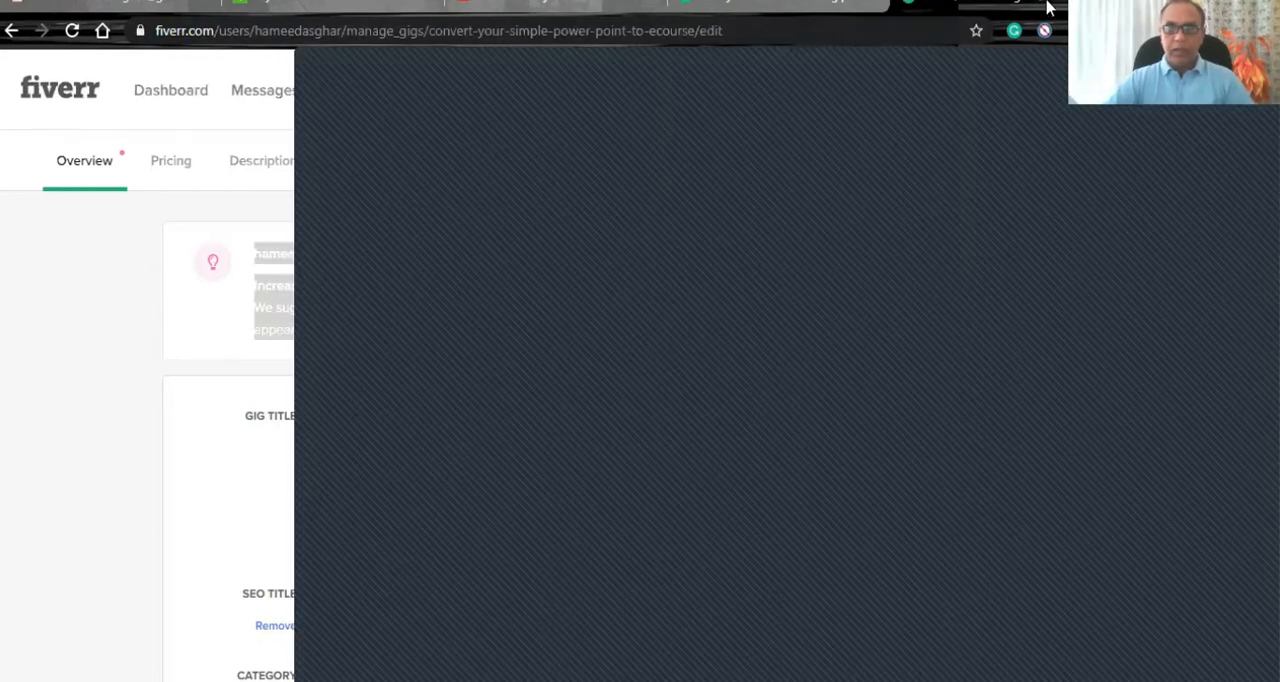
click(157, 360)
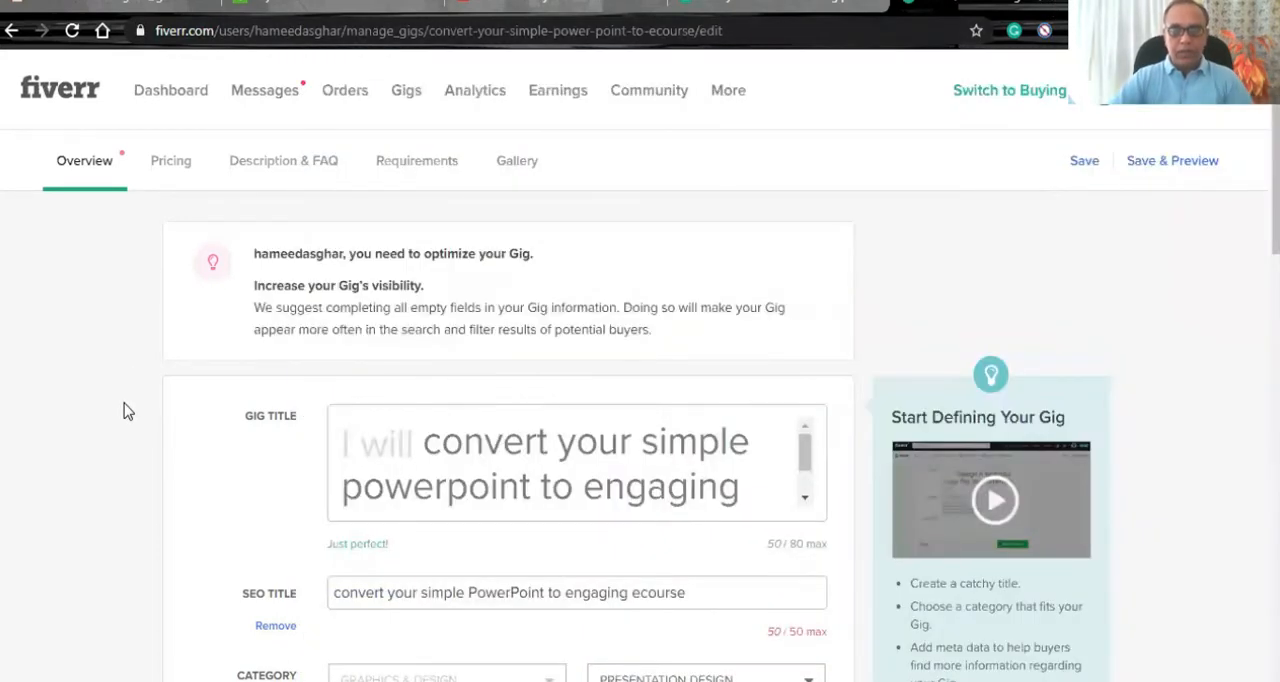
- In the gig title, correct "powerpoint" to "PowerPoint" and insert "an" before "engaging"
scroll(124, 410, down, 1)
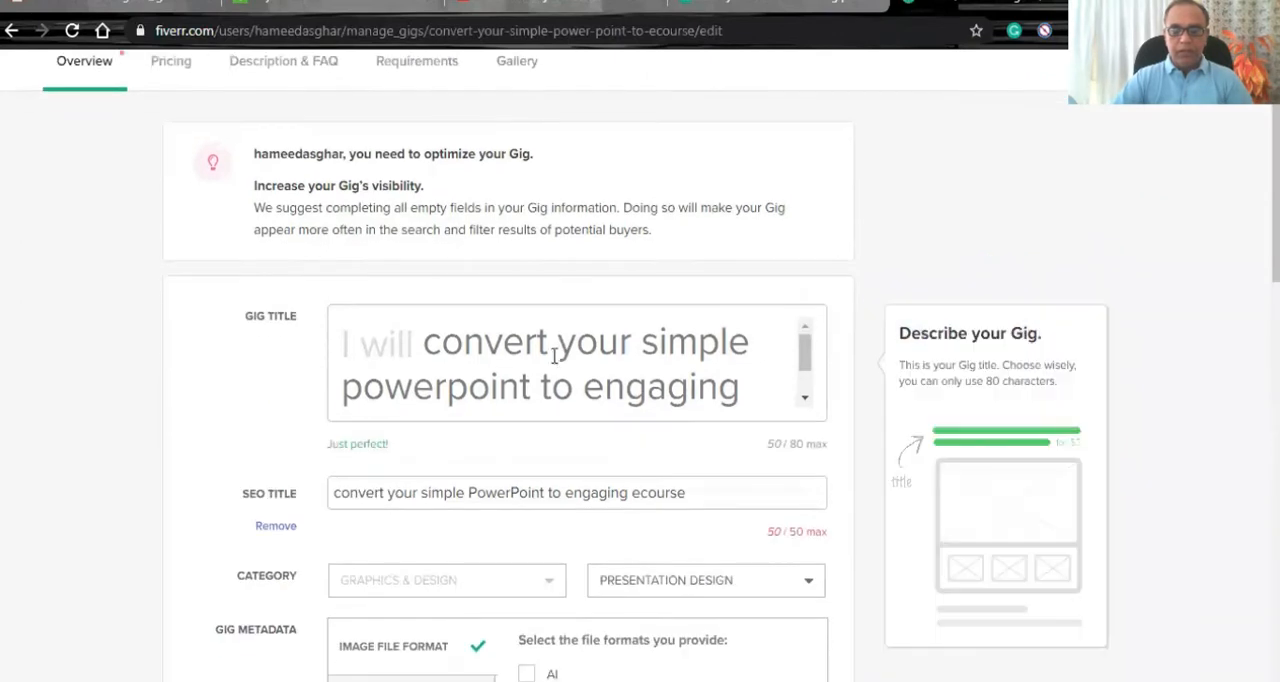
click(554, 330)
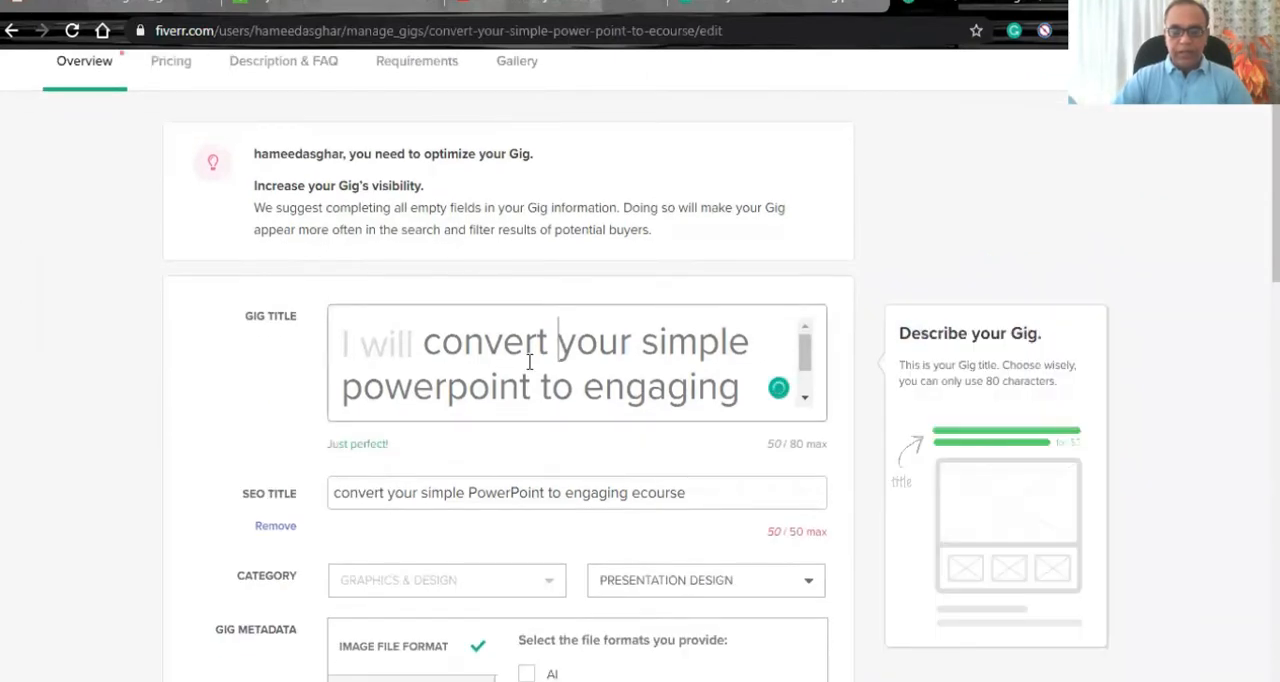
mouse_move(498, 368)
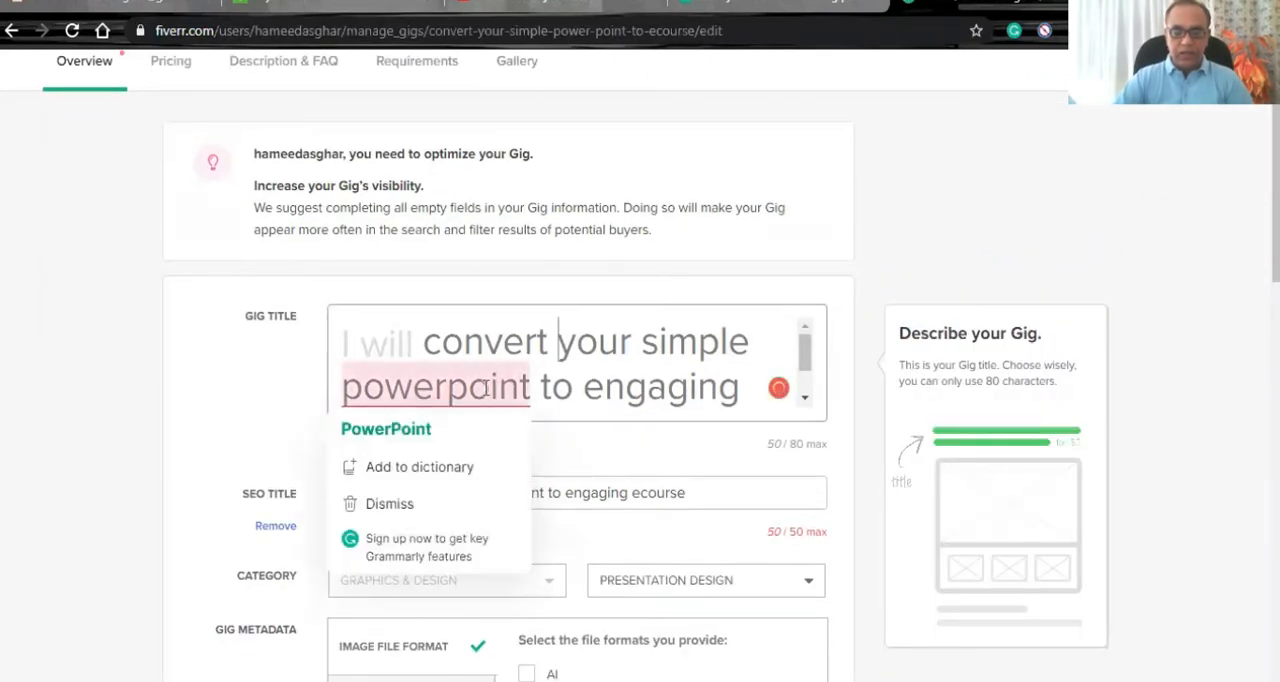
click(491, 432)
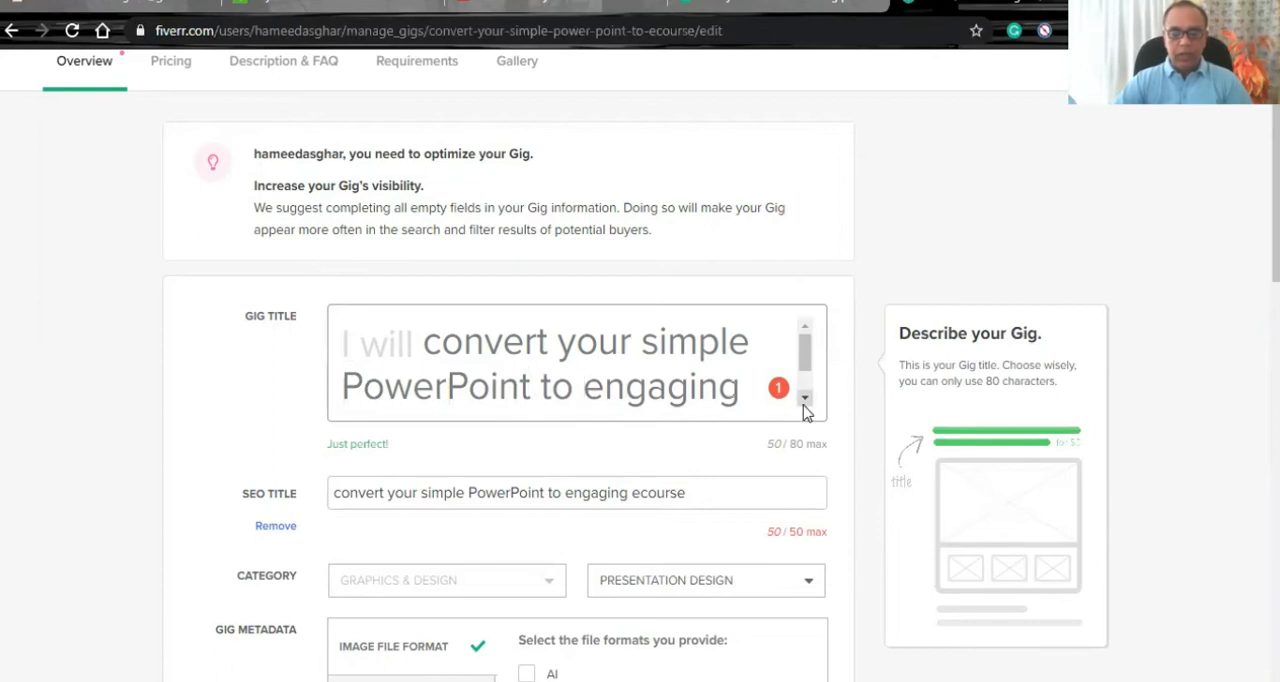
text(an)
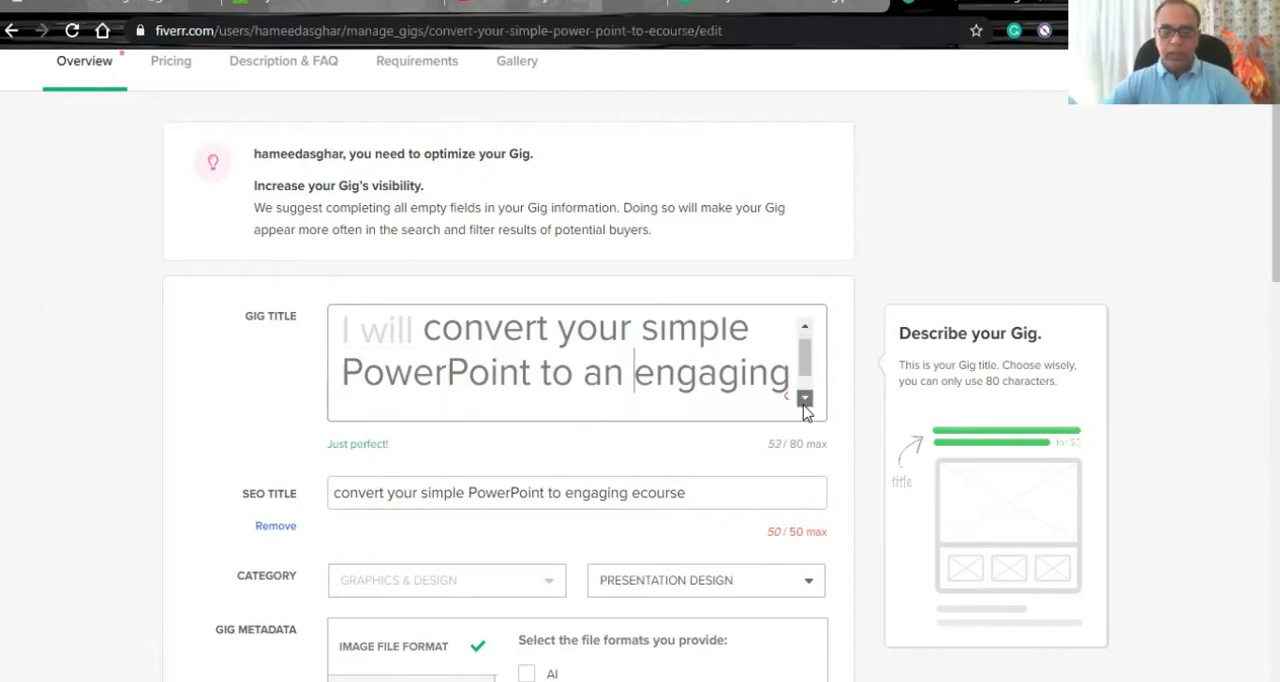
- Replace the flagged word "ecourse" in the gig title with the suggested spelling "course"
click(804, 400)
mouse_move(408, 400)
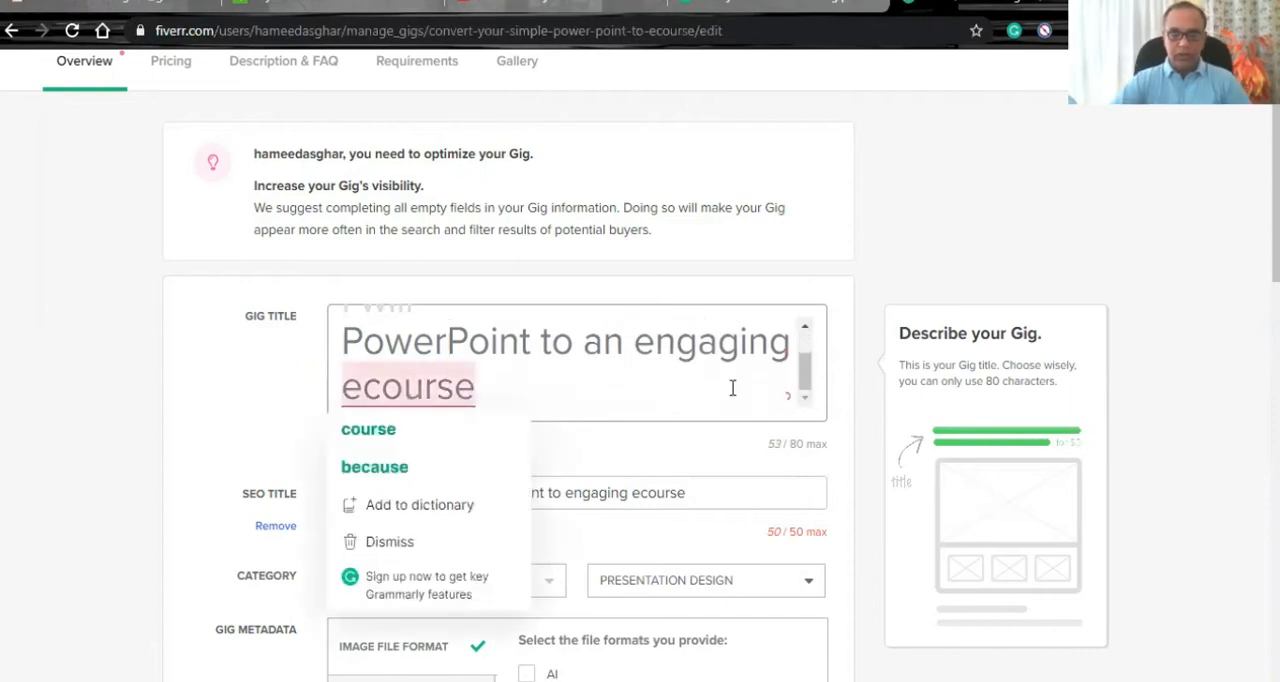
click(91, 428)
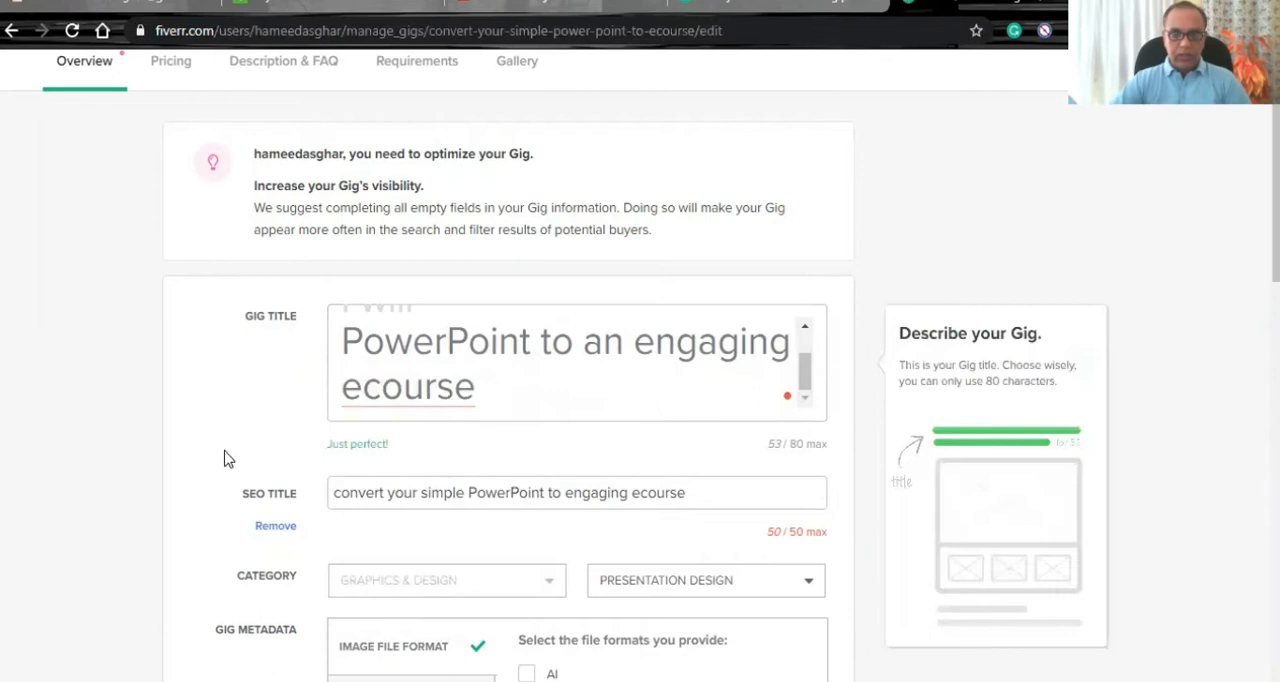
drag(404, 445, 330, 444)
click(352, 448)
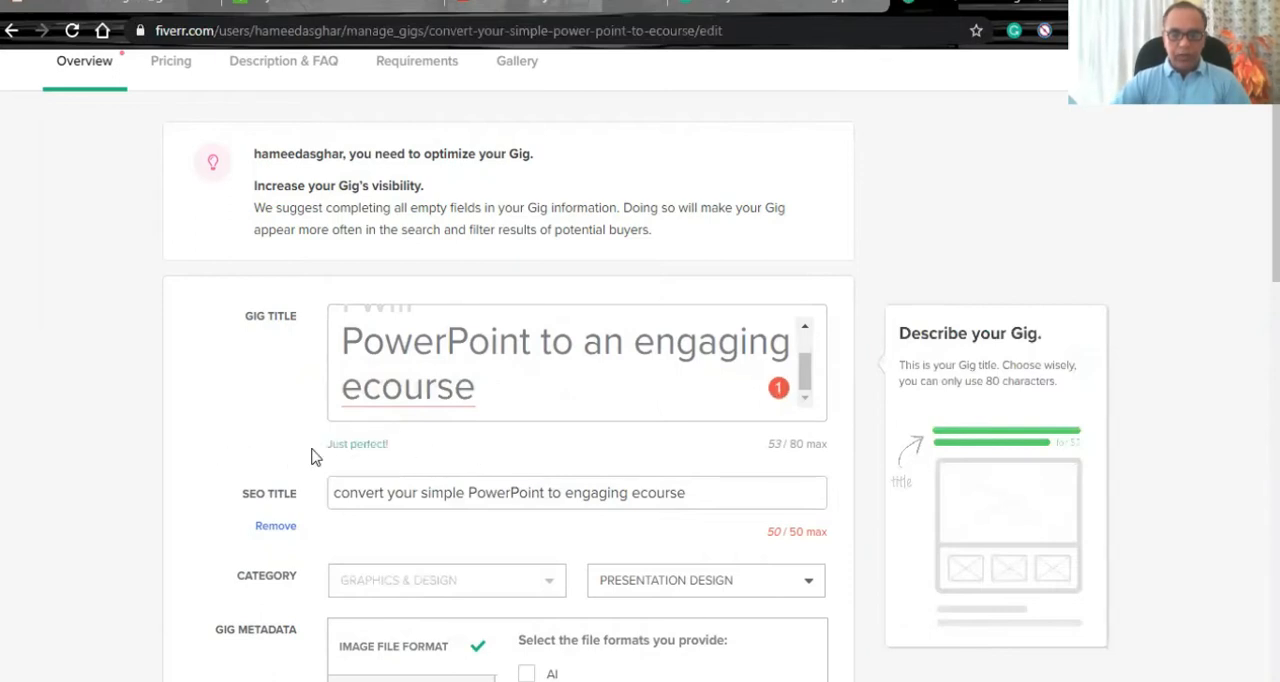
mouse_move(380, 405)
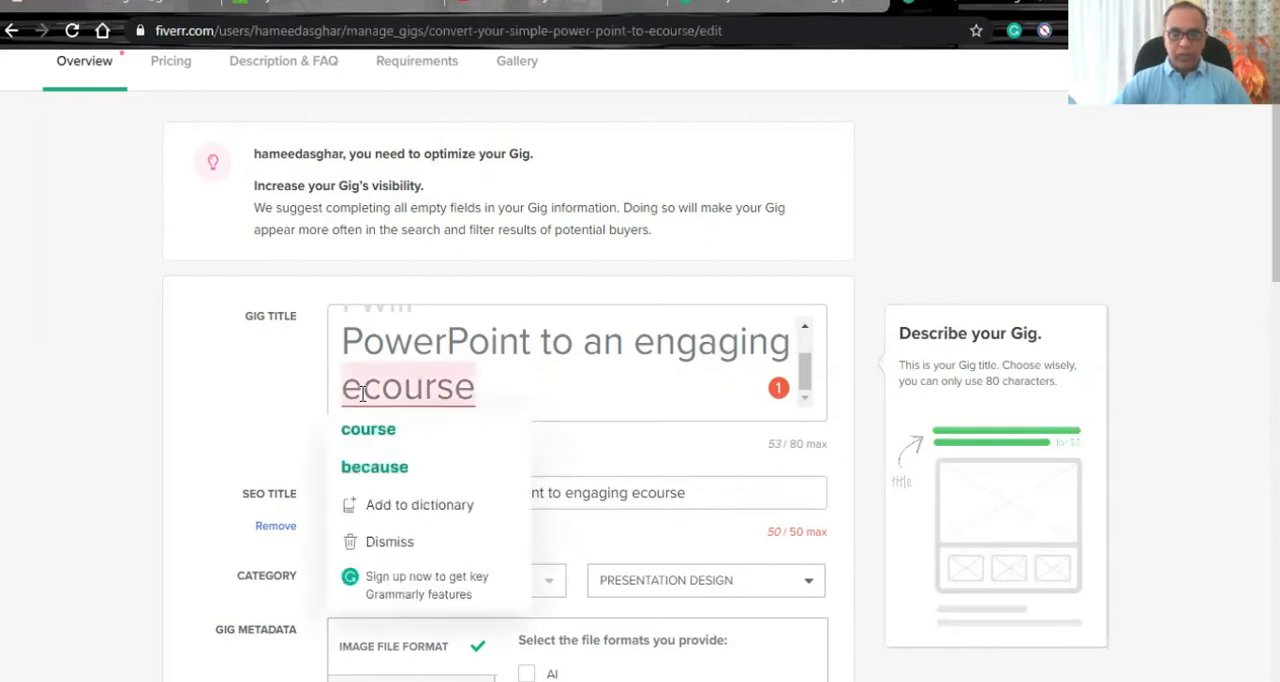
click(368, 430)
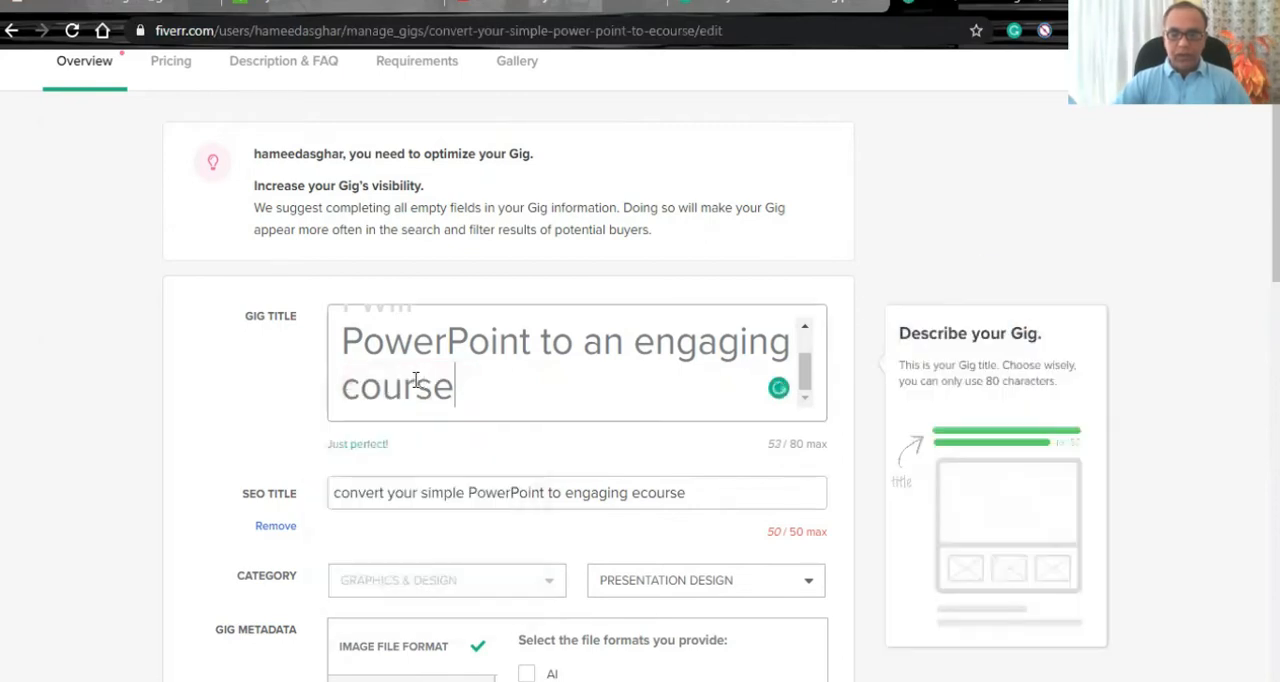
- Set the service type in the gig metadata to Full Presentation Design
scroll(170, 445, down, 2)
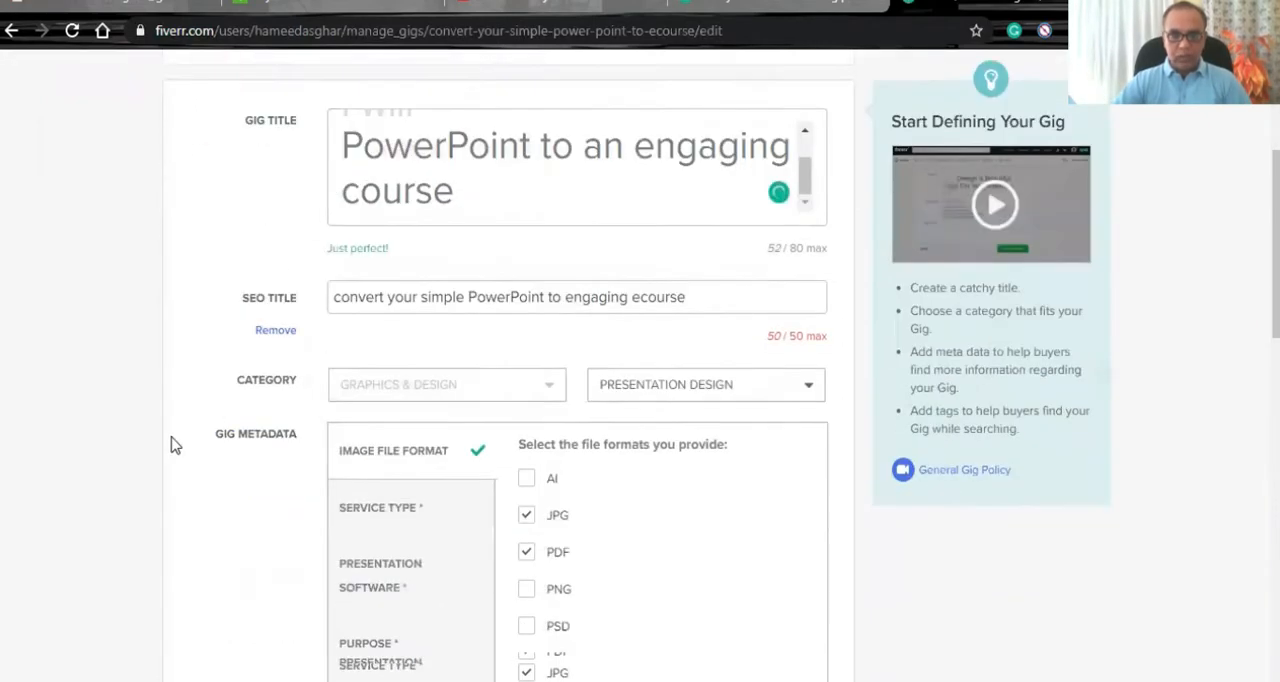
scroll(155, 432, down, 1)
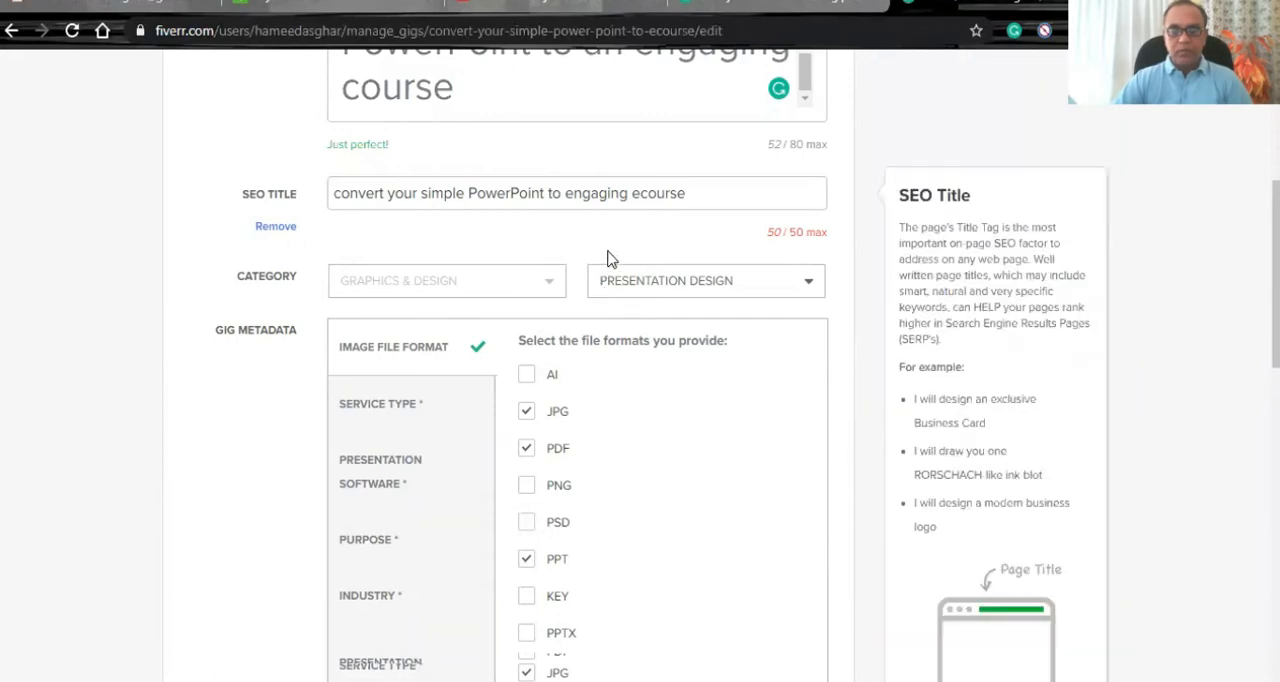
scroll(142, 323, down, 2)
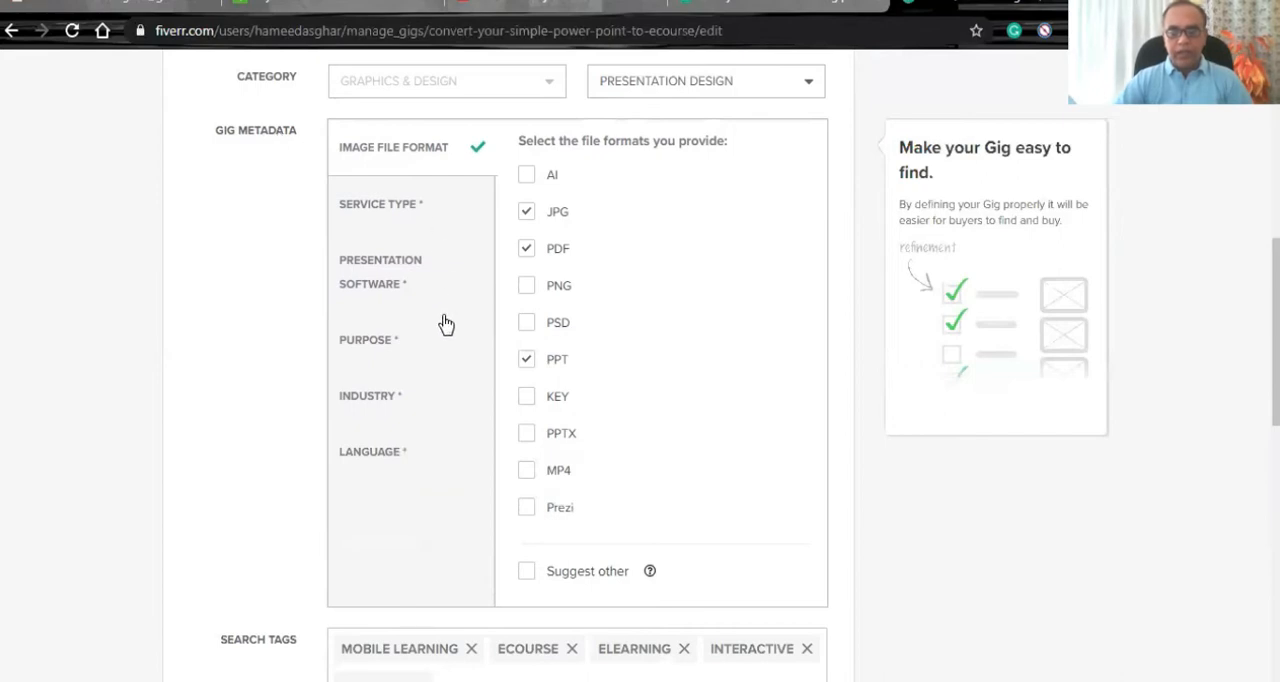
scroll(430, 345, down, 3)
mouse_move(430, 345)
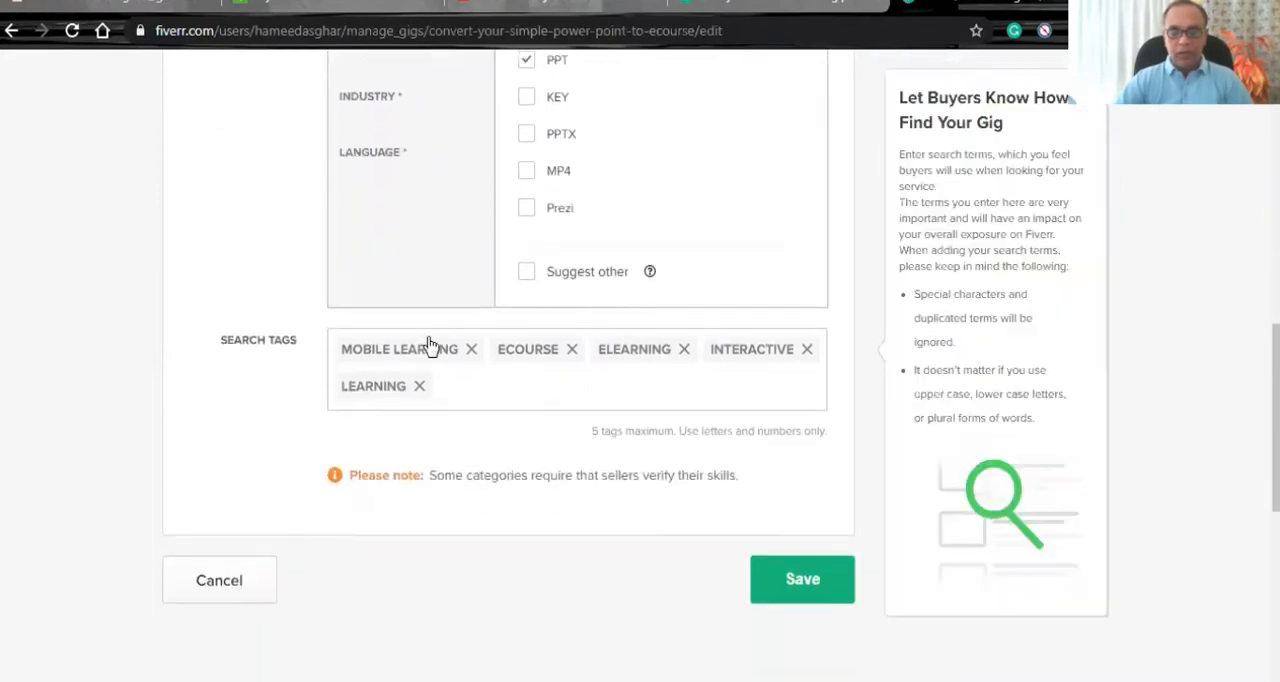
scroll(430, 345, up, 3)
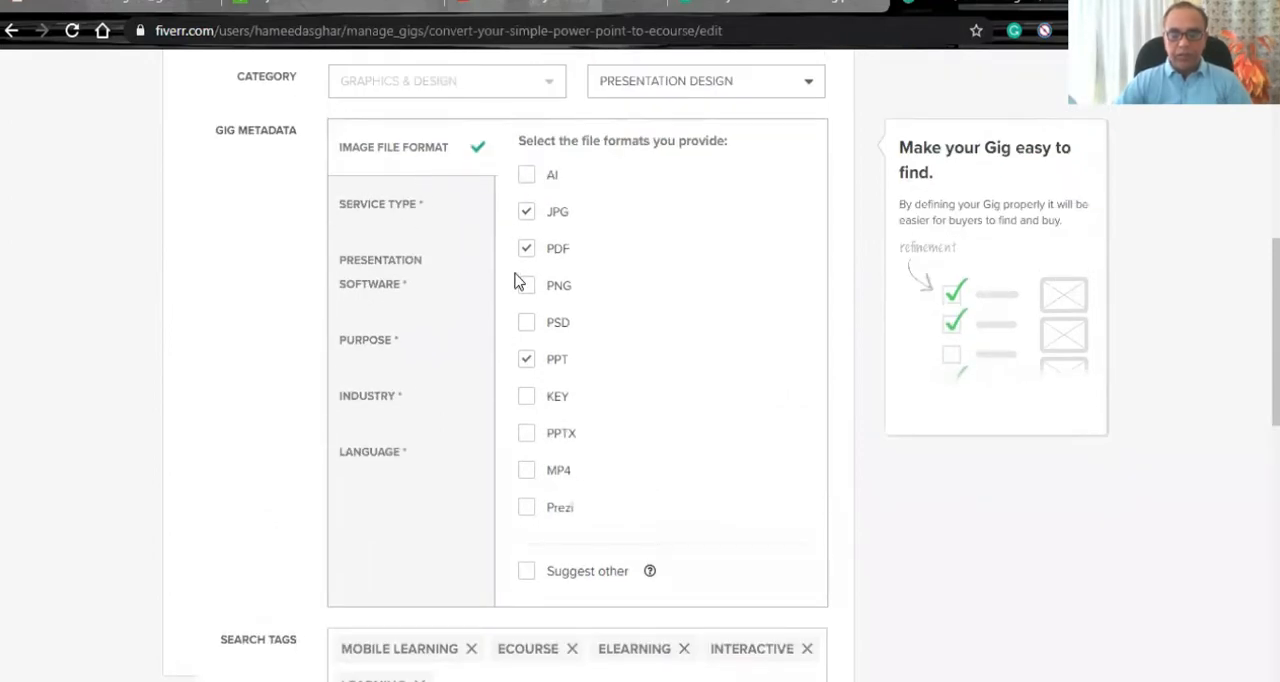
click(389, 210)
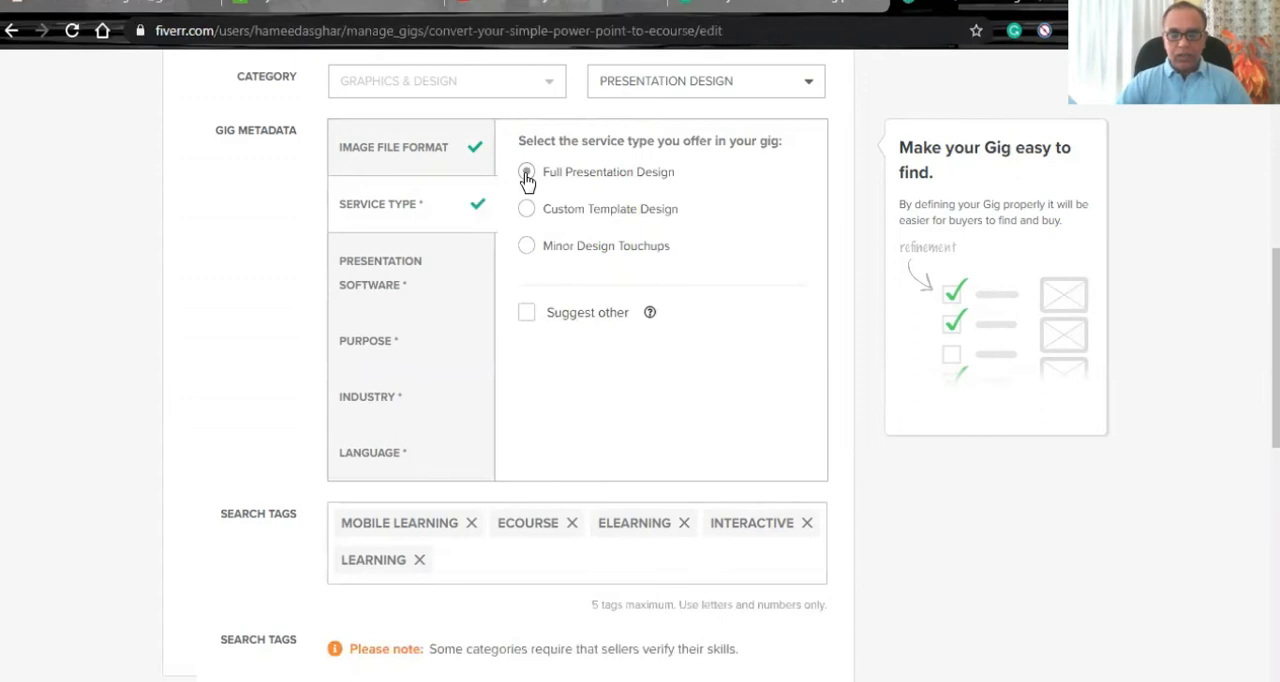
click(527, 174)
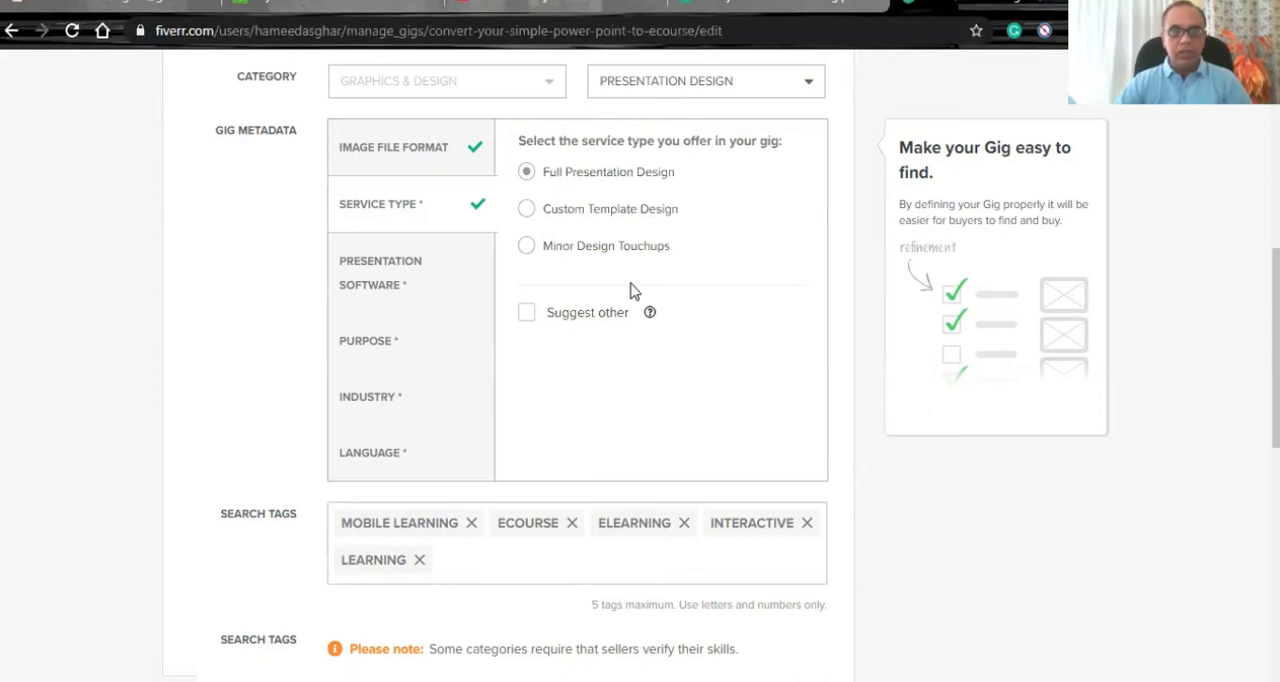
- Select Power Point and Google Slides as the presentation software in the gig metadata
scroll(308, 384, up, 4)
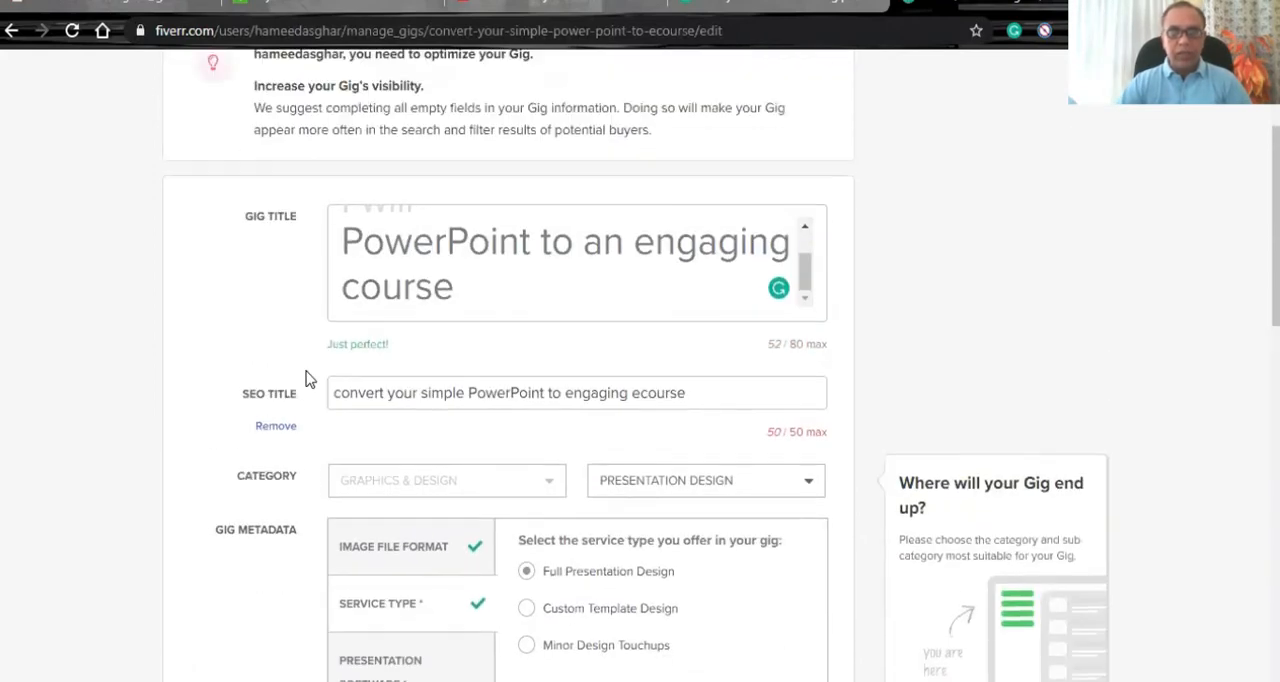
scroll(306, 377, down, 3)
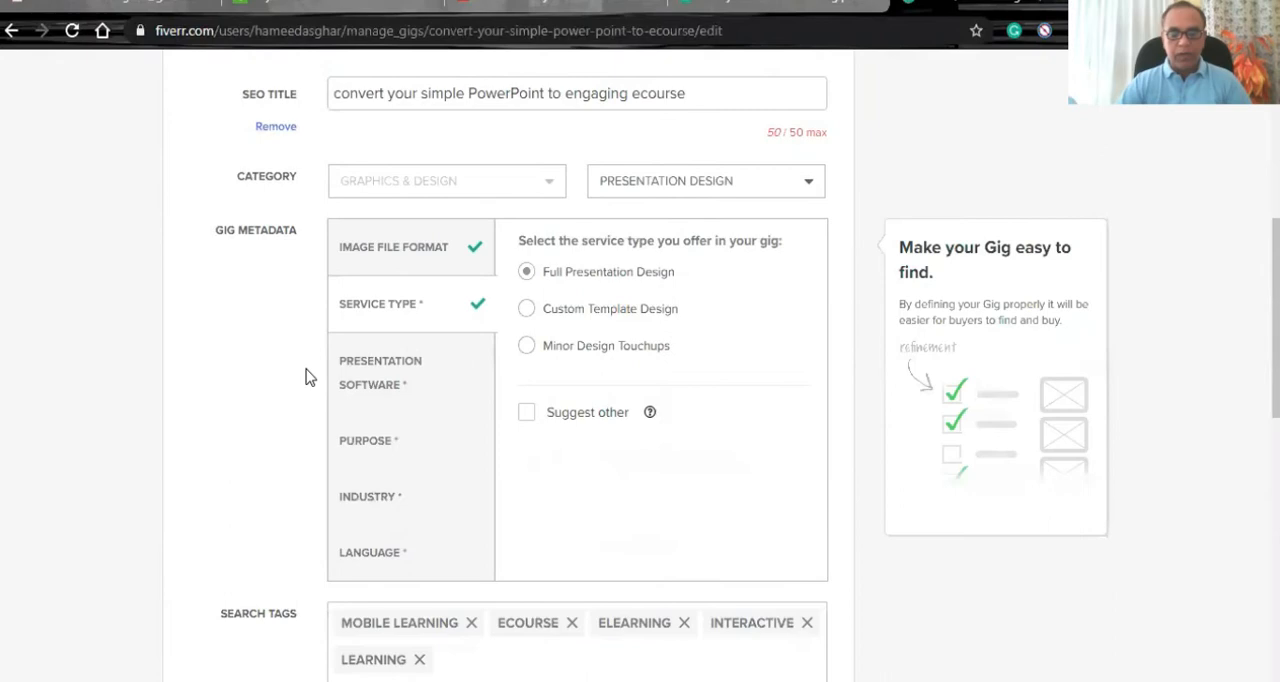
scroll(306, 377, down, 1)
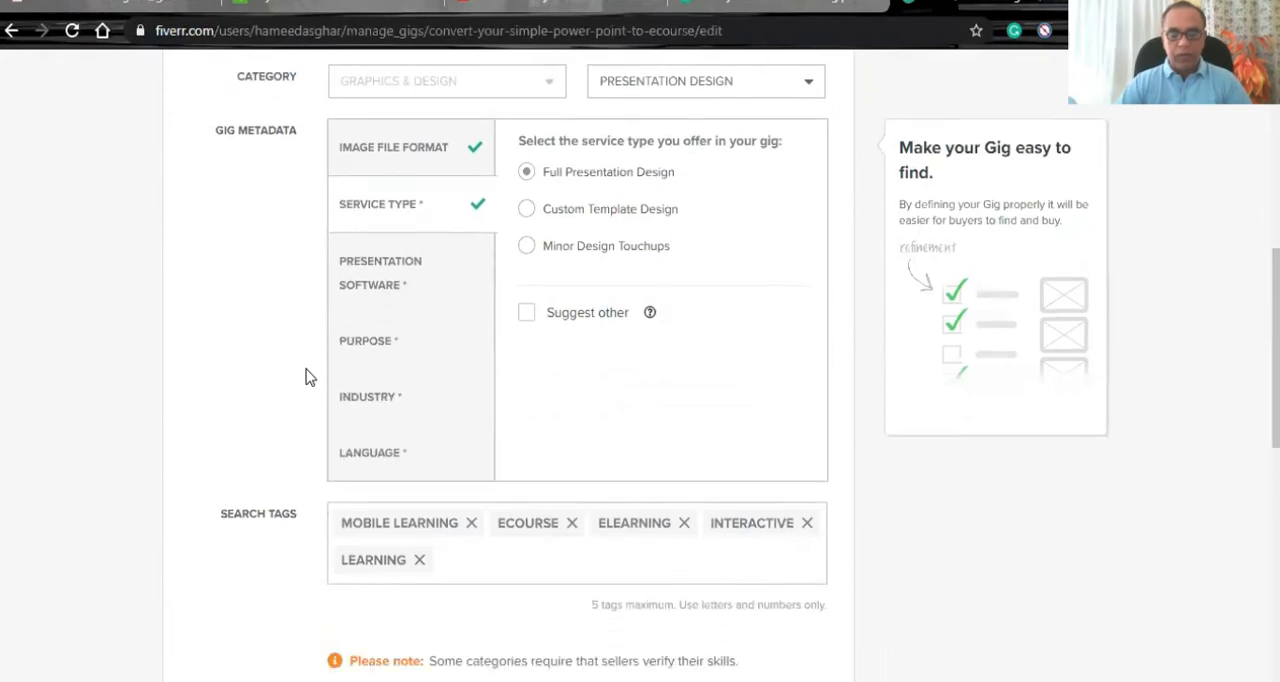
click(390, 272)
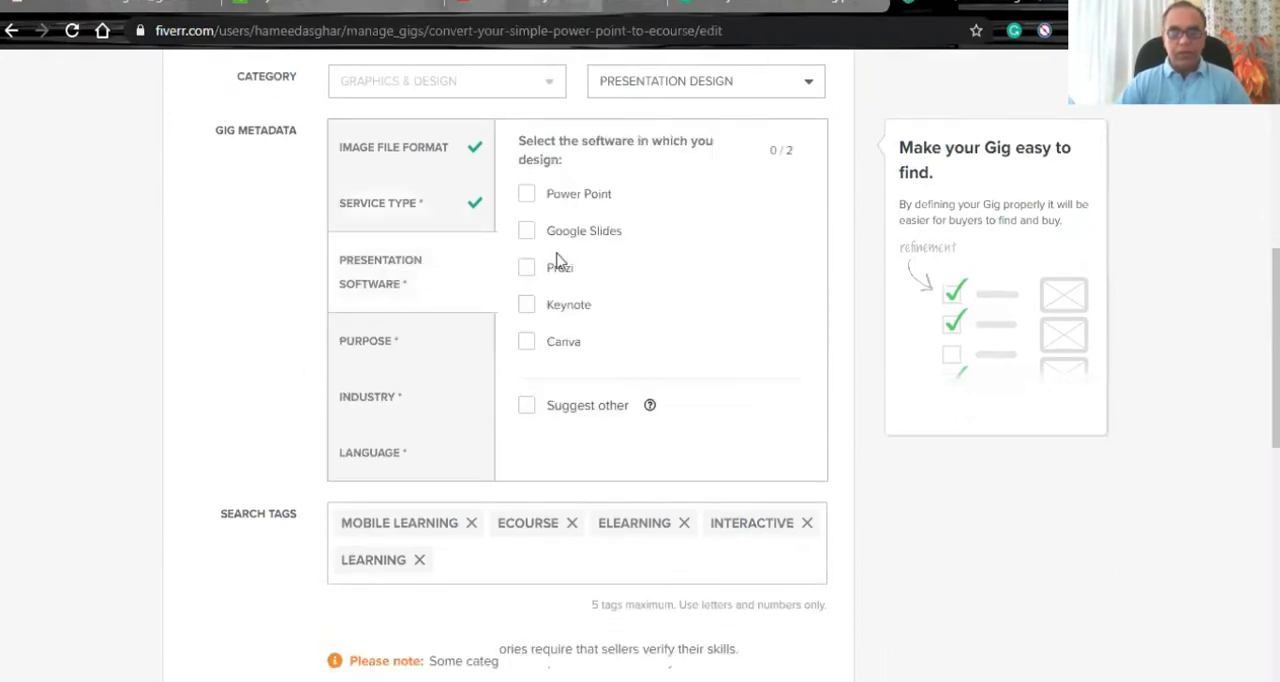
click(526, 196)
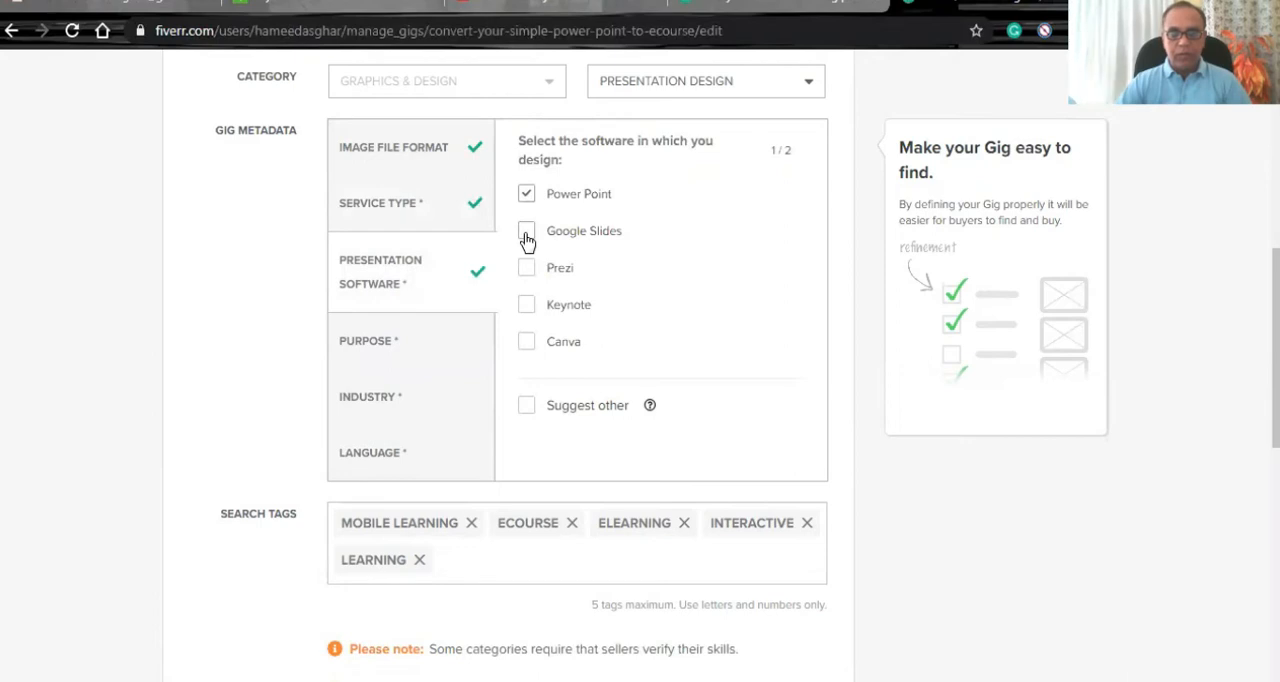
click(526, 235)
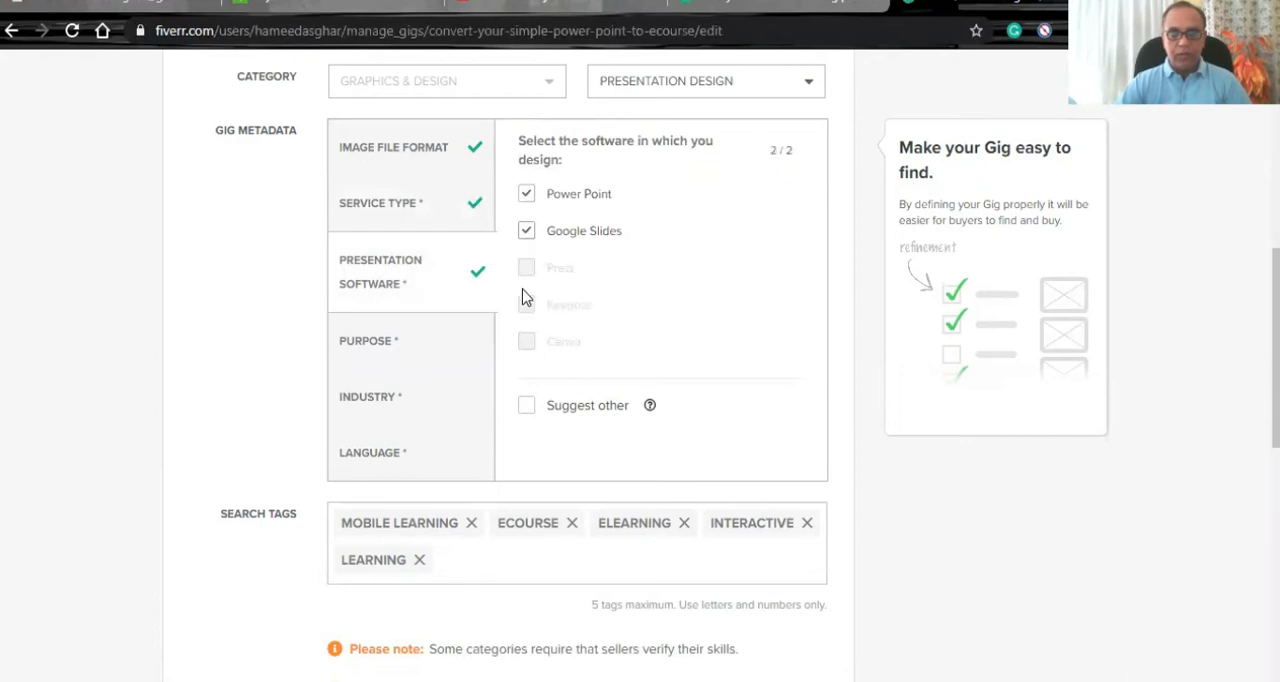
- Select Marketing, Business Proposal and Education/Training as the purposes in the gig metadata
click(389, 351)
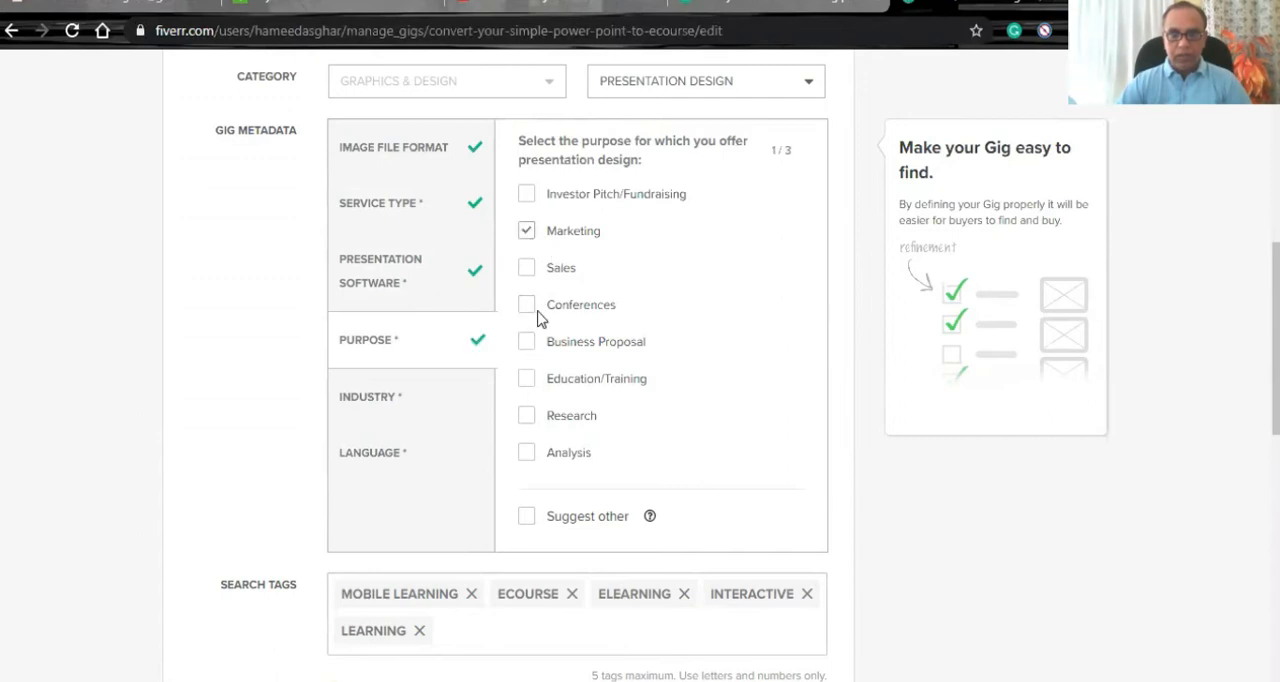
click(527, 381)
scroll(650, 381, down, 3)
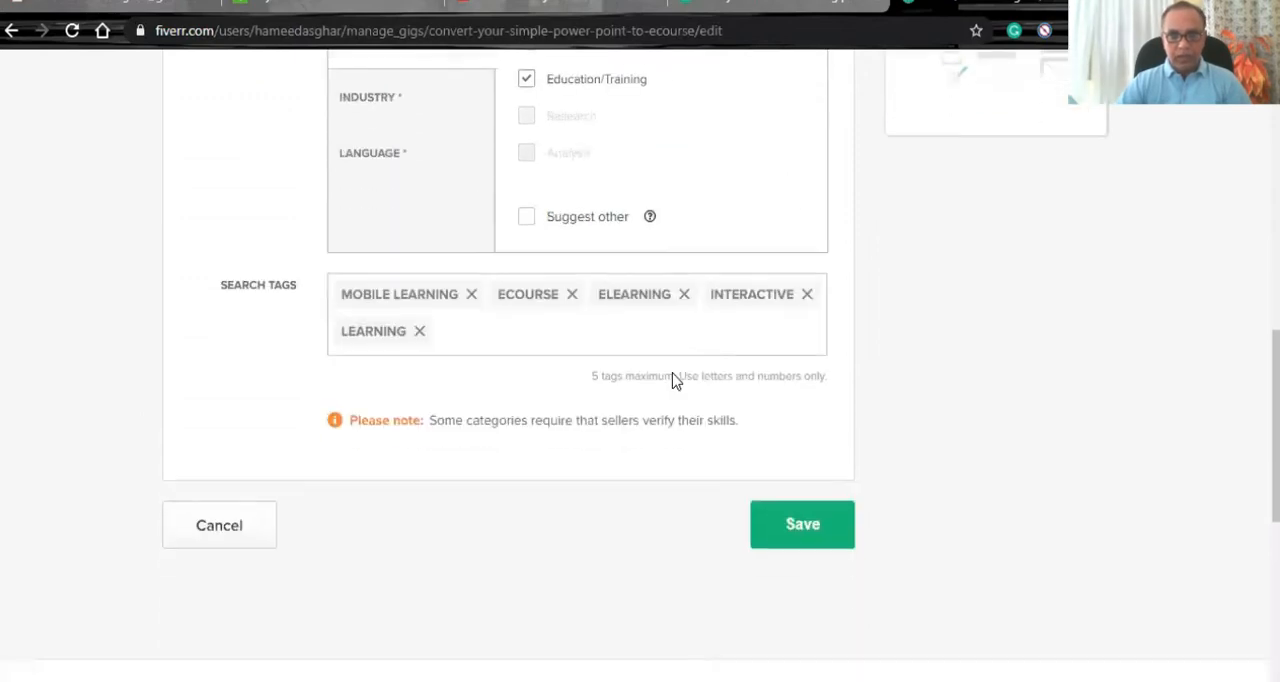
- Select Art & Design, Education, Non Profit and Software as the industries in the gig metadata
scroll(636, 355, up, 3)
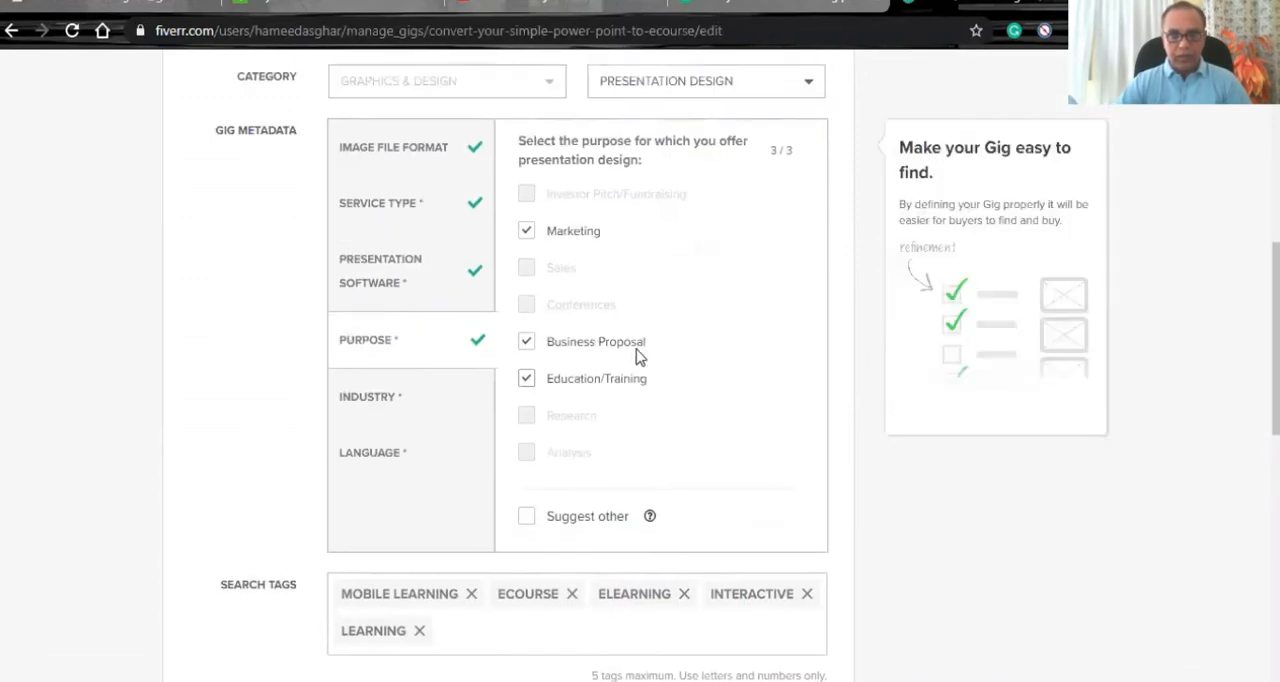
click(363, 396)
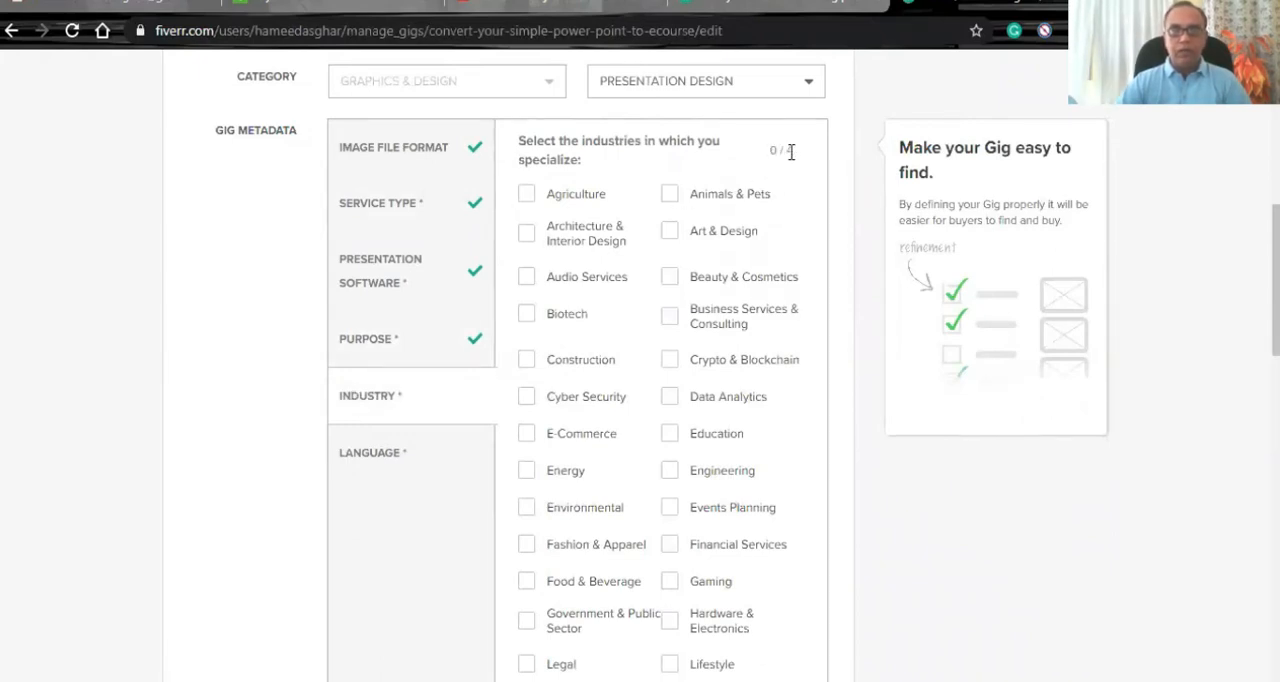
click(672, 234)
click(668, 434)
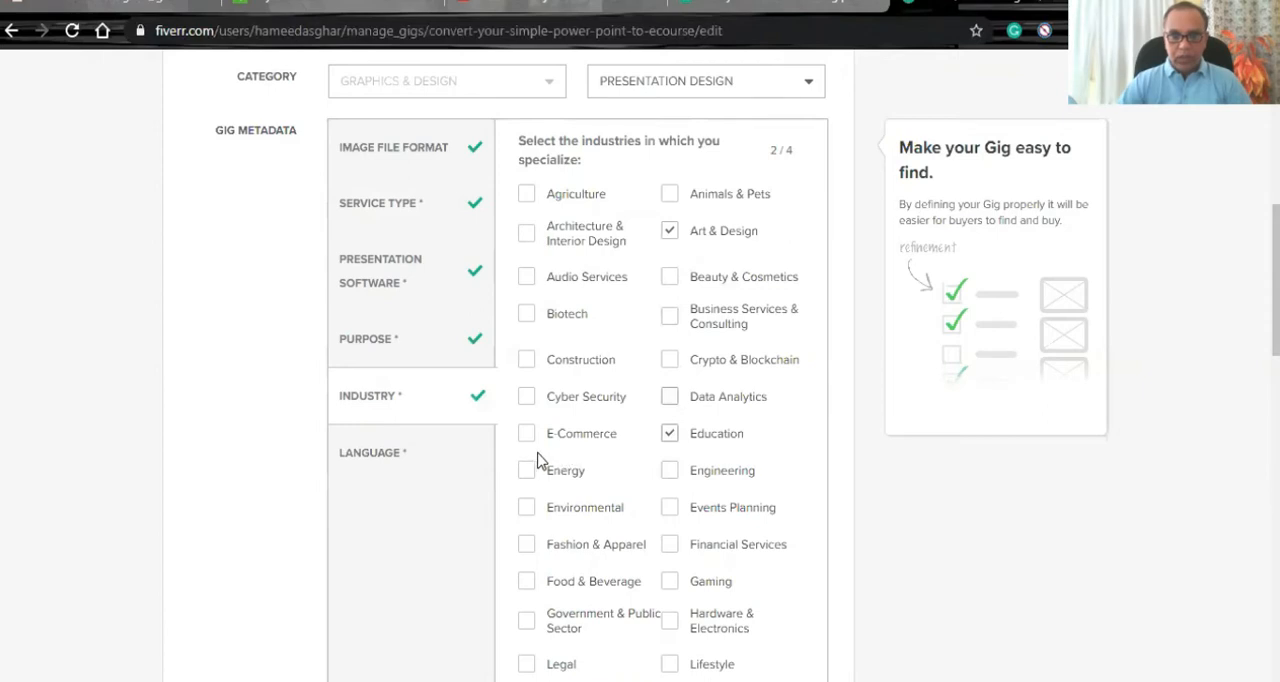
scroll(535, 460, down, 3)
scroll(550, 458, down, 1)
click(670, 396)
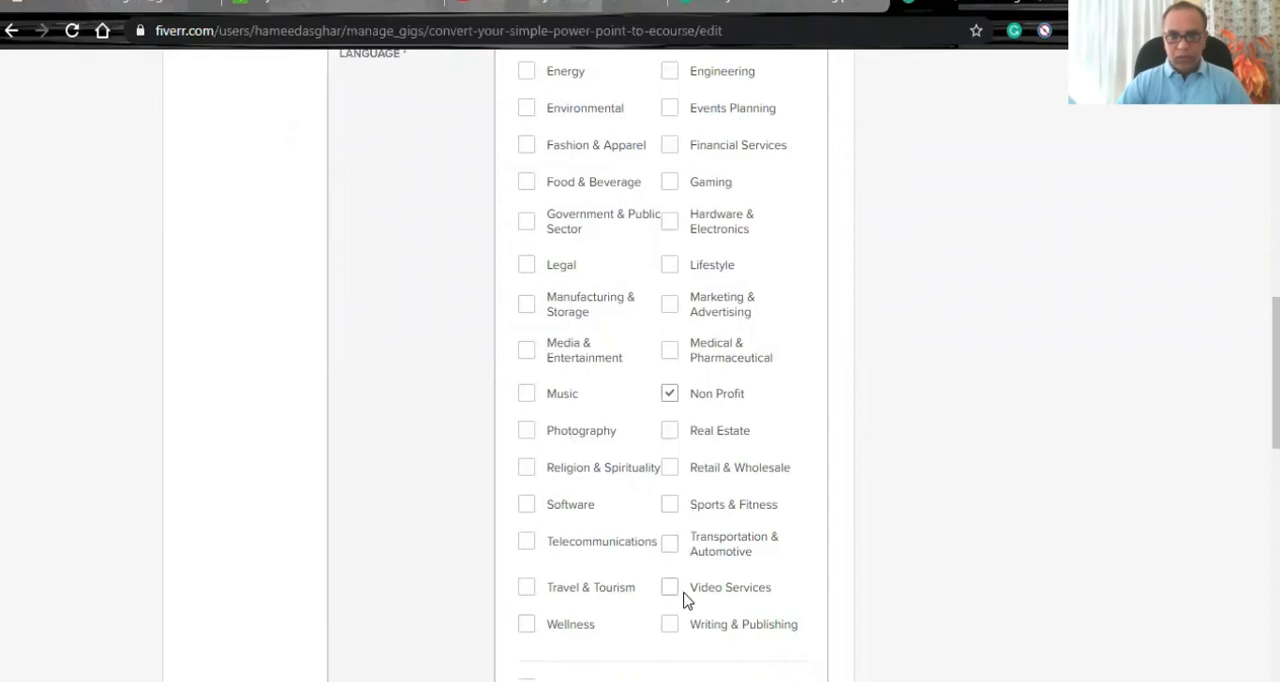
click(529, 505)
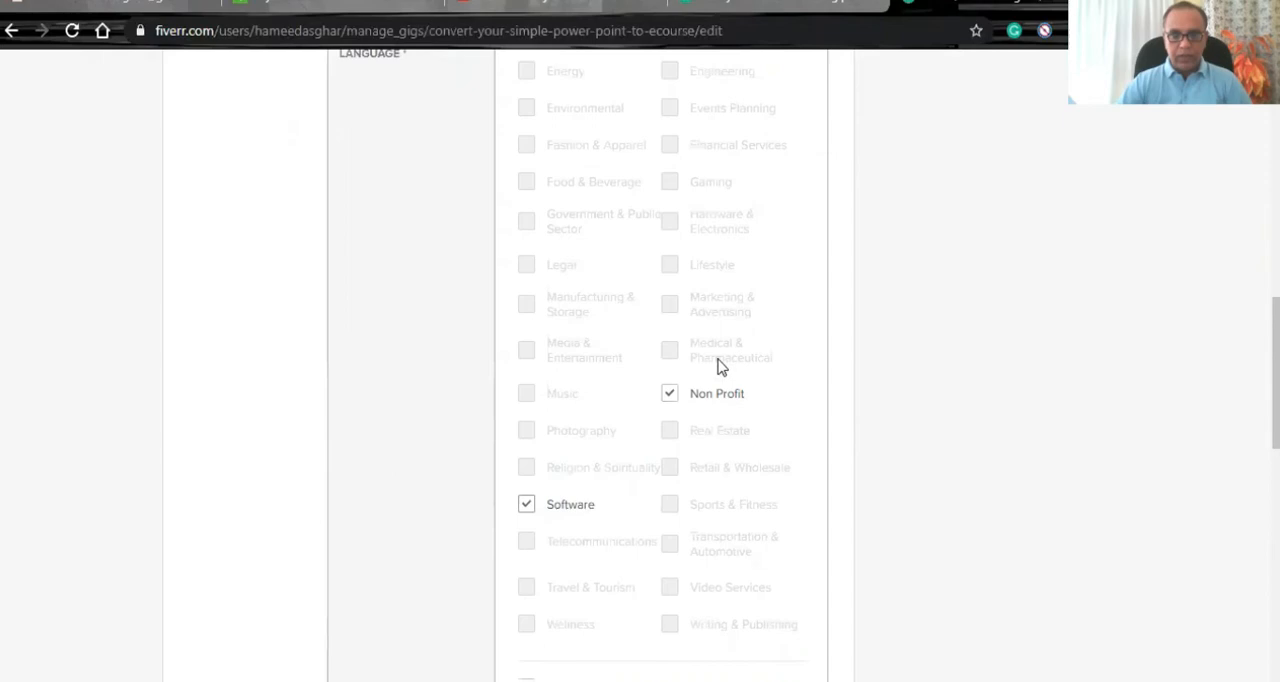
scroll(543, 500, up, 3)
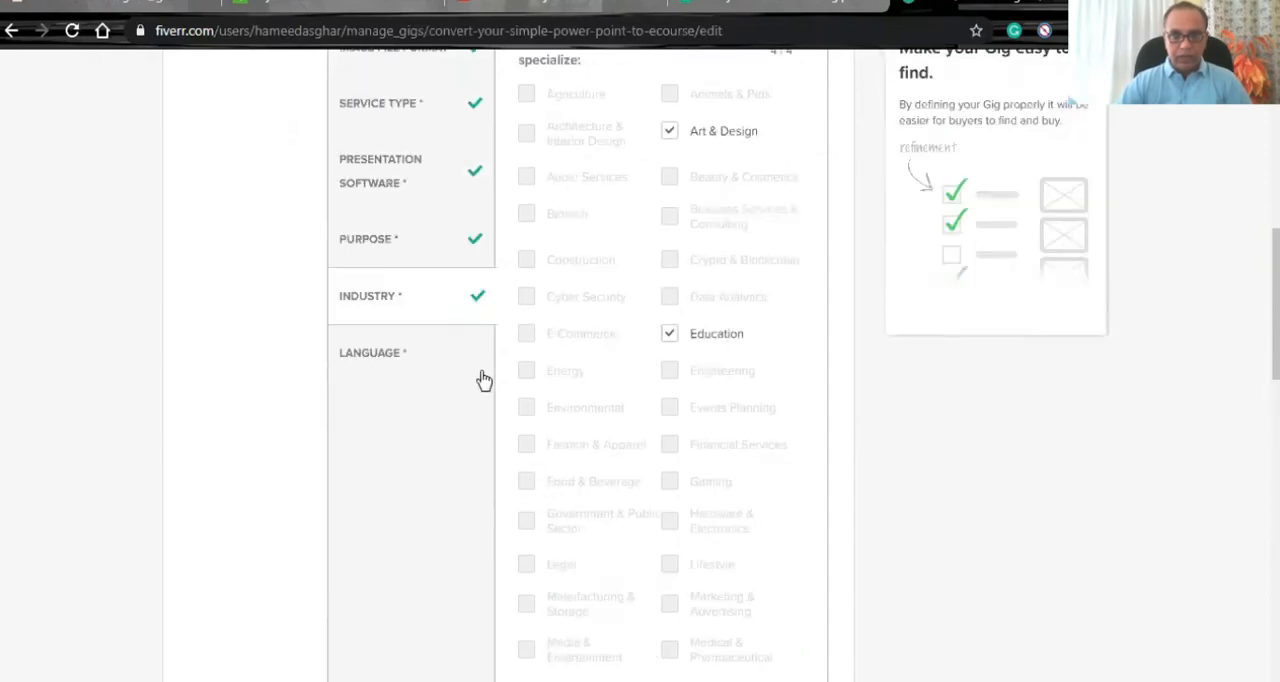
- Select English and Urdu as the design languages in the gig metadata
click(395, 361)
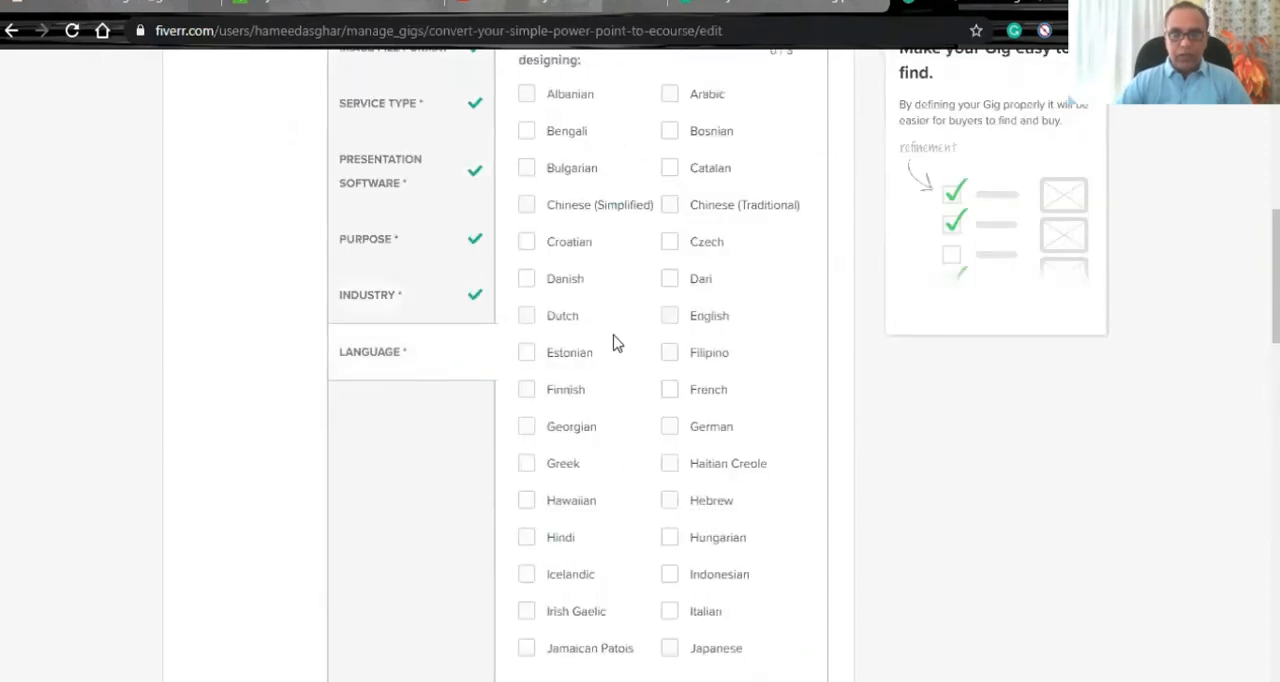
scroll(629, 371, up, 1)
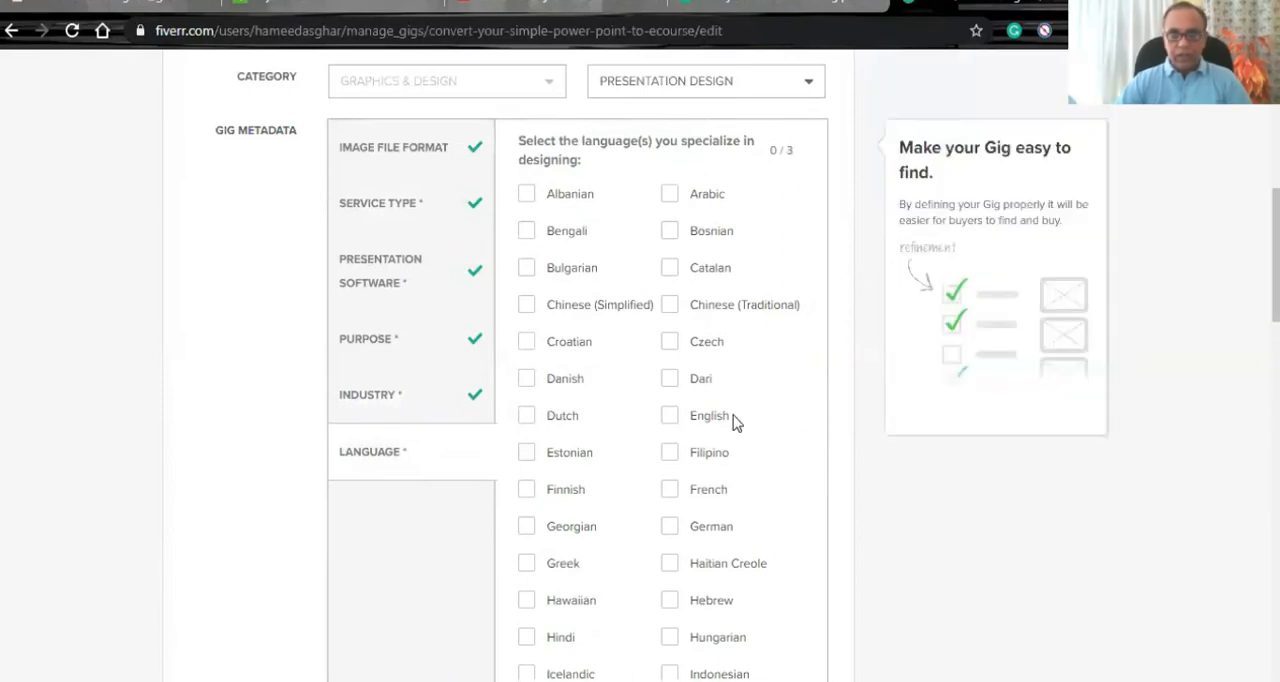
click(689, 418)
scroll(782, 429, down, 6)
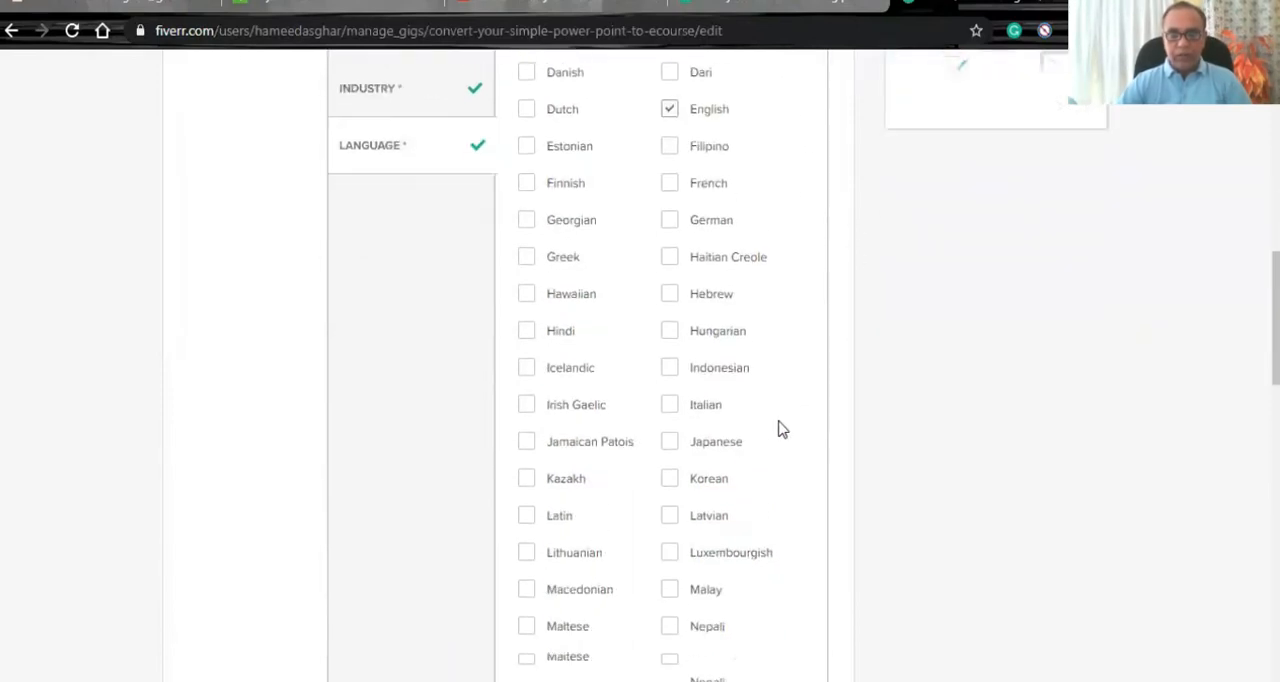
scroll(782, 431, down, 3)
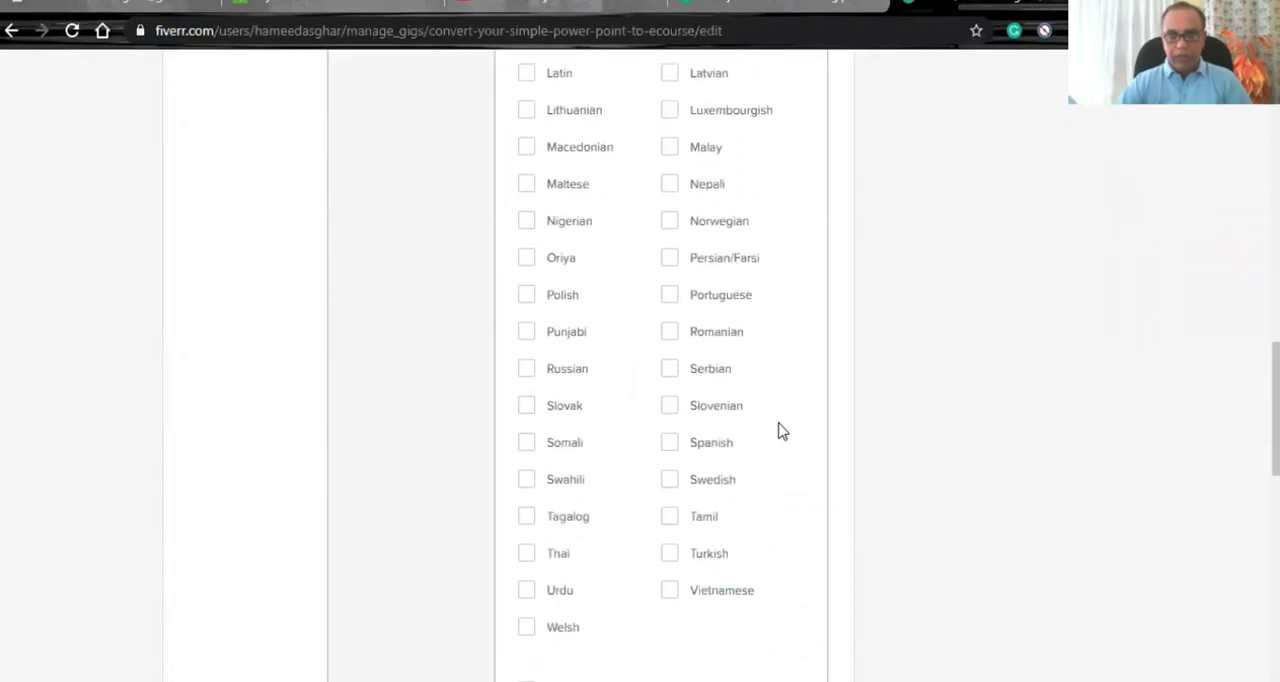
click(527, 441)
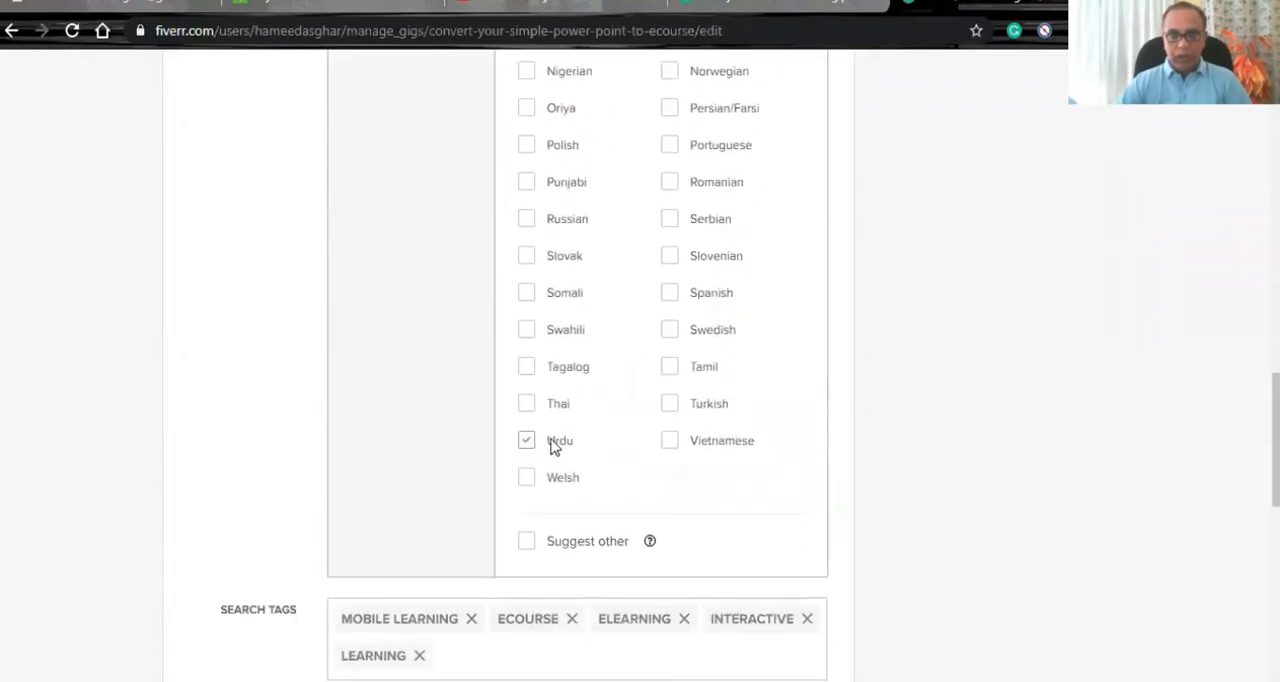
scroll(582, 447, up, 3)
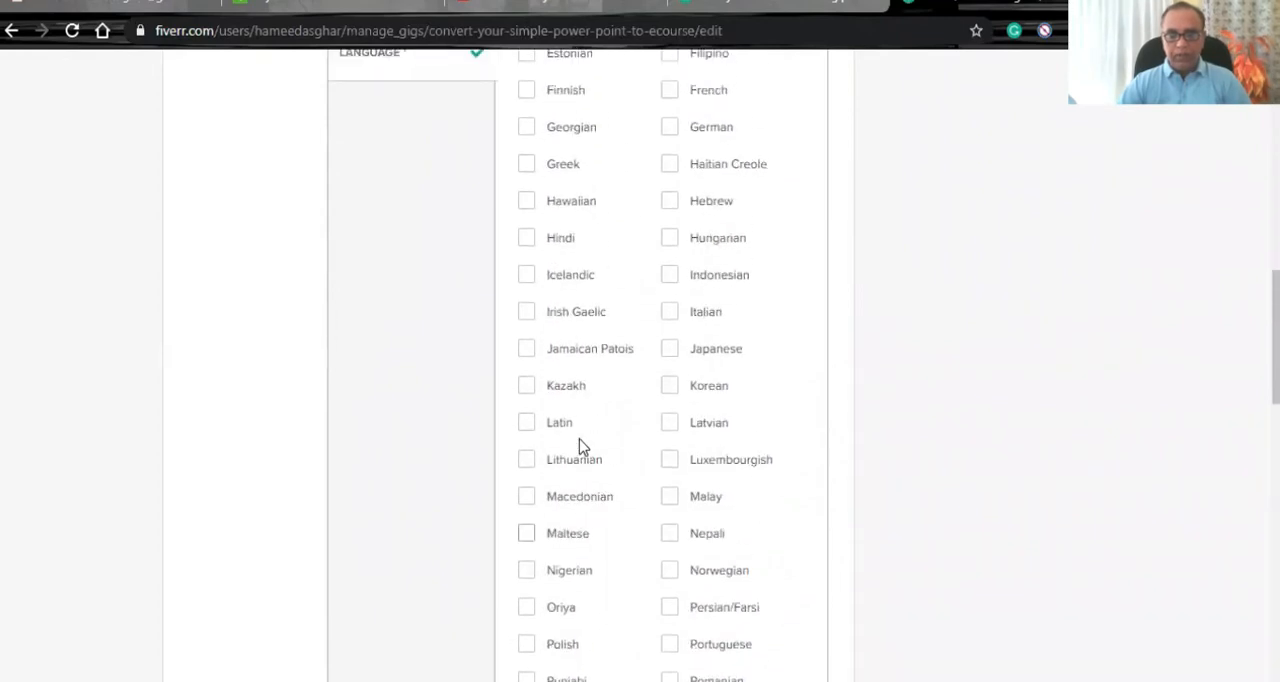
scroll(581, 447, up, 1)
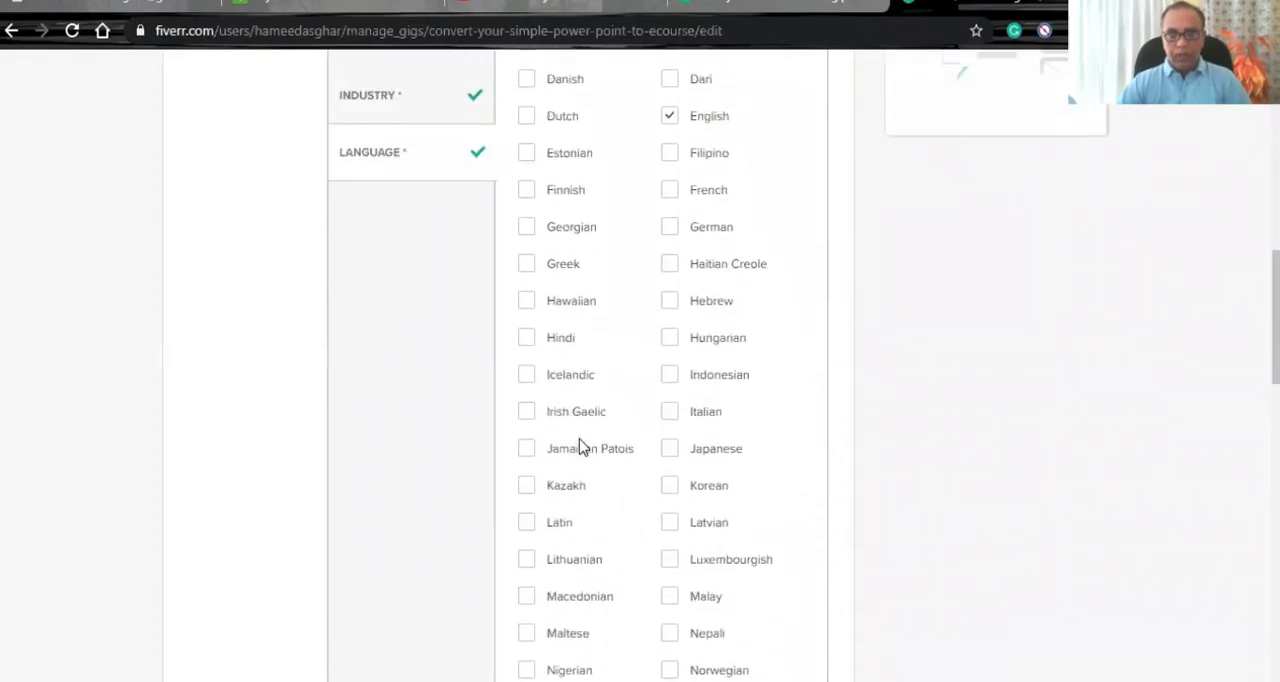
click(527, 340)
click(527, 339)
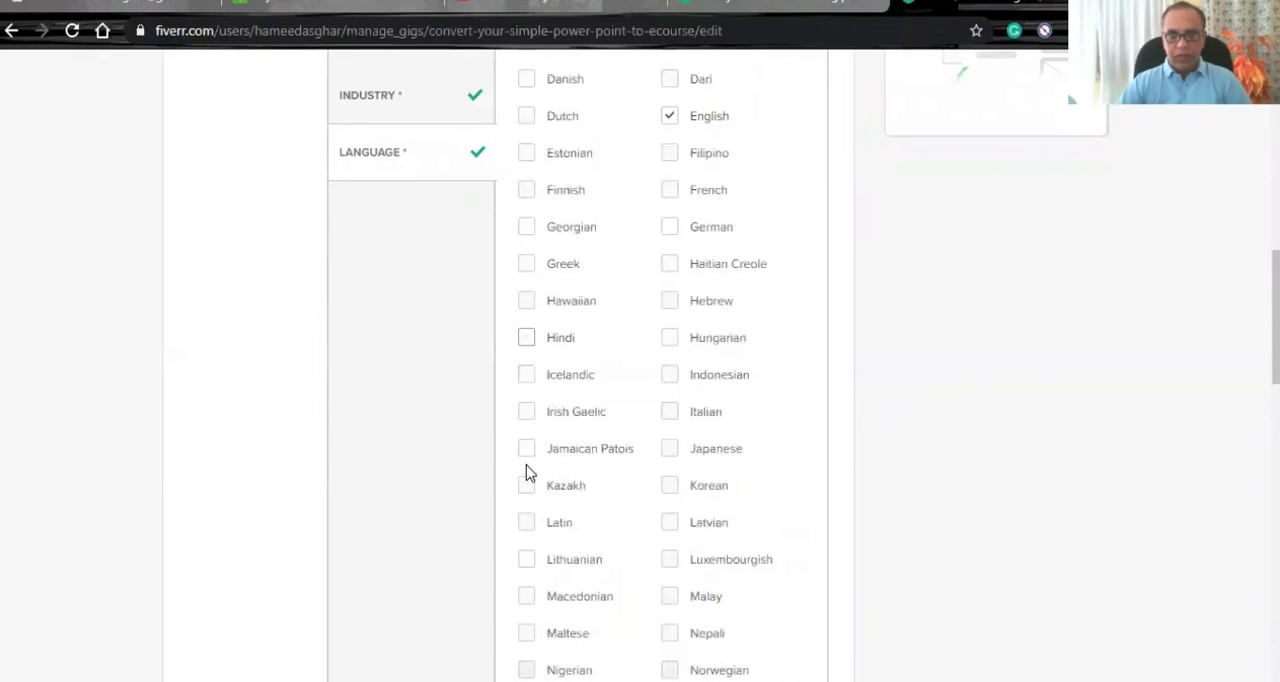
- Add Punjabi to the languages in the gig metadata and save the gig overview
scroll(528, 472, down, 3)
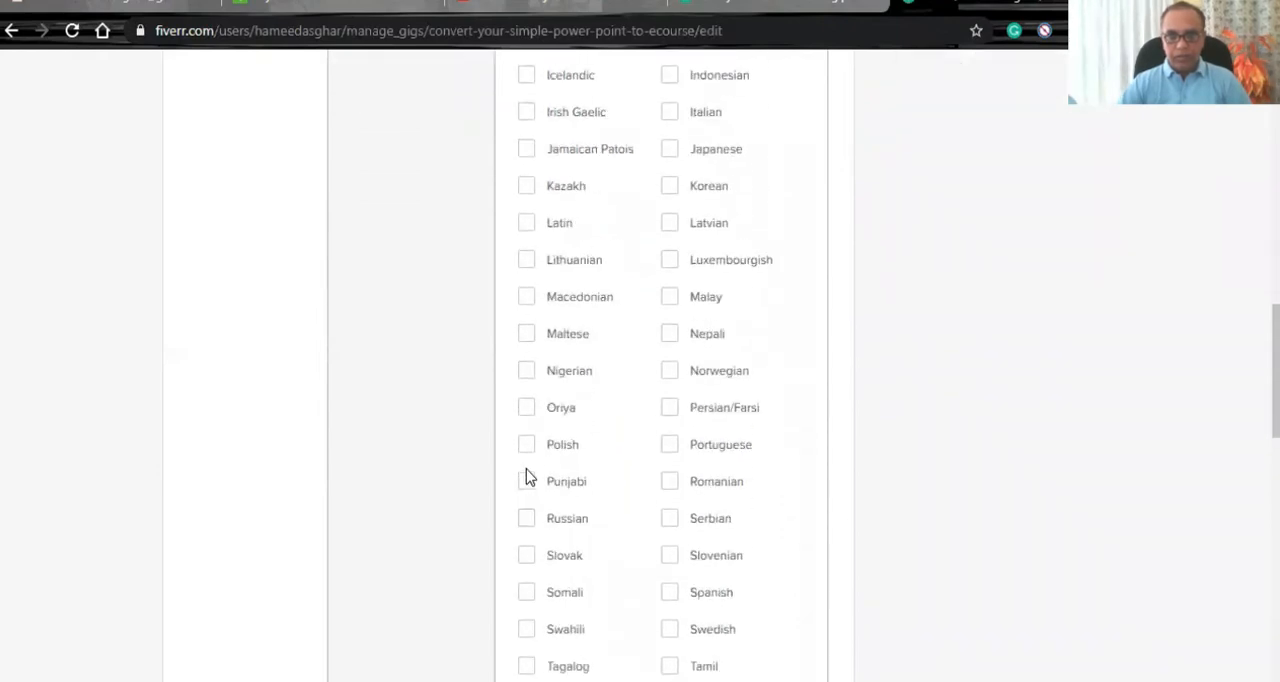
click(578, 487)
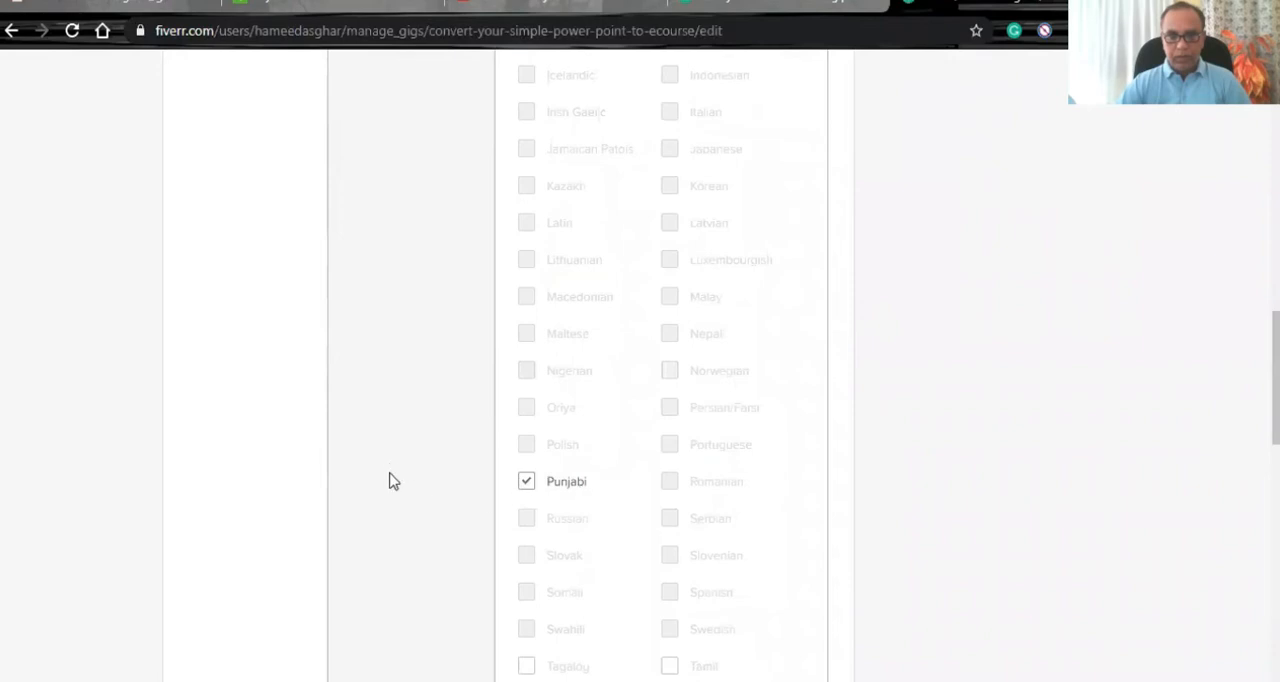
scroll(392, 470, down, 5)
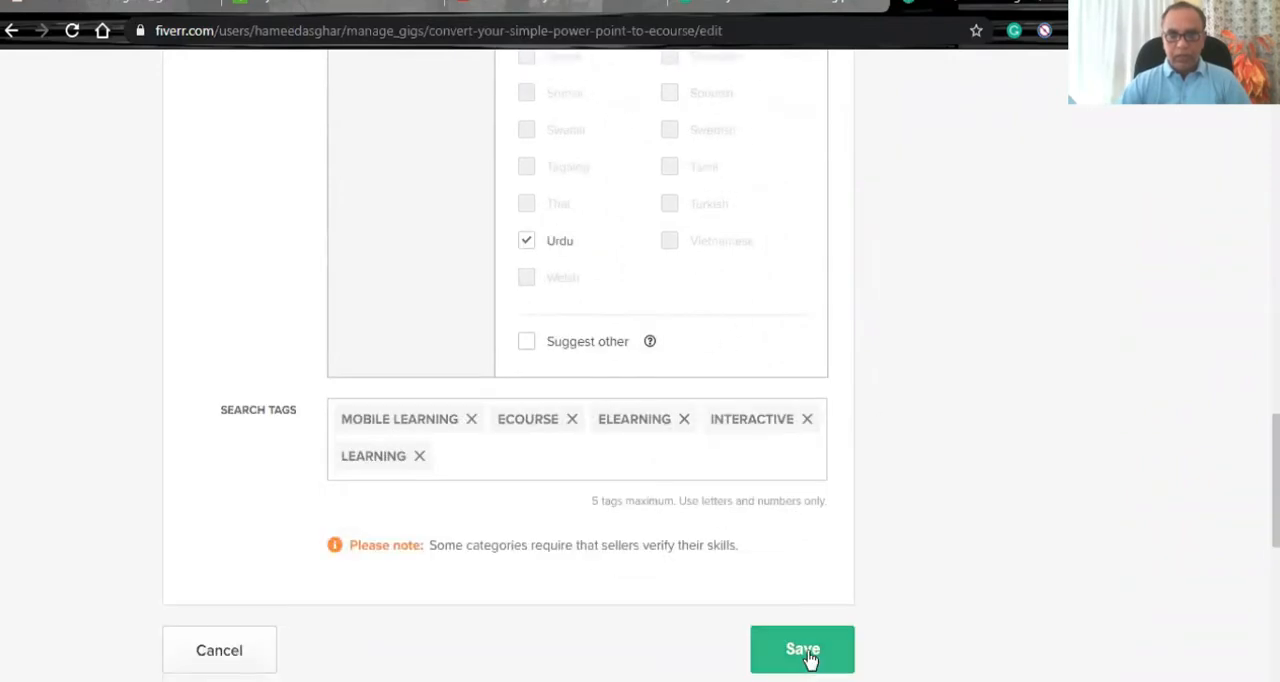
click(806, 652)
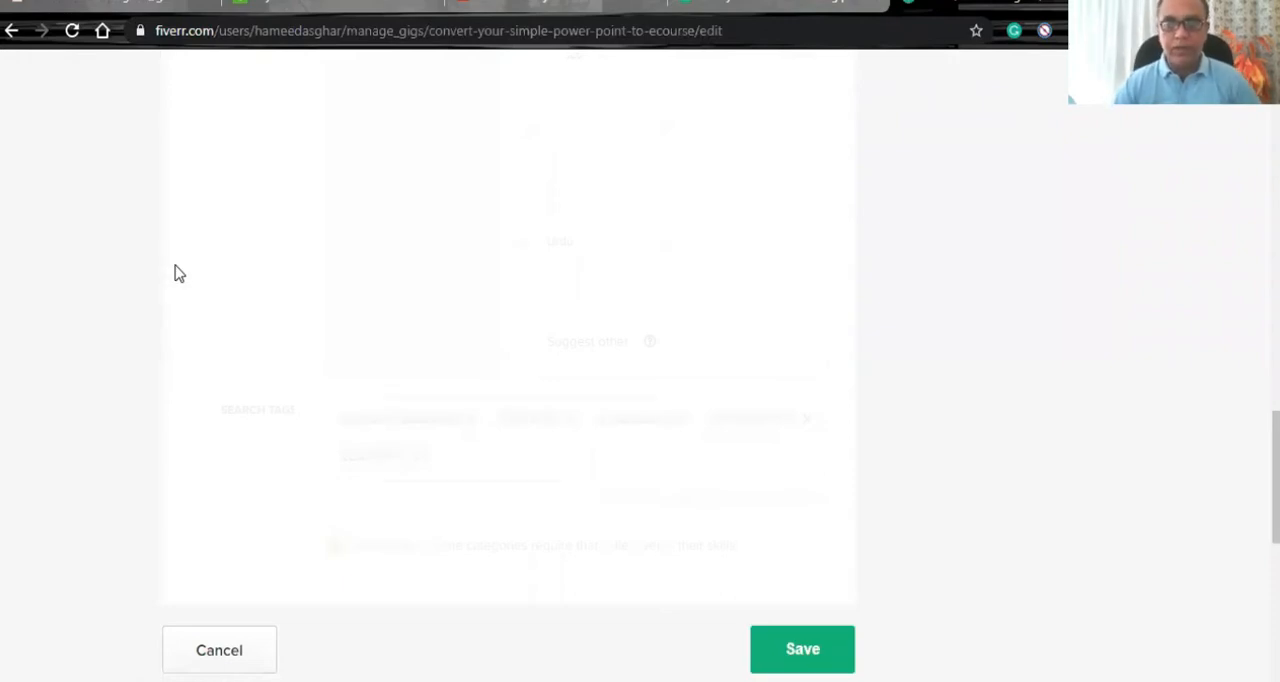
- Open the gig's pricing settings and review the package scope, package prices and extra services
scroll(152, 317, up, 15)
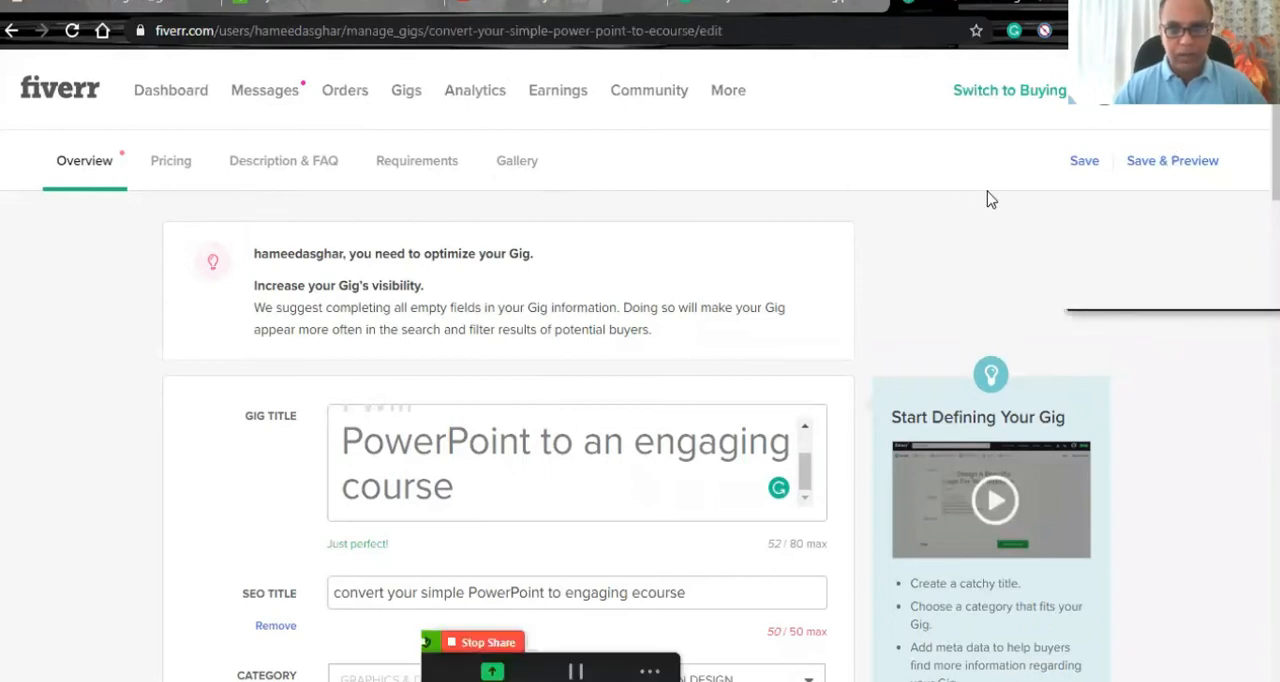
click(174, 165)
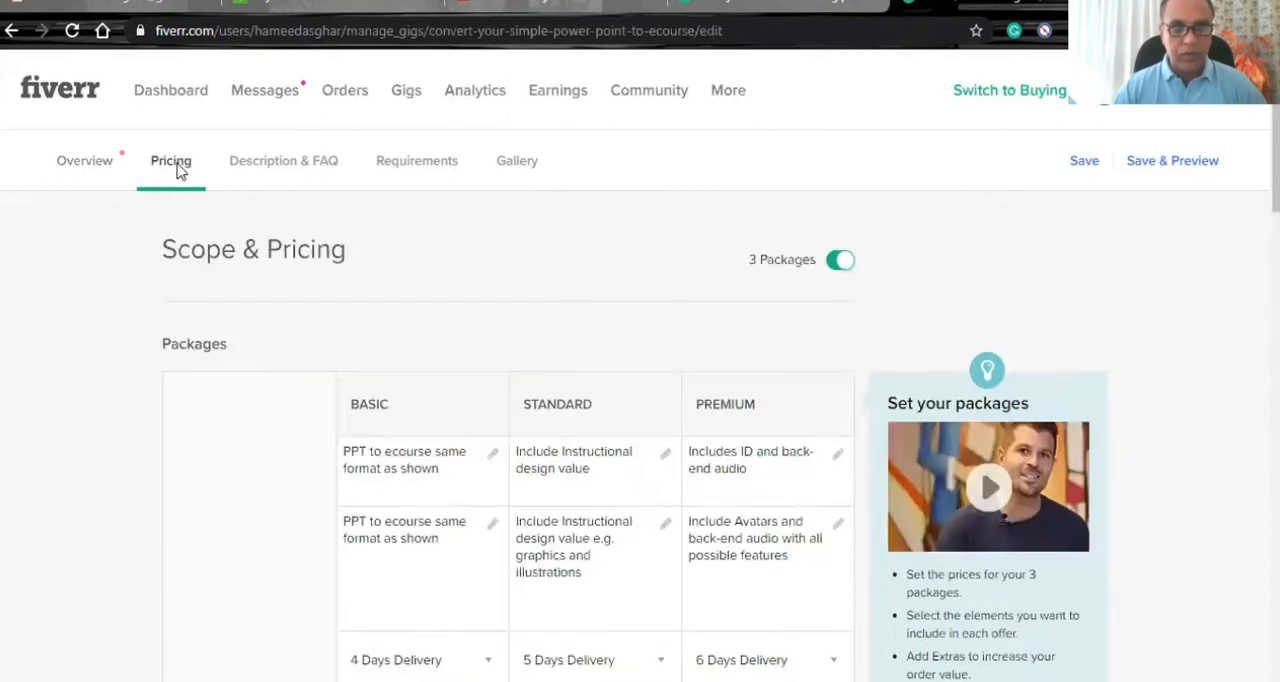
scroll(86, 443, down, 2)
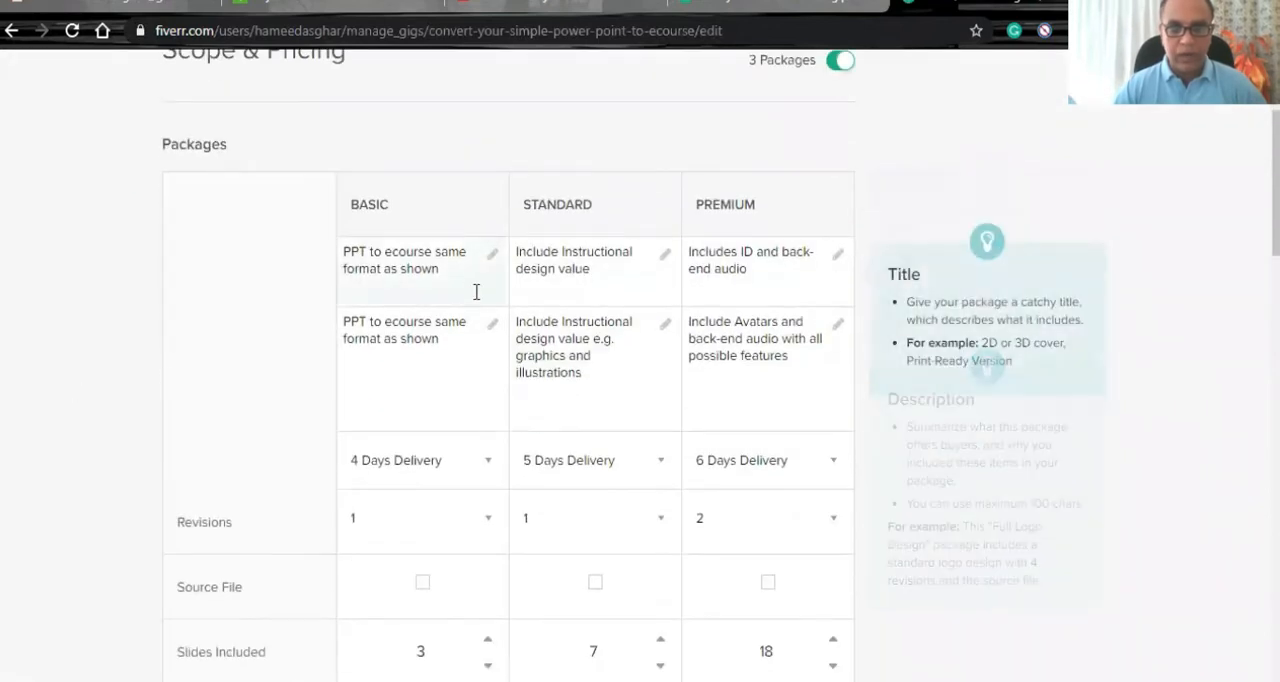
scroll(483, 411, down, 1)
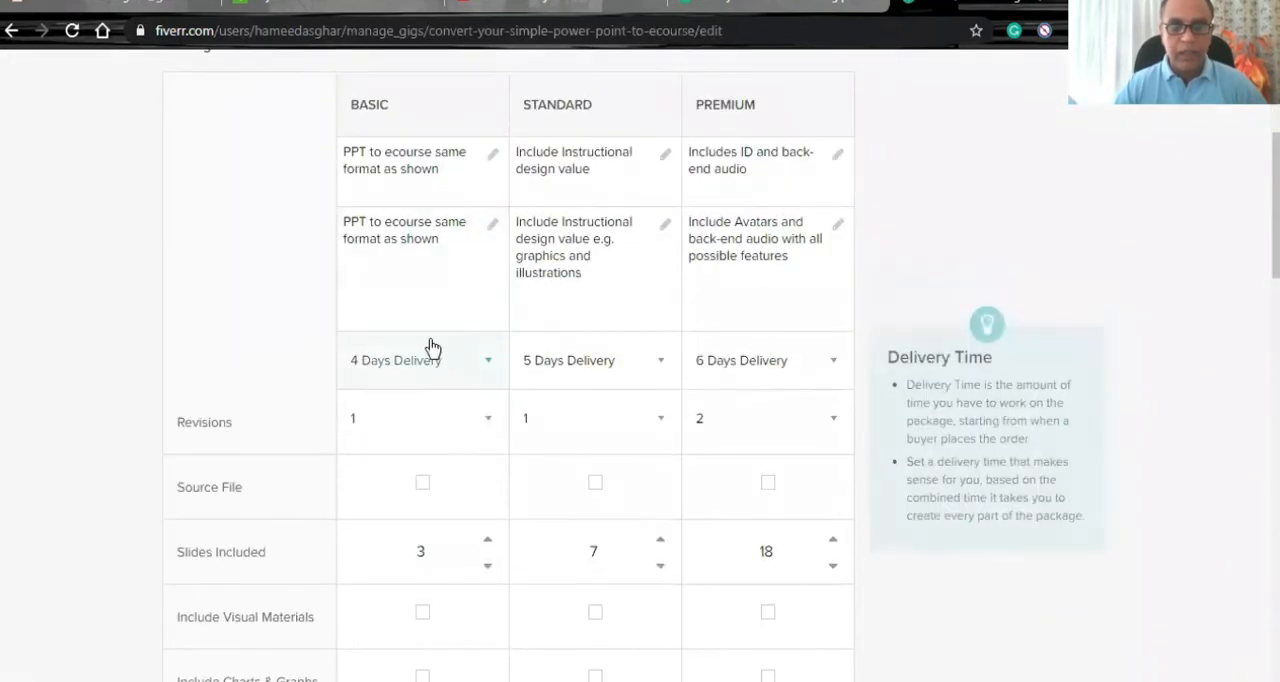
scroll(456, 347, down, 3)
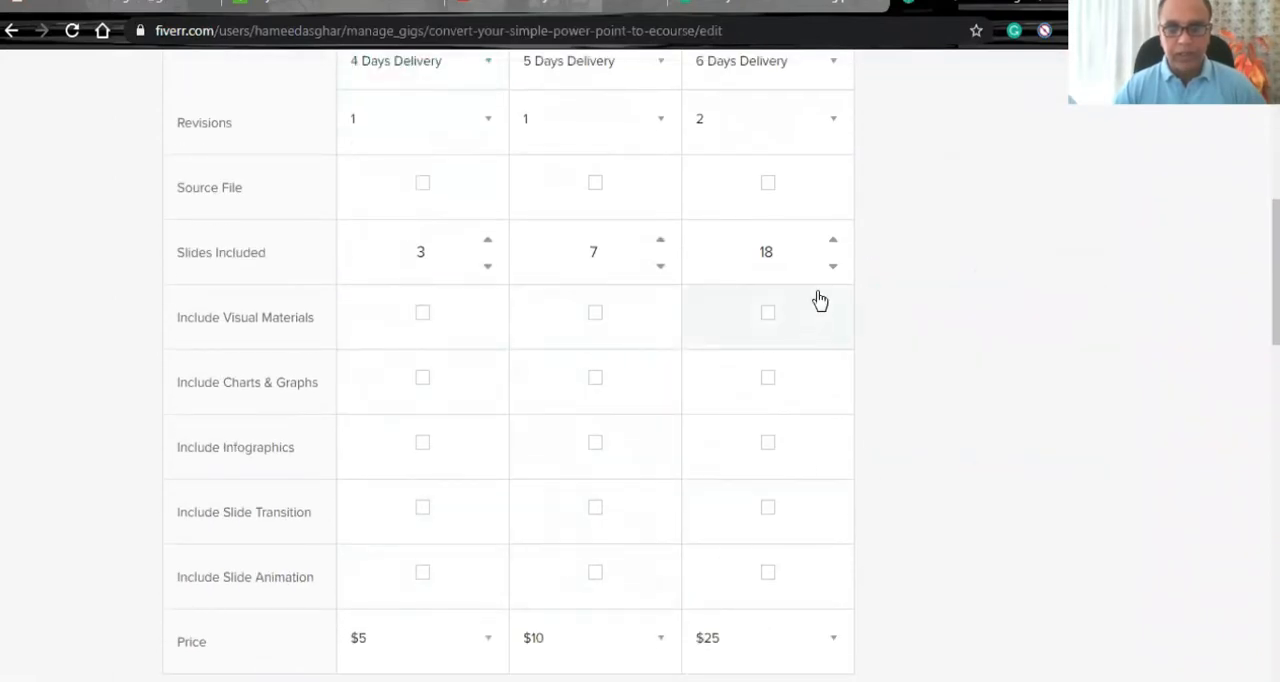
scroll(30, 453, down, 3)
scroll(80, 447, down, 4)
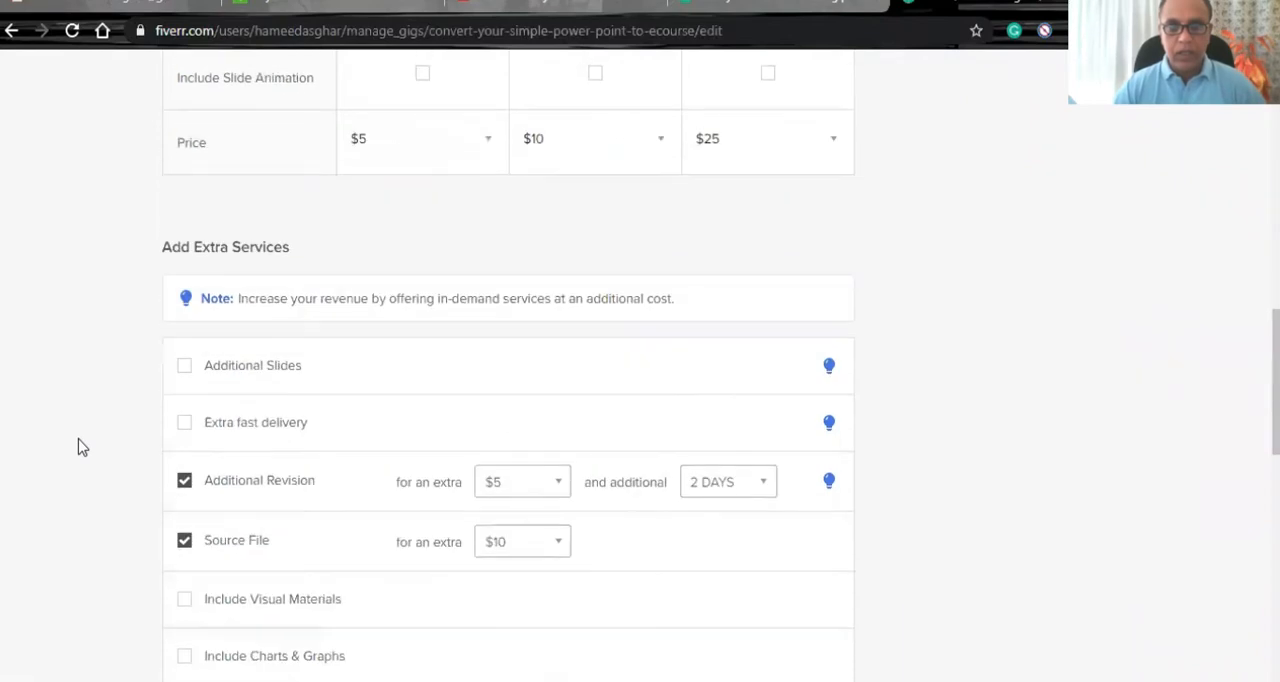
scroll(80, 447, down, 3)
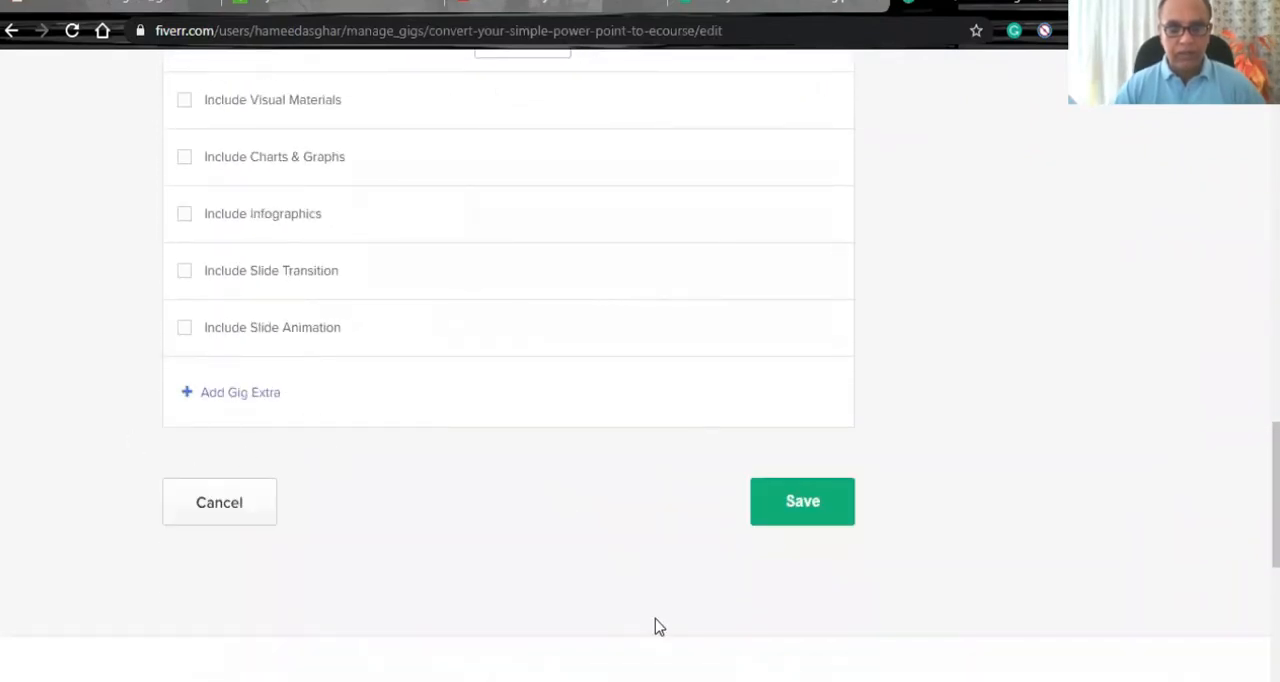
click(345, 514)
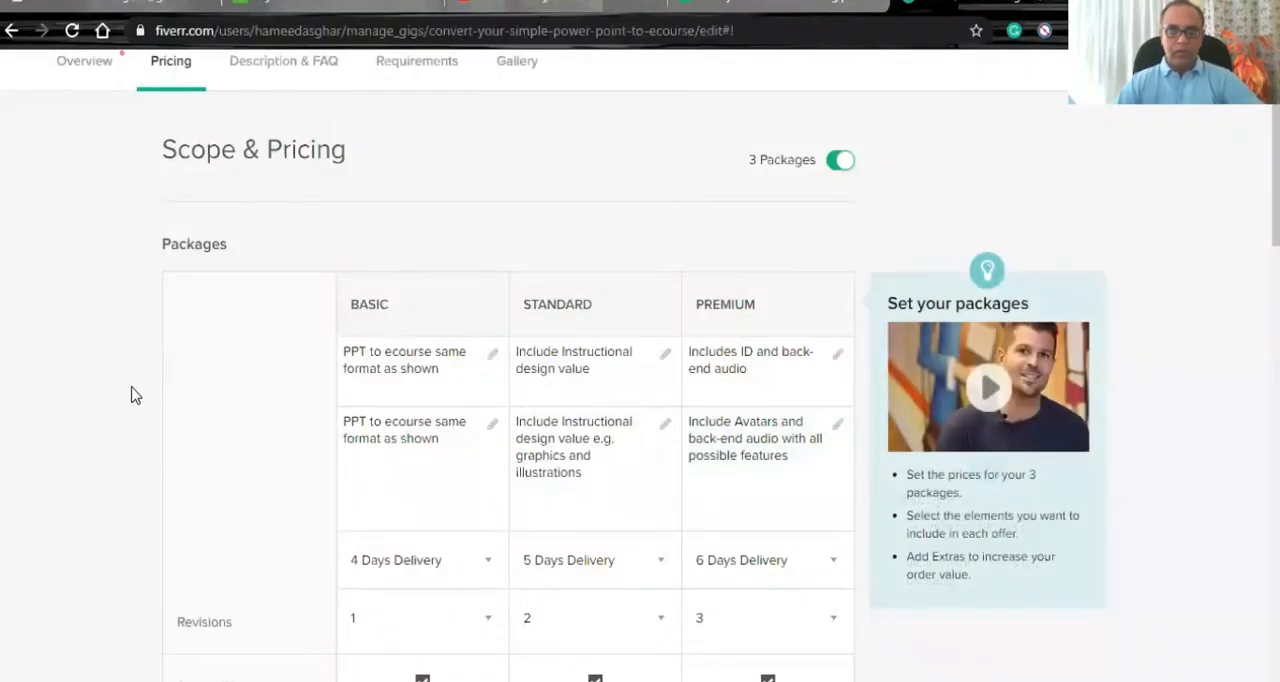
- Examine the three packages' features and the delivery time options for the Basic package
scroll(137, 395, down, 1)
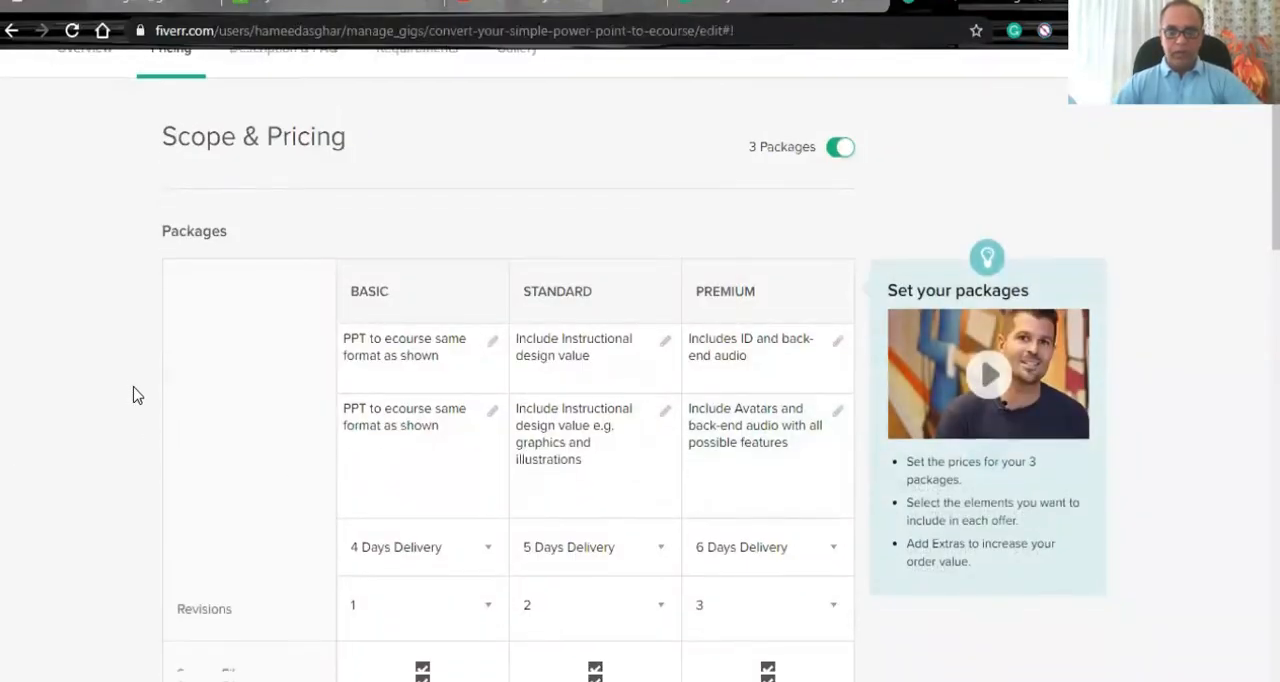
scroll(137, 395, up, 1)
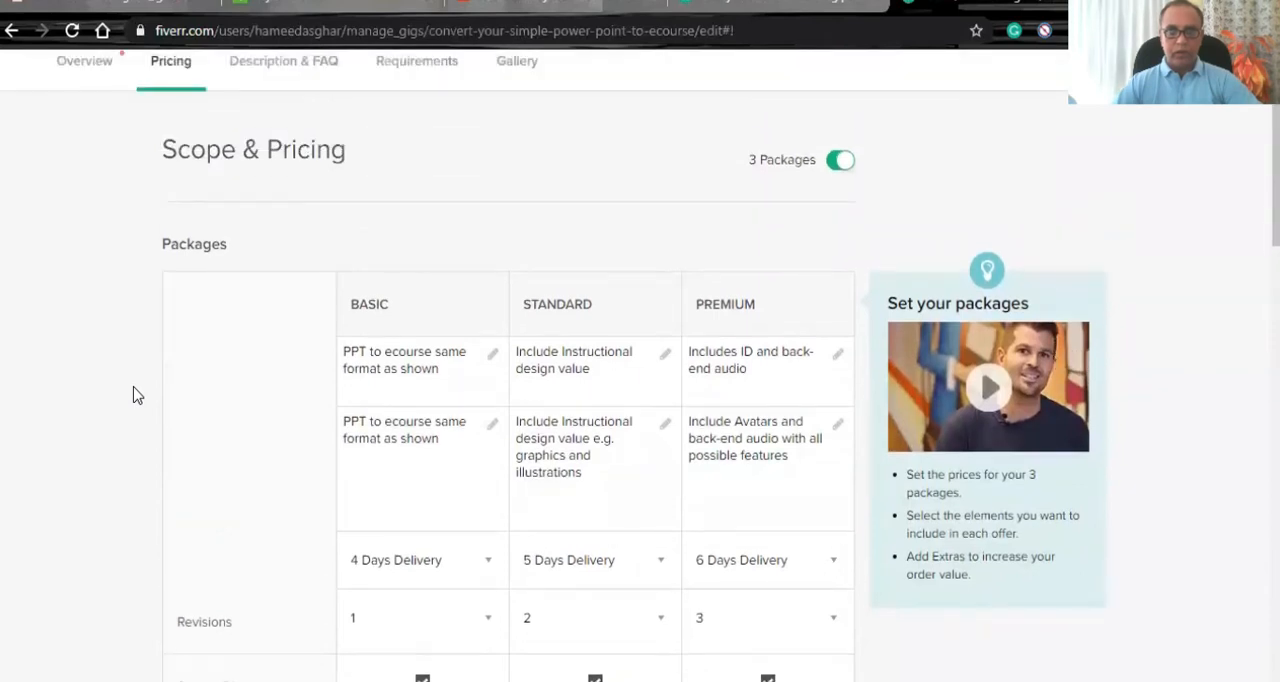
scroll(137, 395, down, 3)
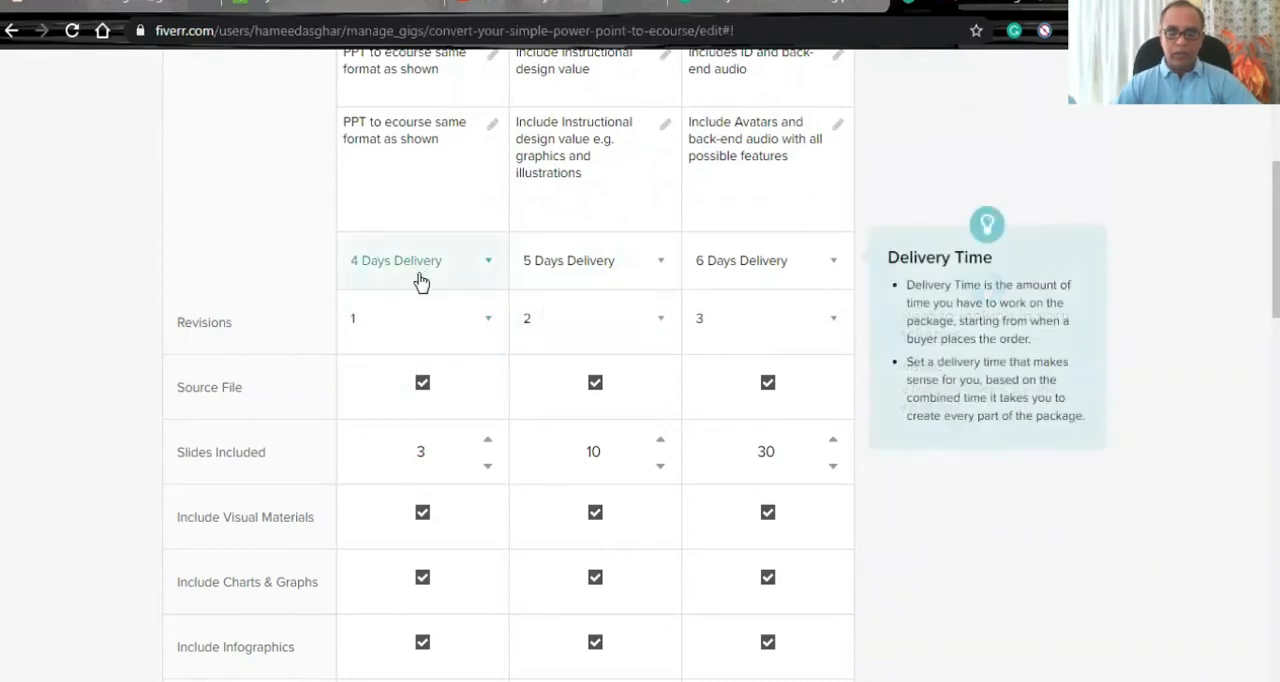
scroll(420, 272, up, 2)
scroll(412, 327, down, 2)
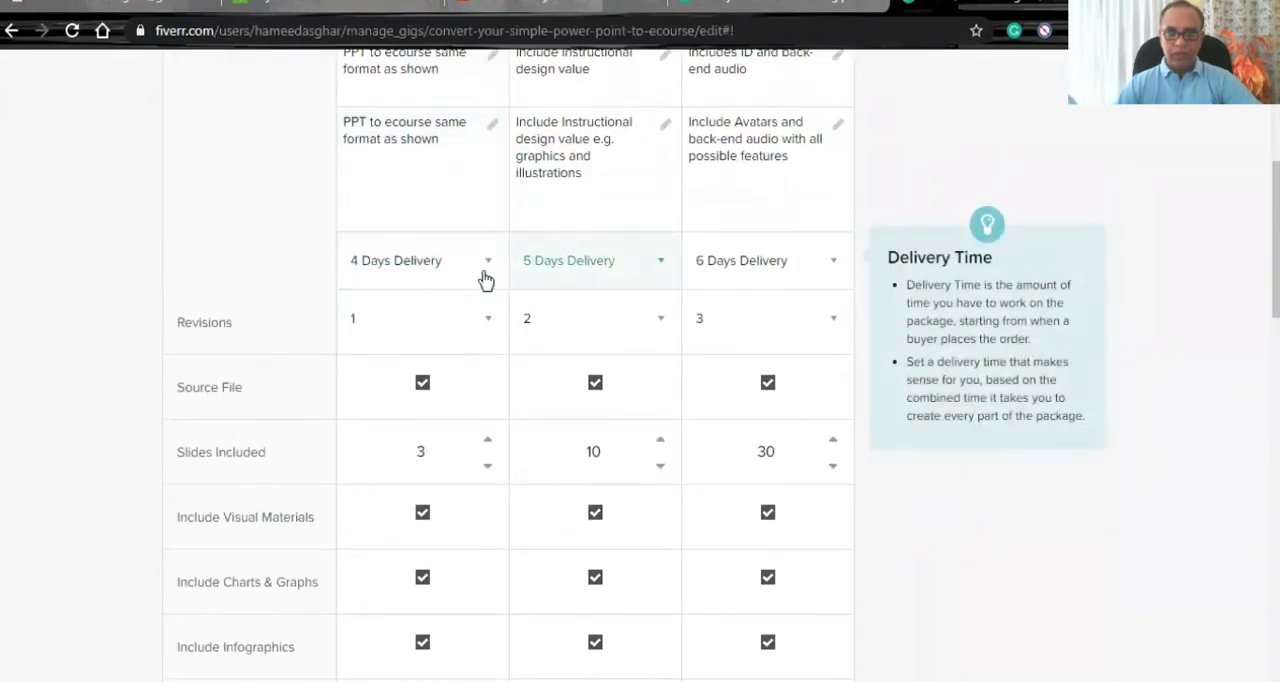
click(488, 268)
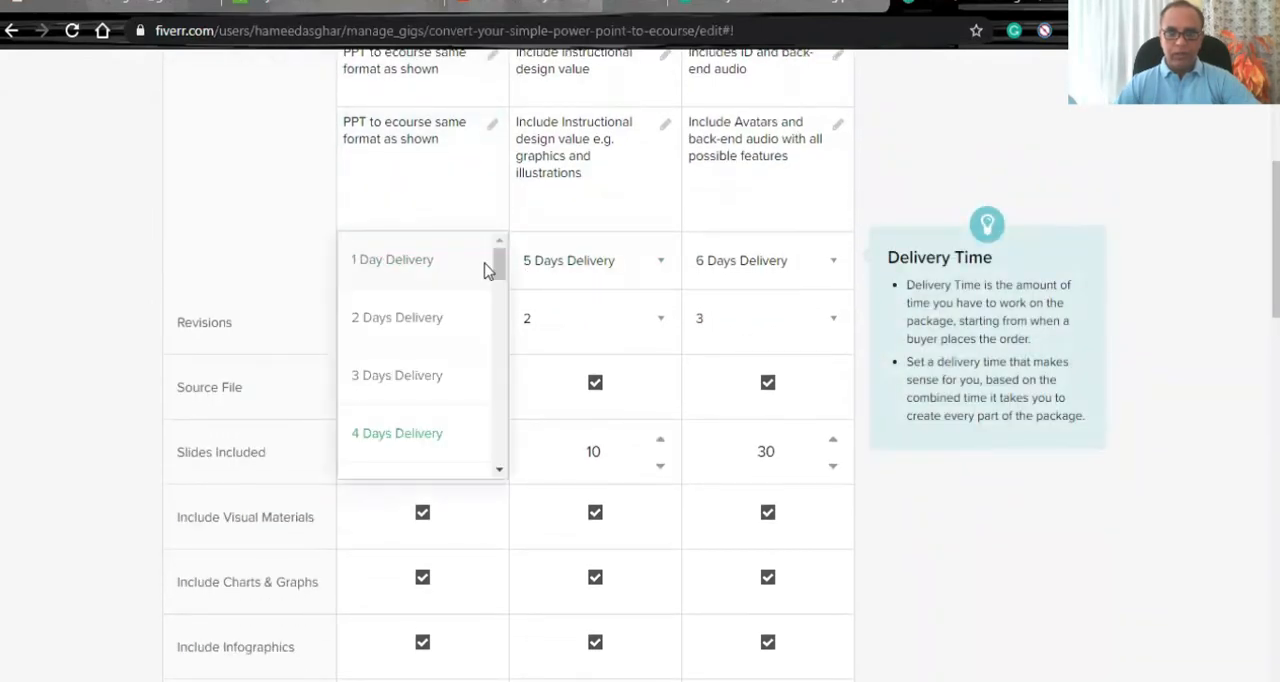
click(86, 280)
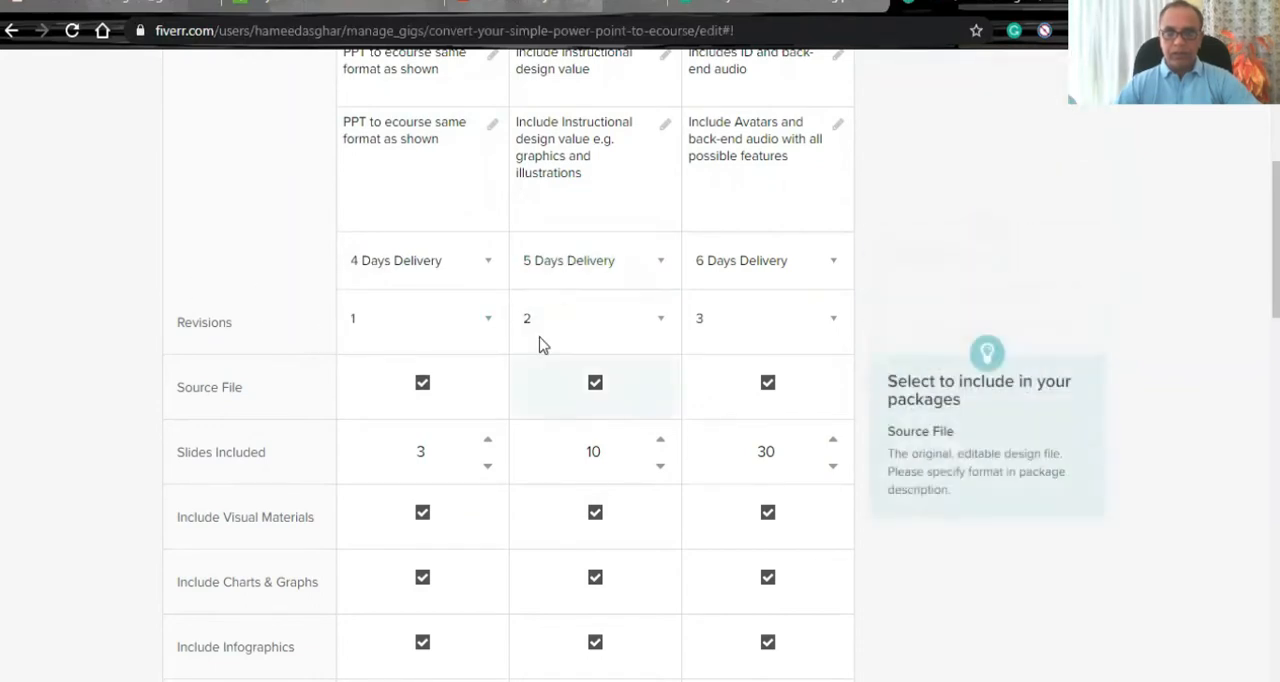
- Set the number of slides included in the Basic package to 5
scroll(314, 414, down, 1)
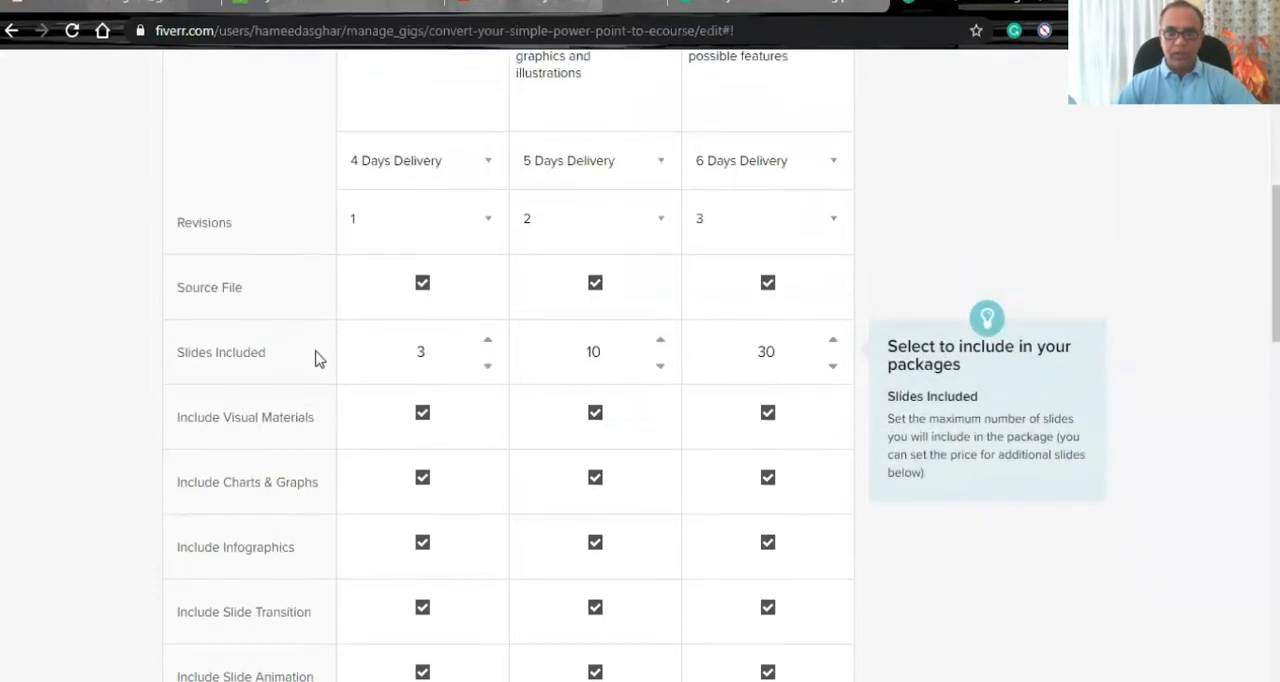
scroll(255, 370, down, 1)
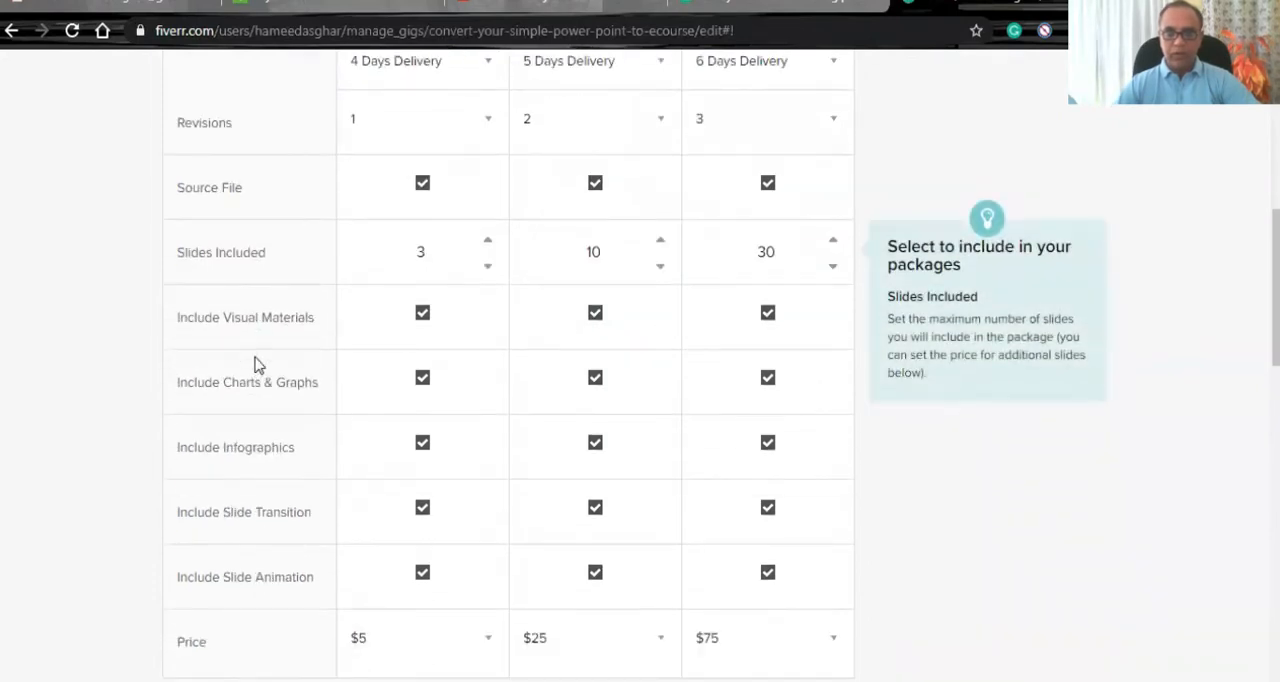
click(487, 241)
click(487, 241)
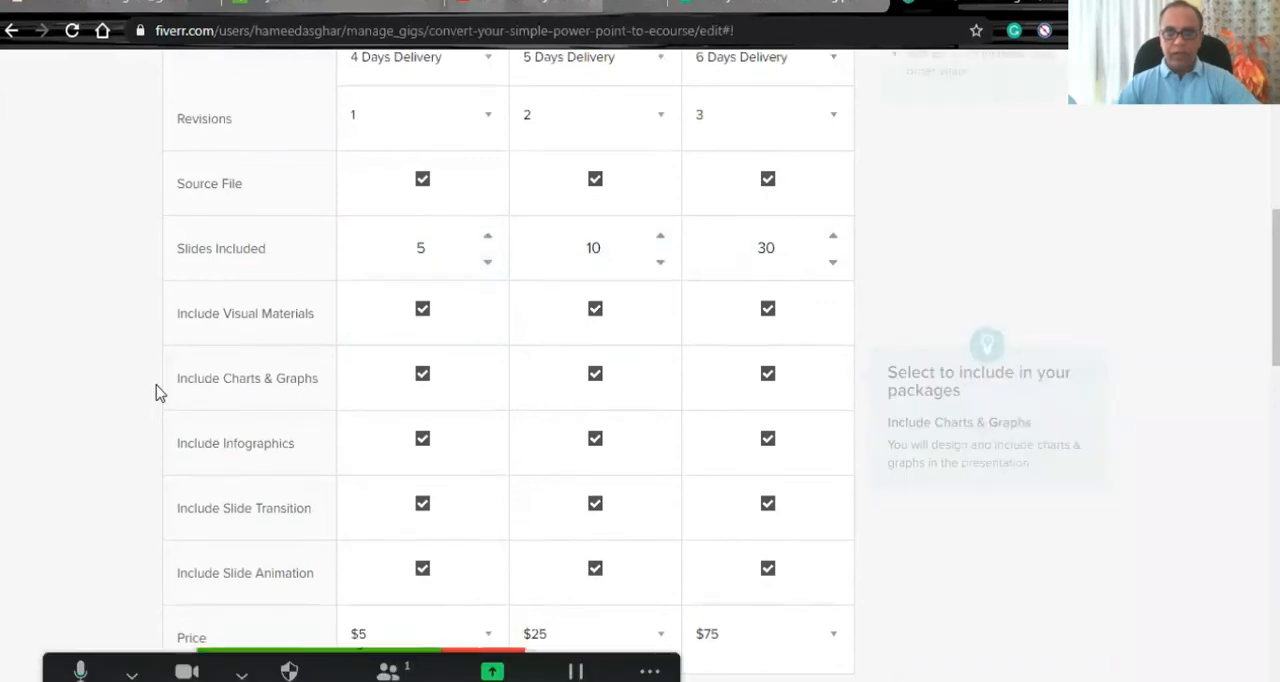
- Check the package prices and extra services, then save the gig's scope and pricing
scroll(156, 385, down, 2)
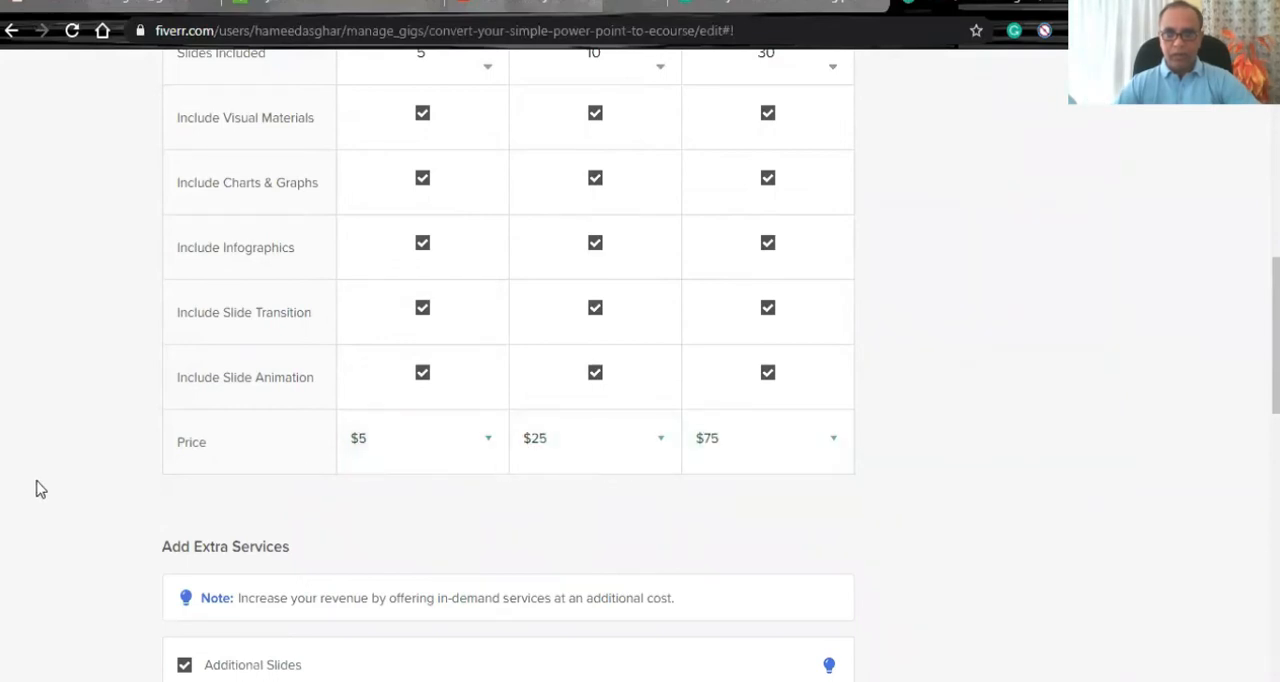
scroll(66, 480, down, 5)
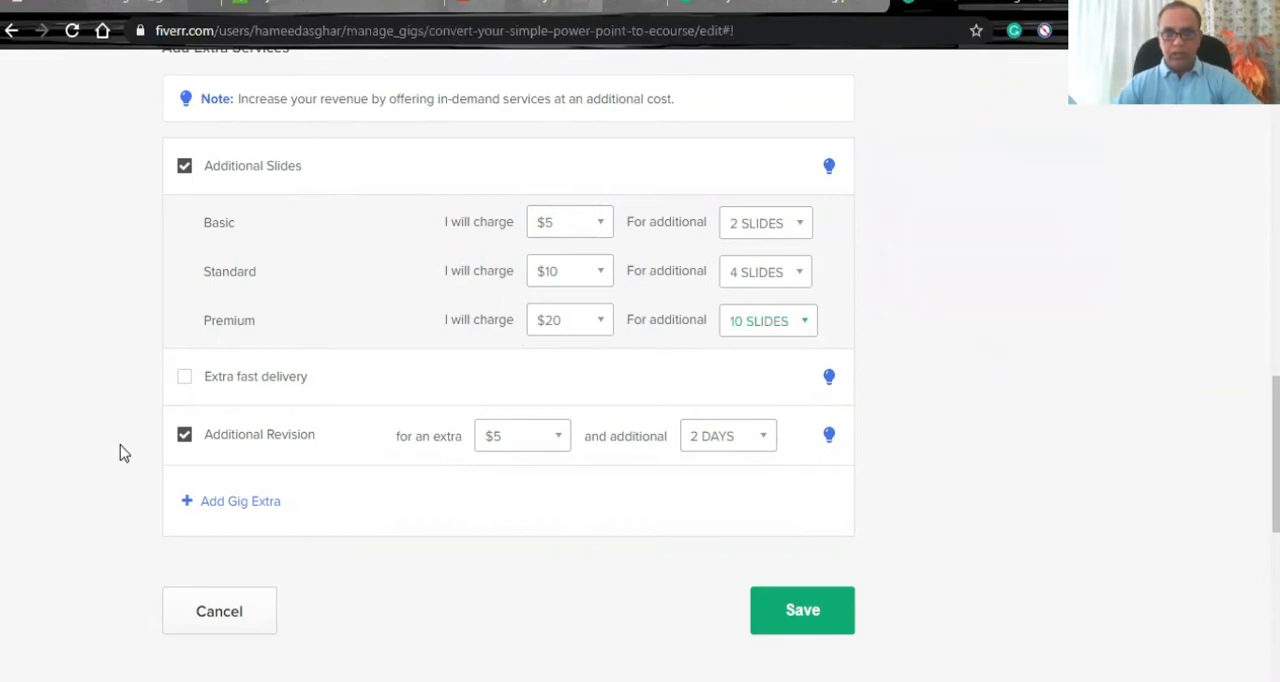
scroll(120, 450, down, 1)
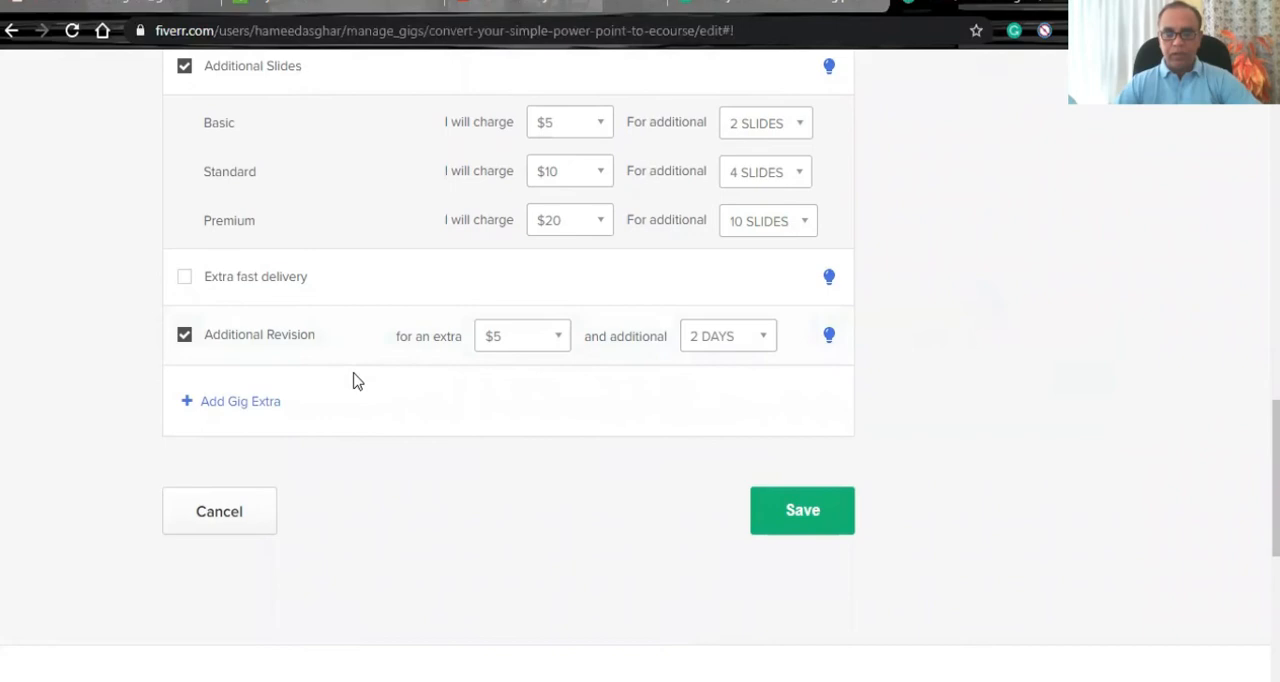
click(803, 511)
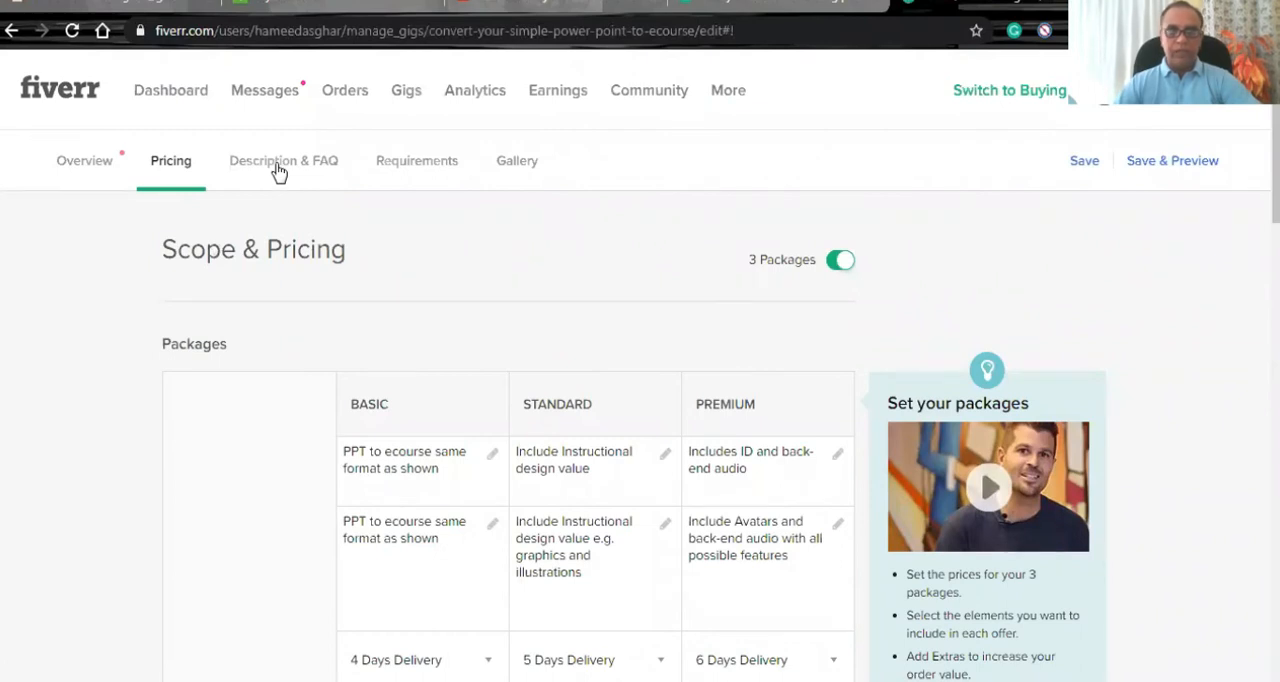
- Open the gig's description and remove the word "Erogonomics" from its first line
click(277, 171)
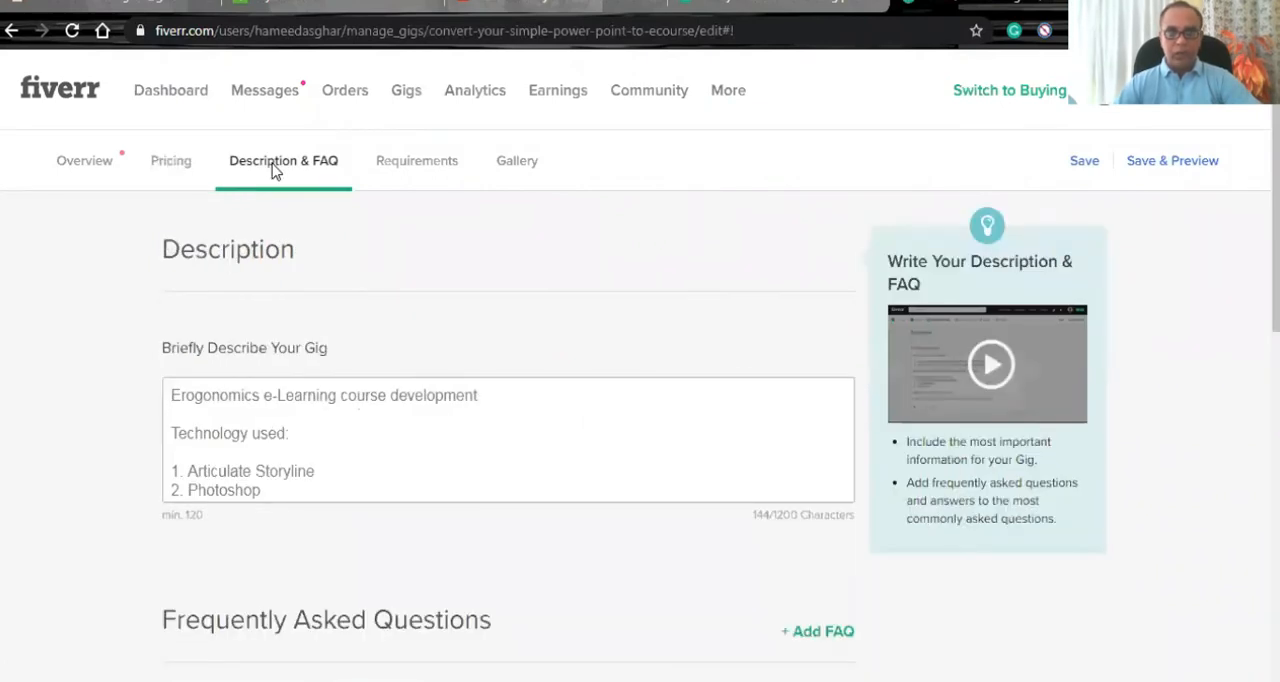
click(266, 402)
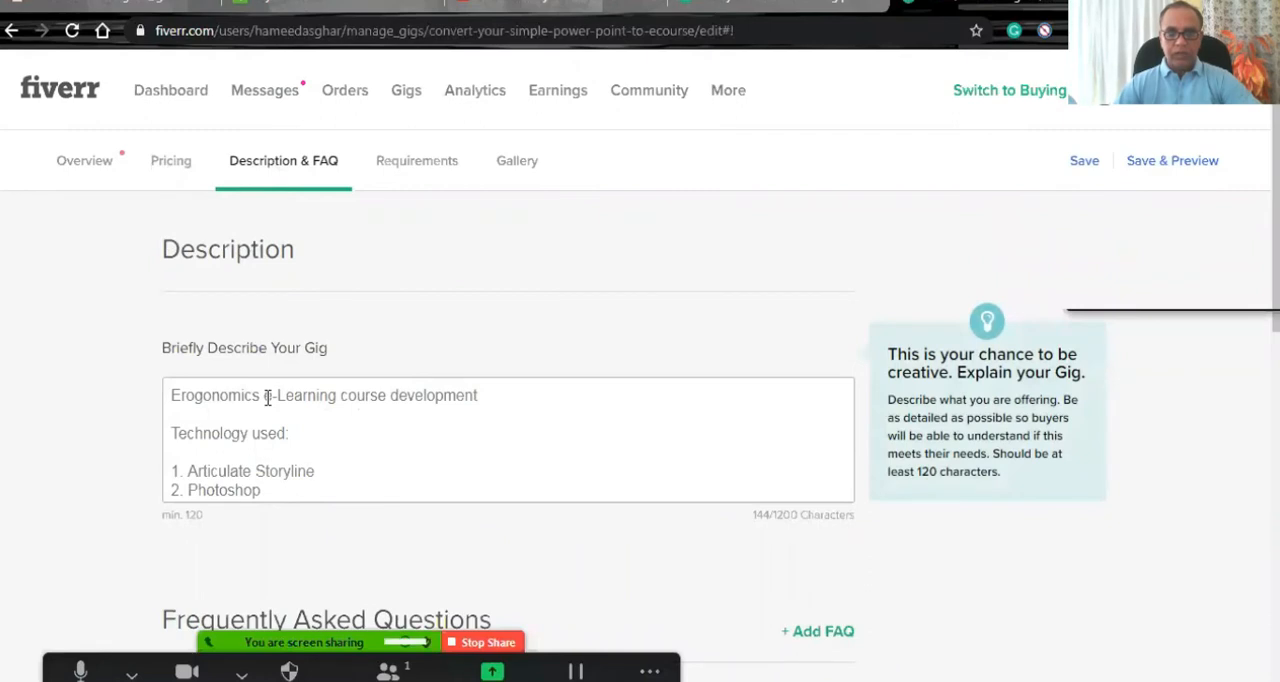
drag(266, 398, 69, 398)
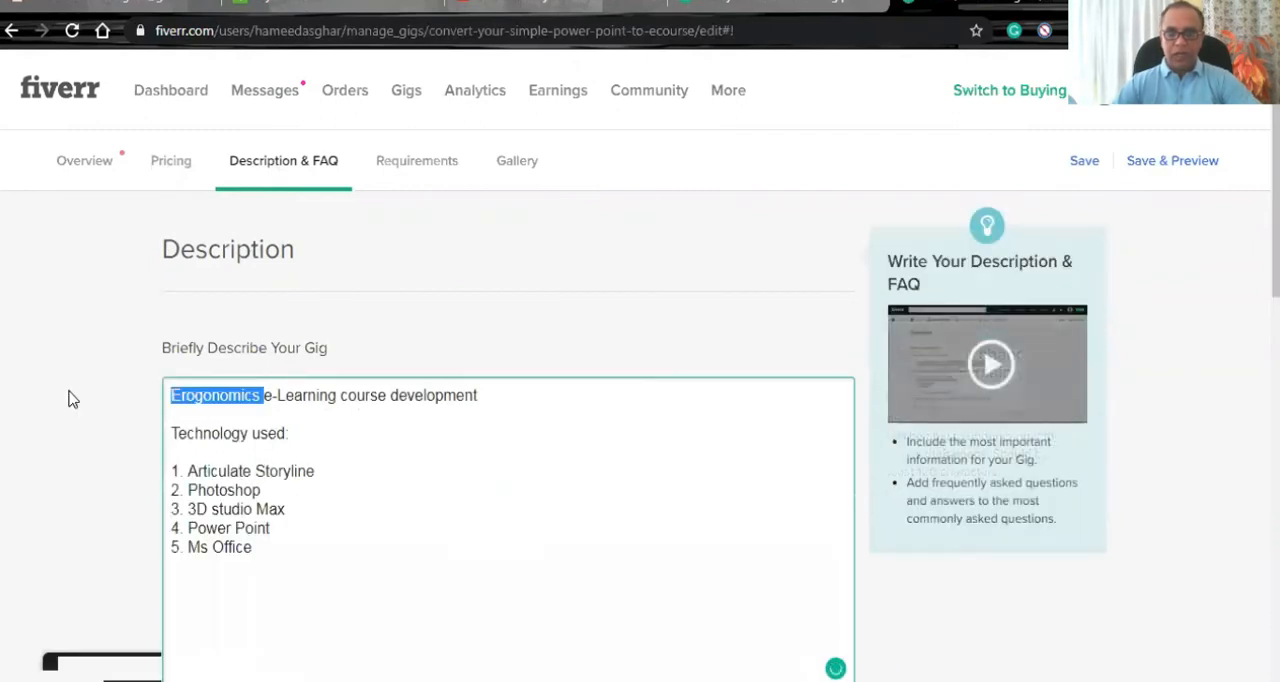
key(BackSpace)
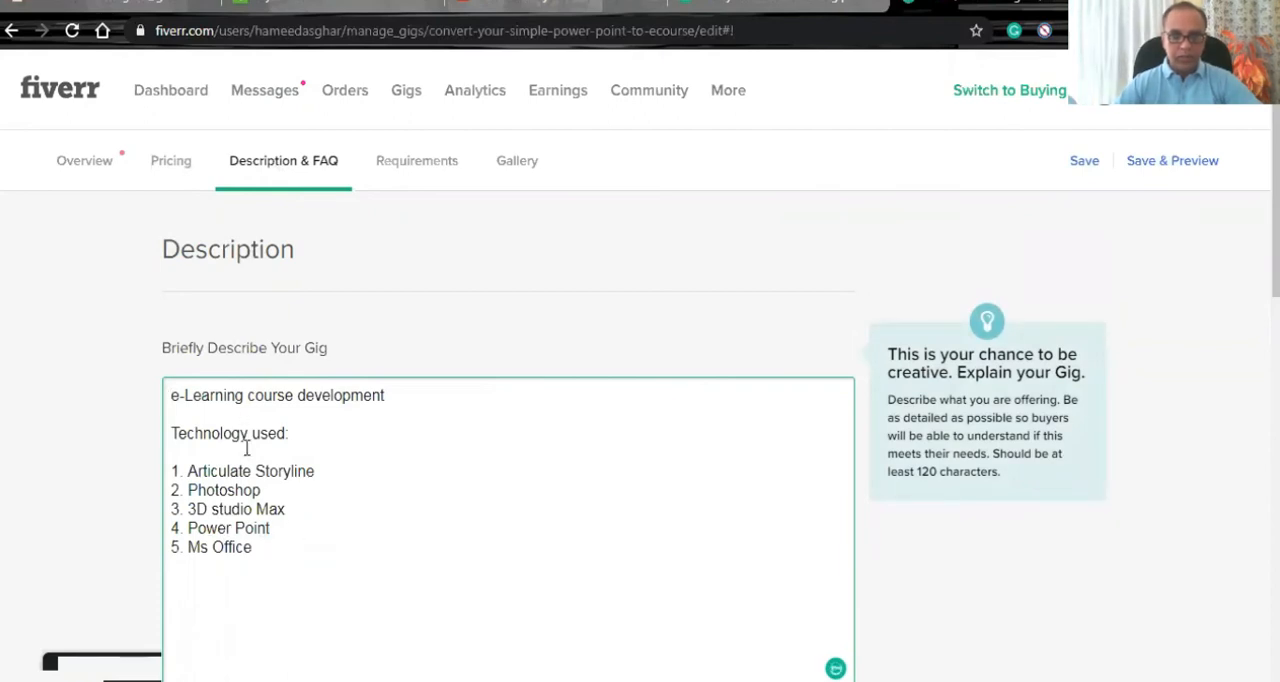
- Correct the technology list in the description to read "3D Studio Max", "PowerPoint" and "MS Office"
scroll(275, 470, down, 1)
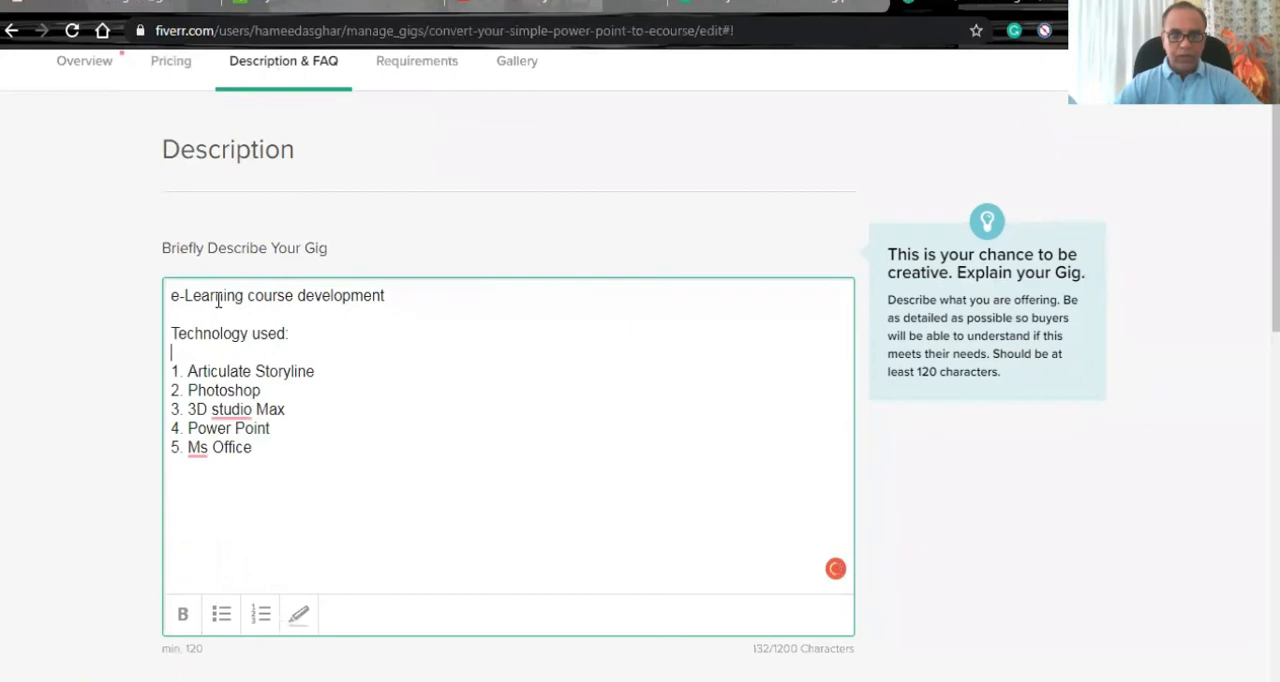
mouse_move(236, 412)
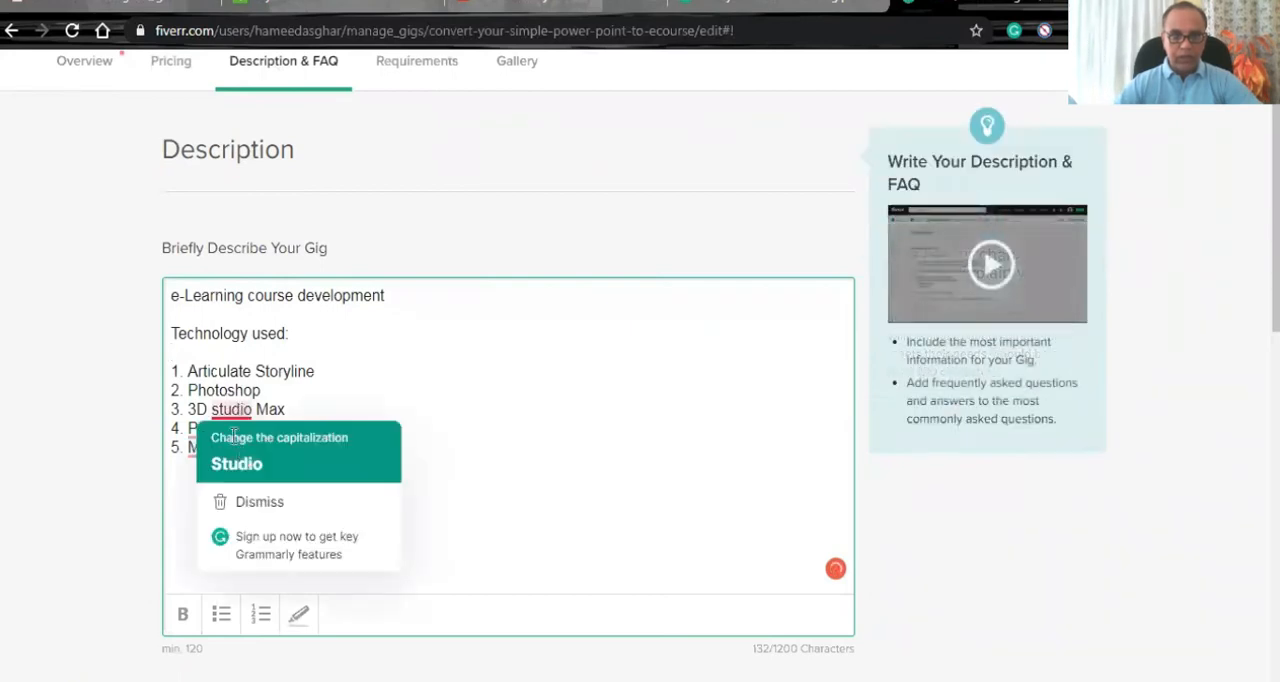
click(233, 440)
click(238, 441)
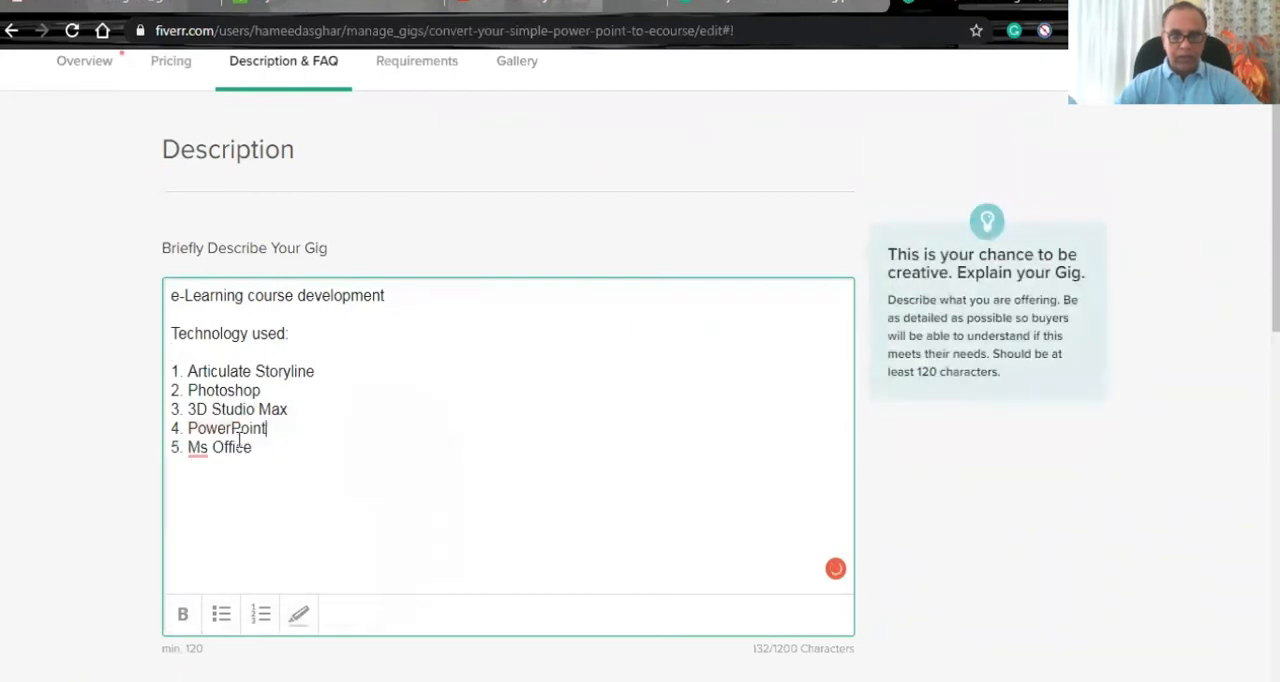
mouse_move(203, 452)
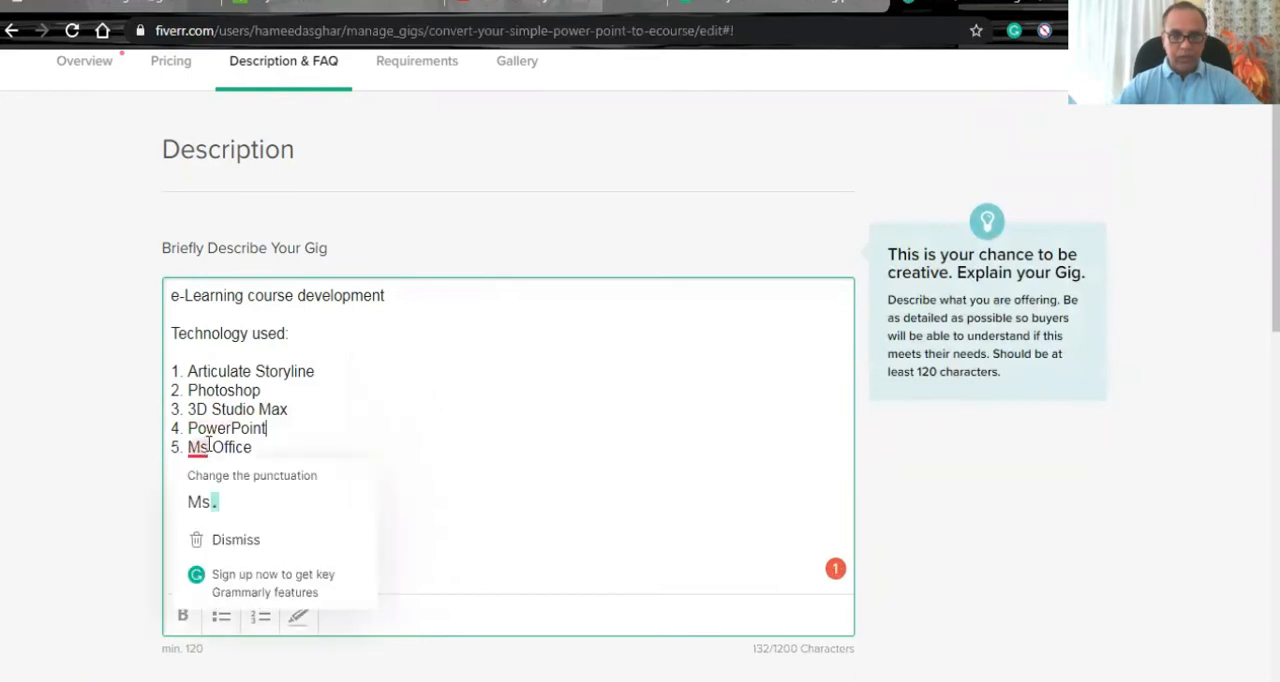
key(shift+Left)
text(S)
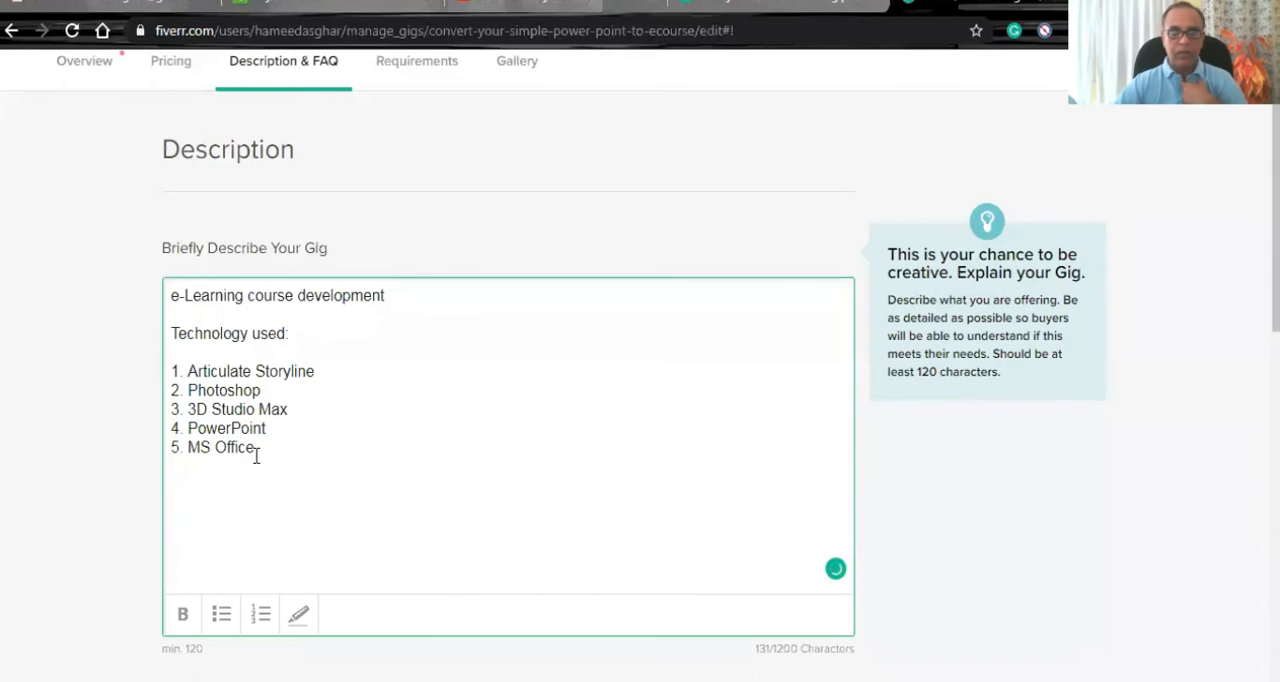
- Check the FAQ section below the description and save the revised description
scroll(135, 446, down, 3)
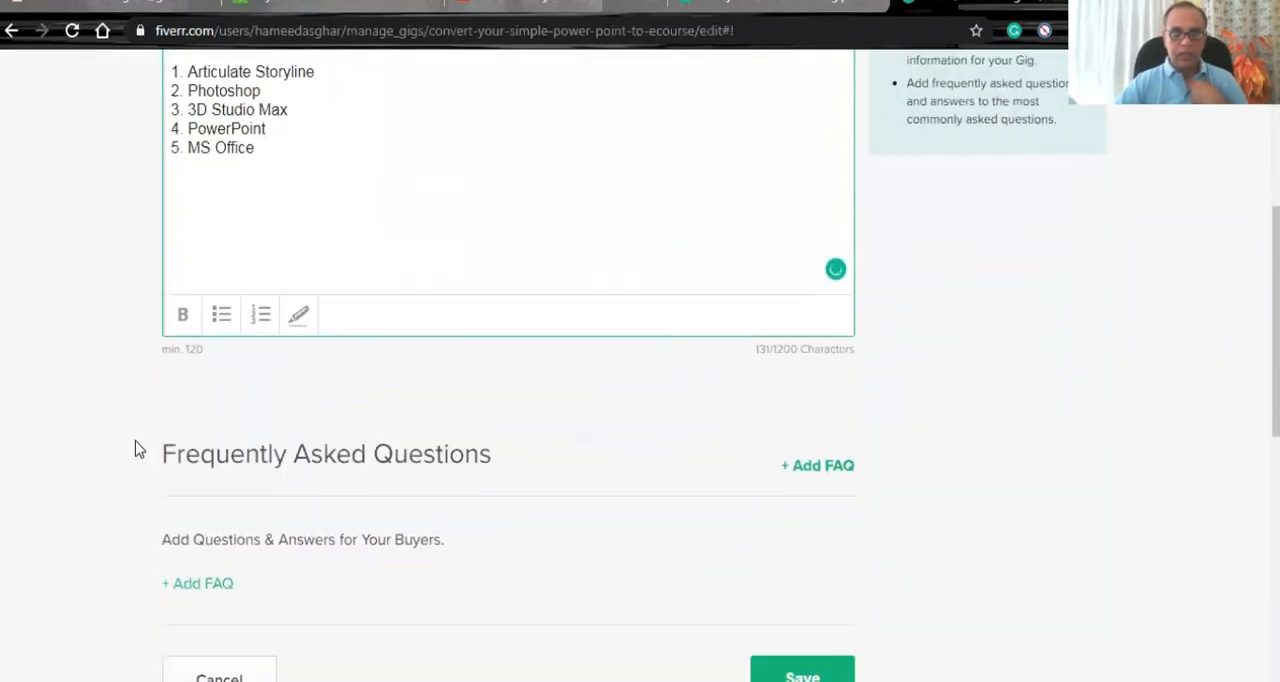
scroll(135, 449, down, 1)
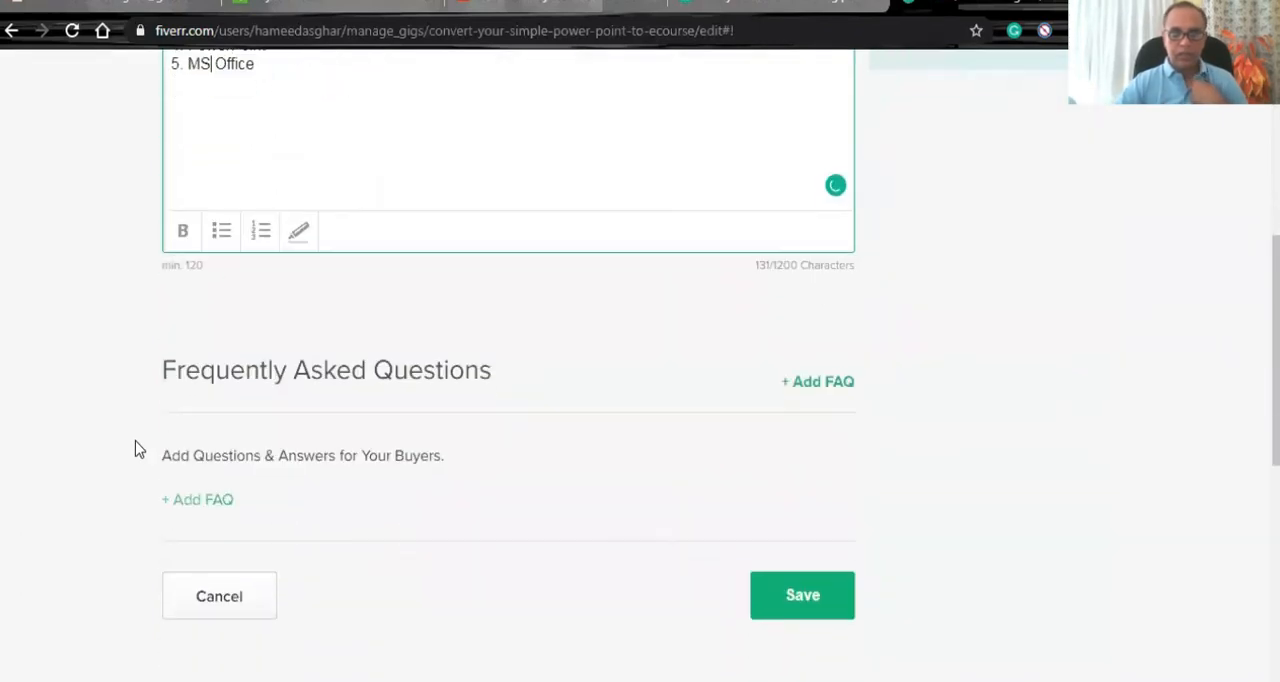
click(780, 582)
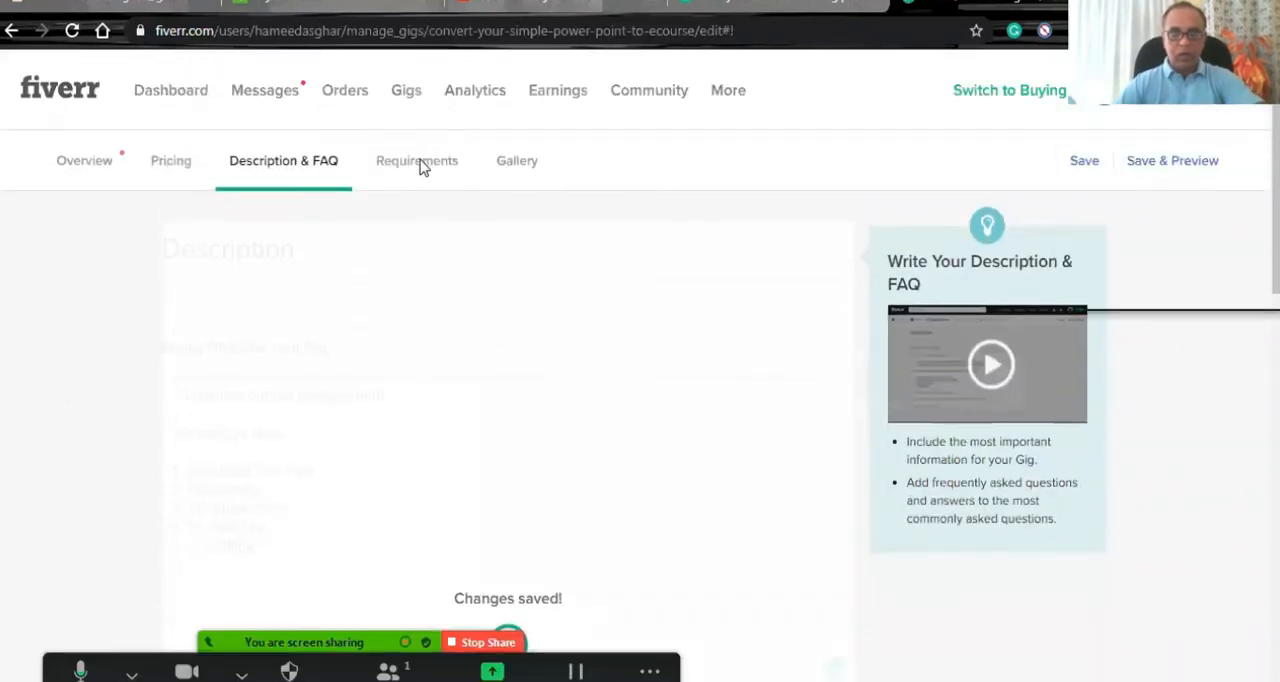
- Extend the gig's first buyer requirement with "and further I need the storyboard to start my development" after "directly"
click(418, 162)
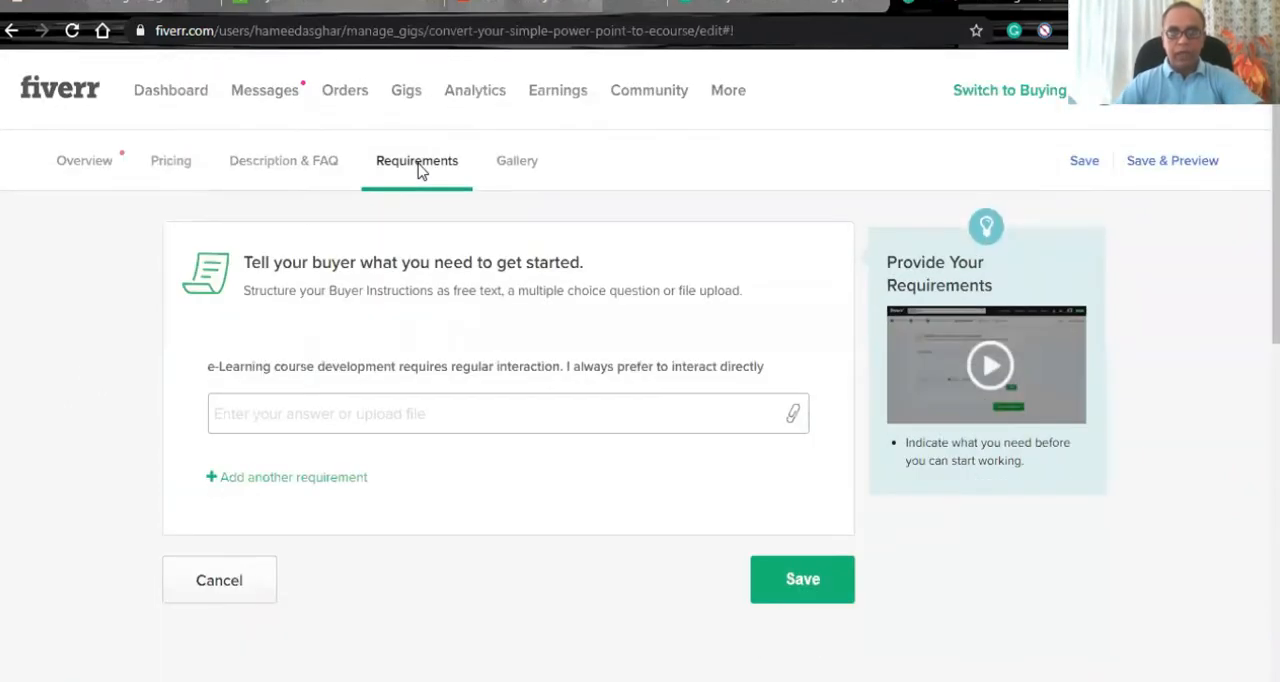
mouse_move(630, 380)
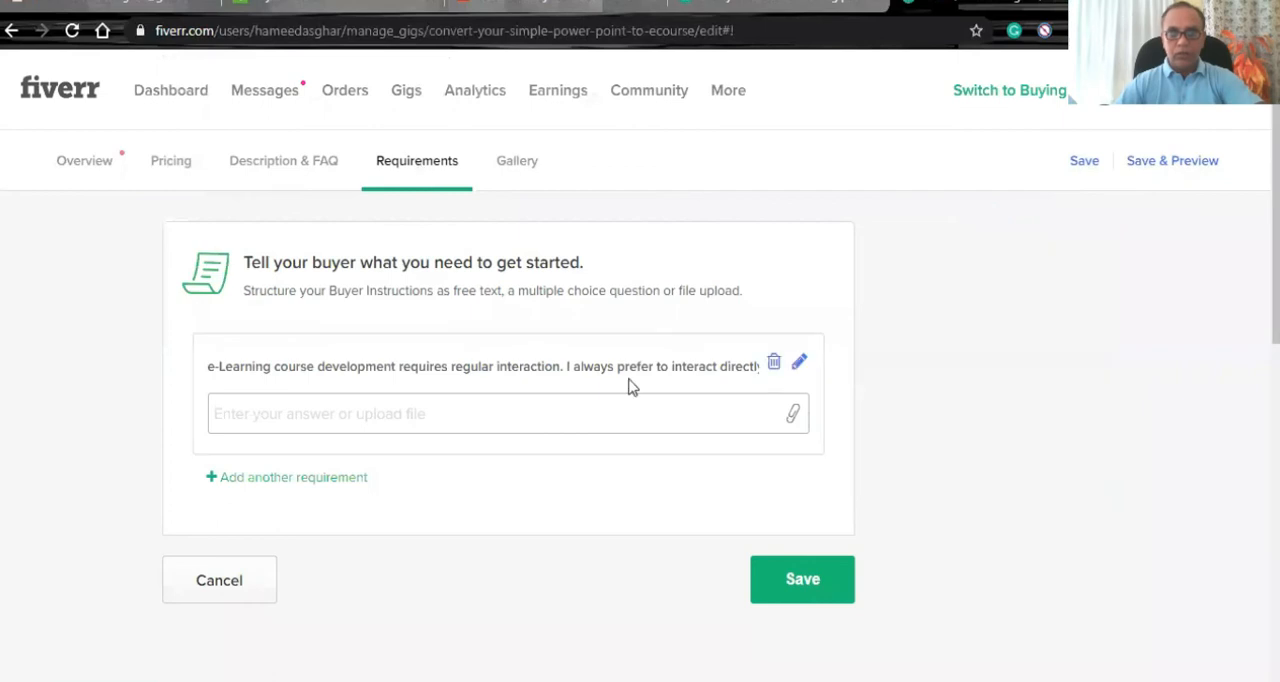
click(801, 366)
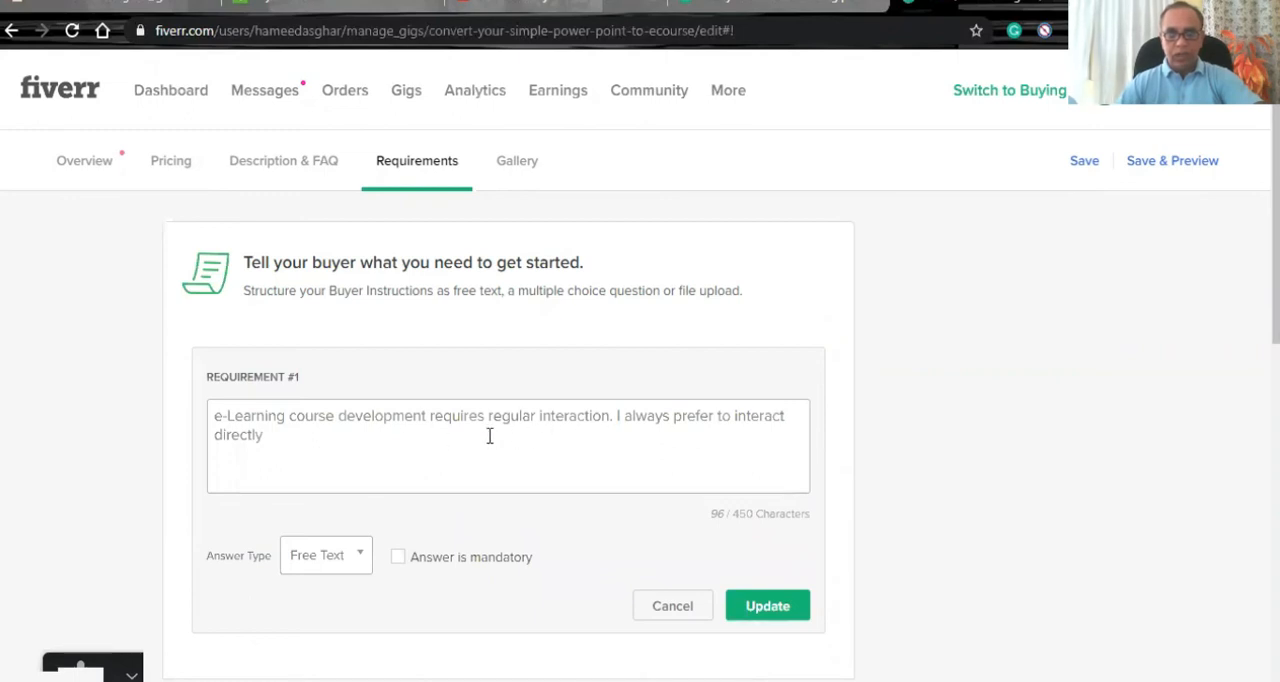
click(277, 446)
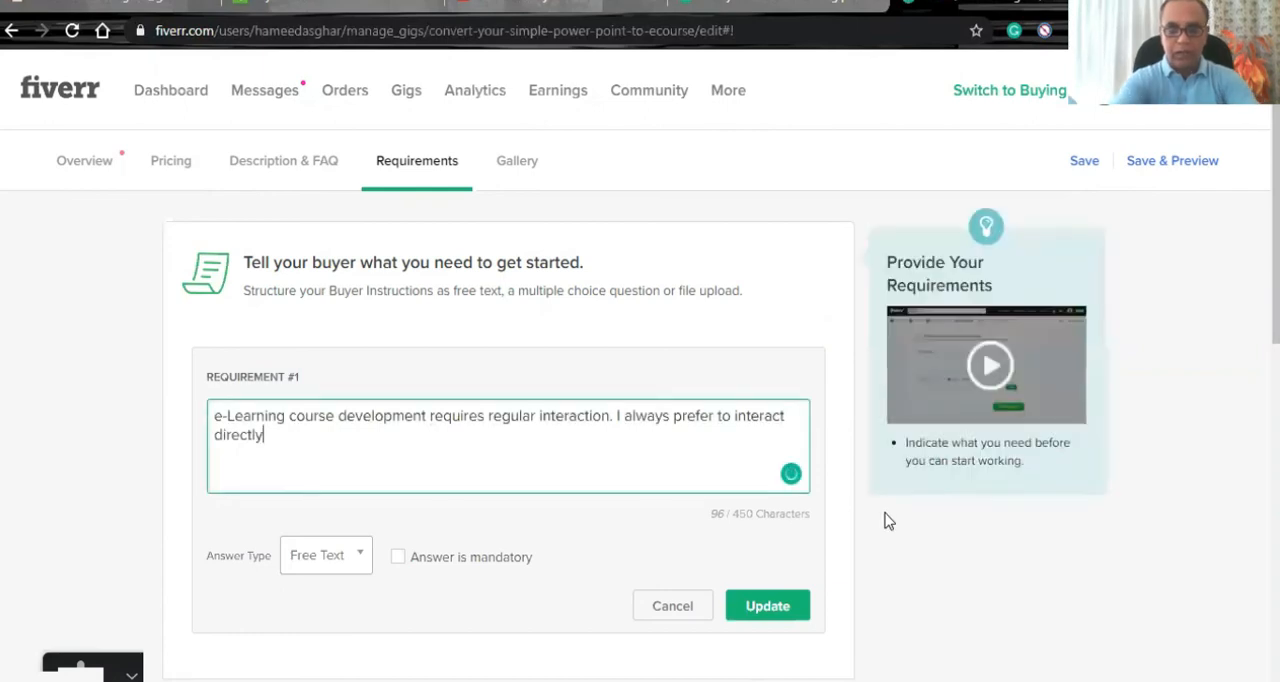
text(and futh)
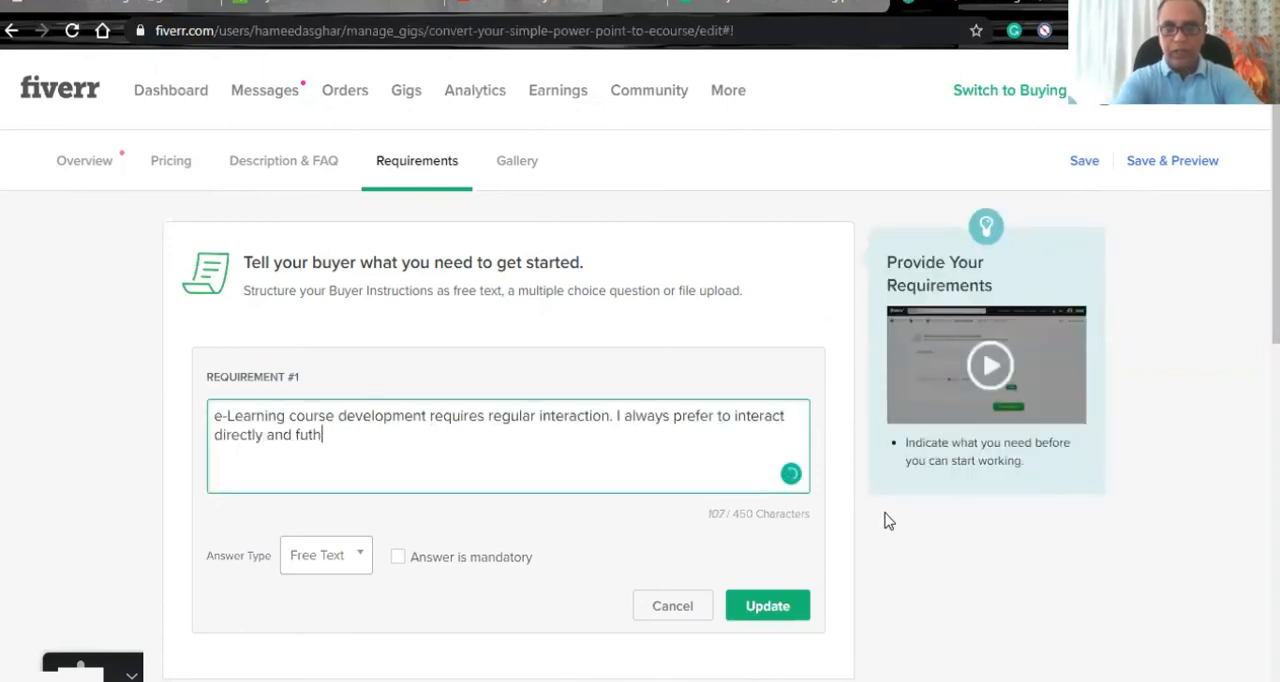
key(BackSpace)
key(BackSpace)
text(rther i need t)
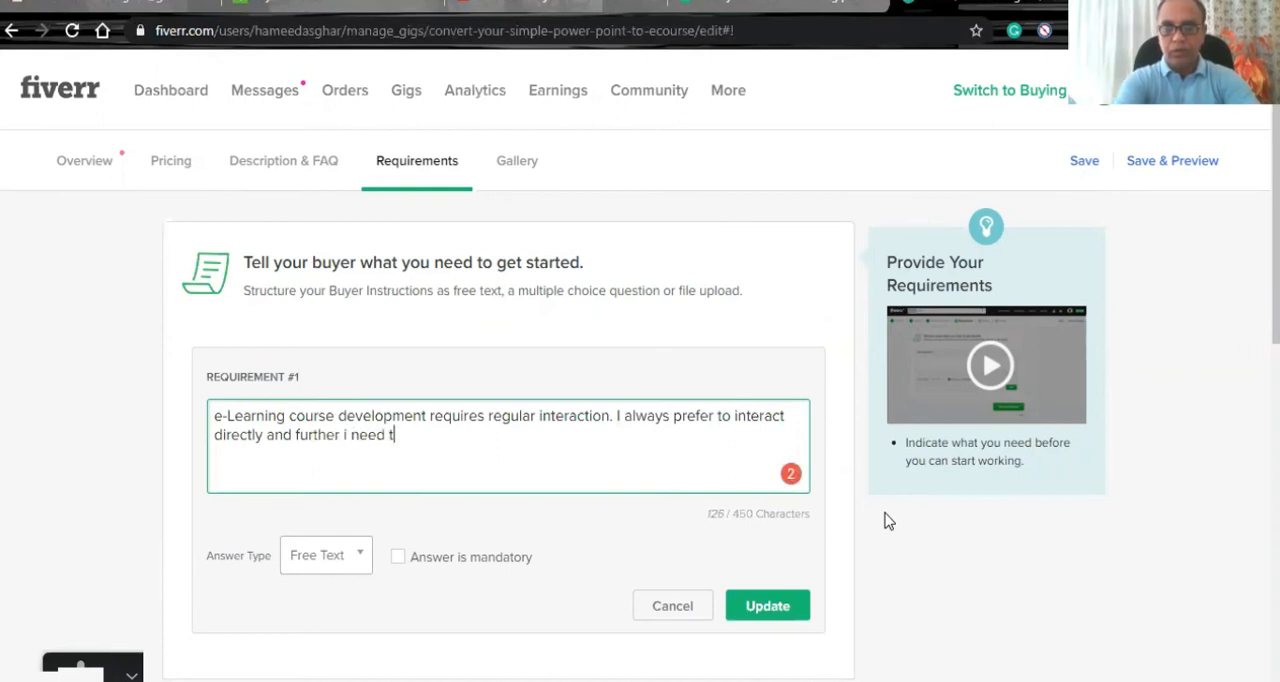
text(he storyboard to star)
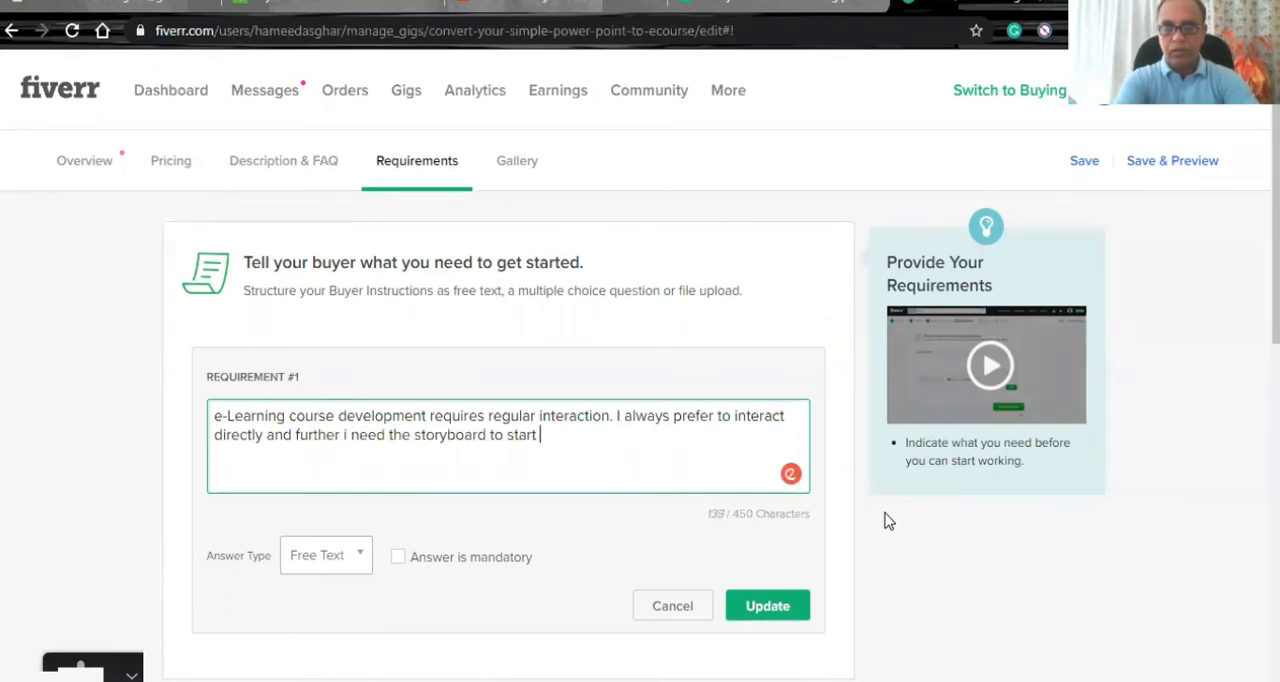
text(t)
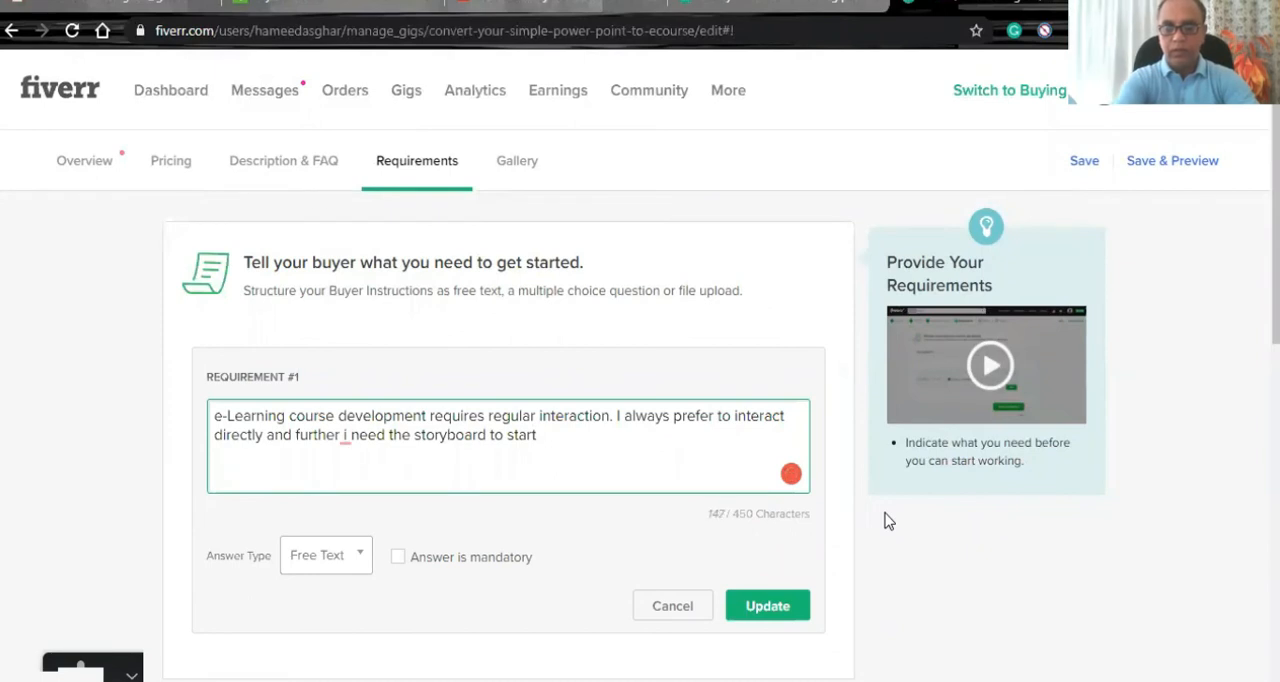
text( my developp)
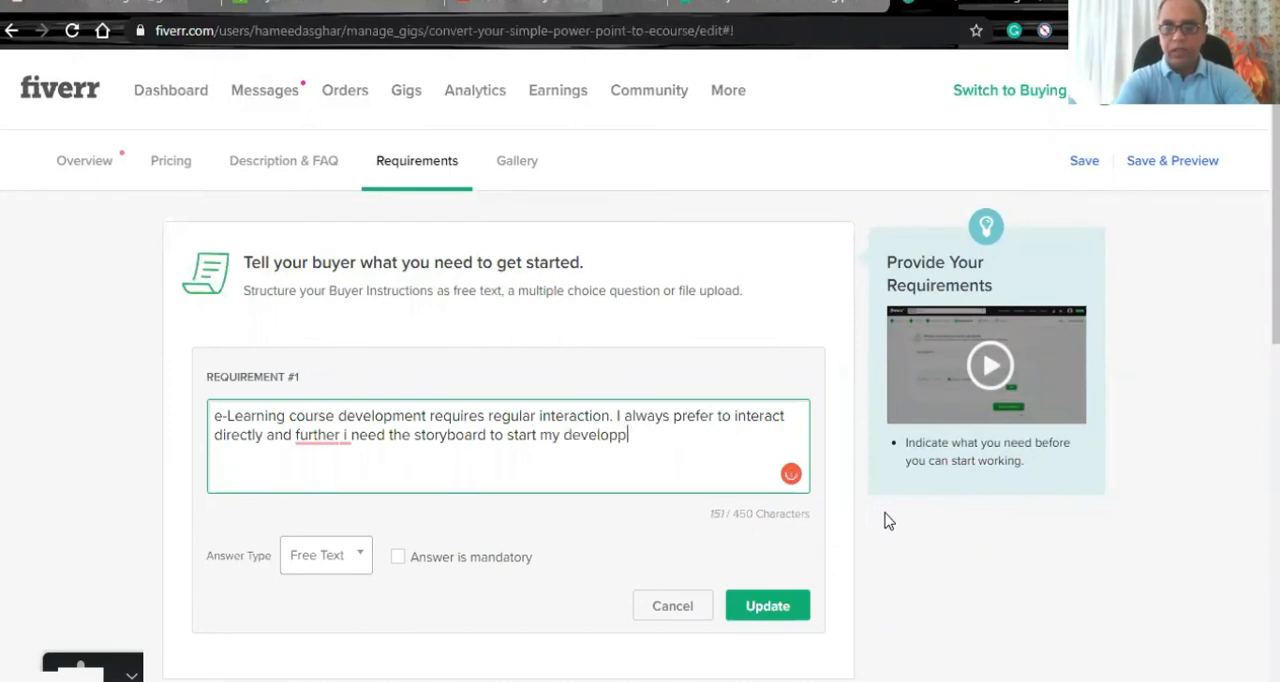
key(BackSpace)
text(ment)
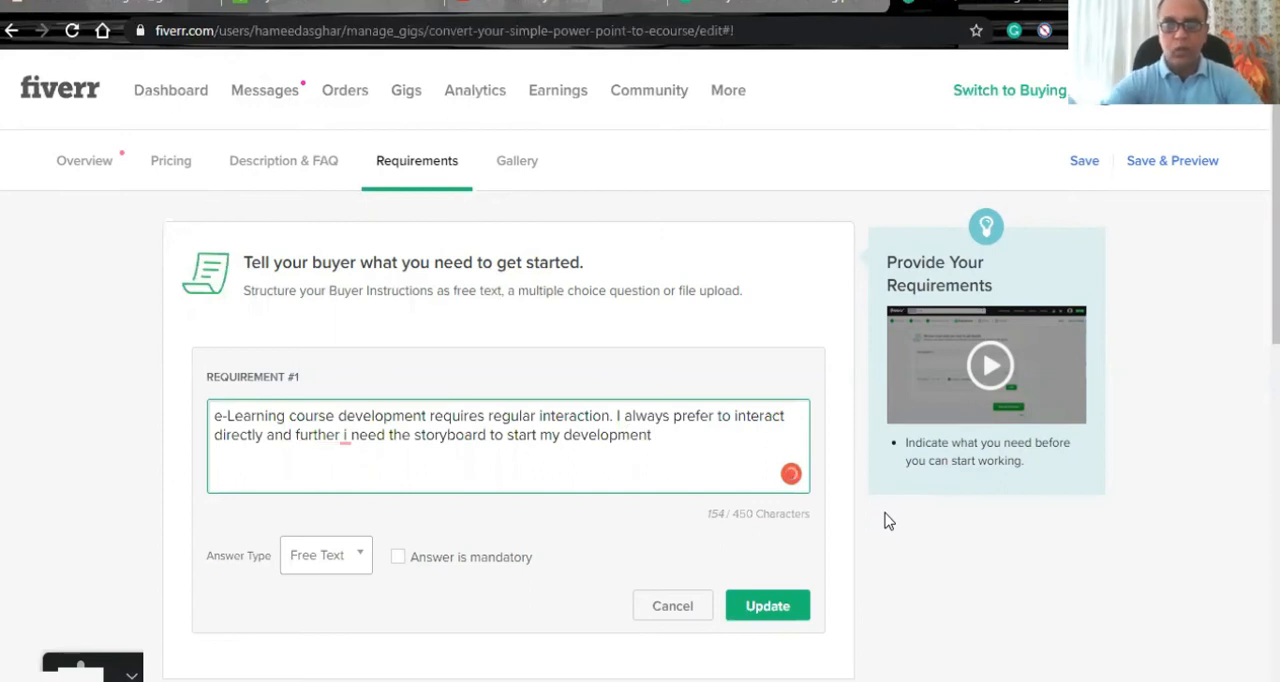
click(345, 438)
click(349, 490)
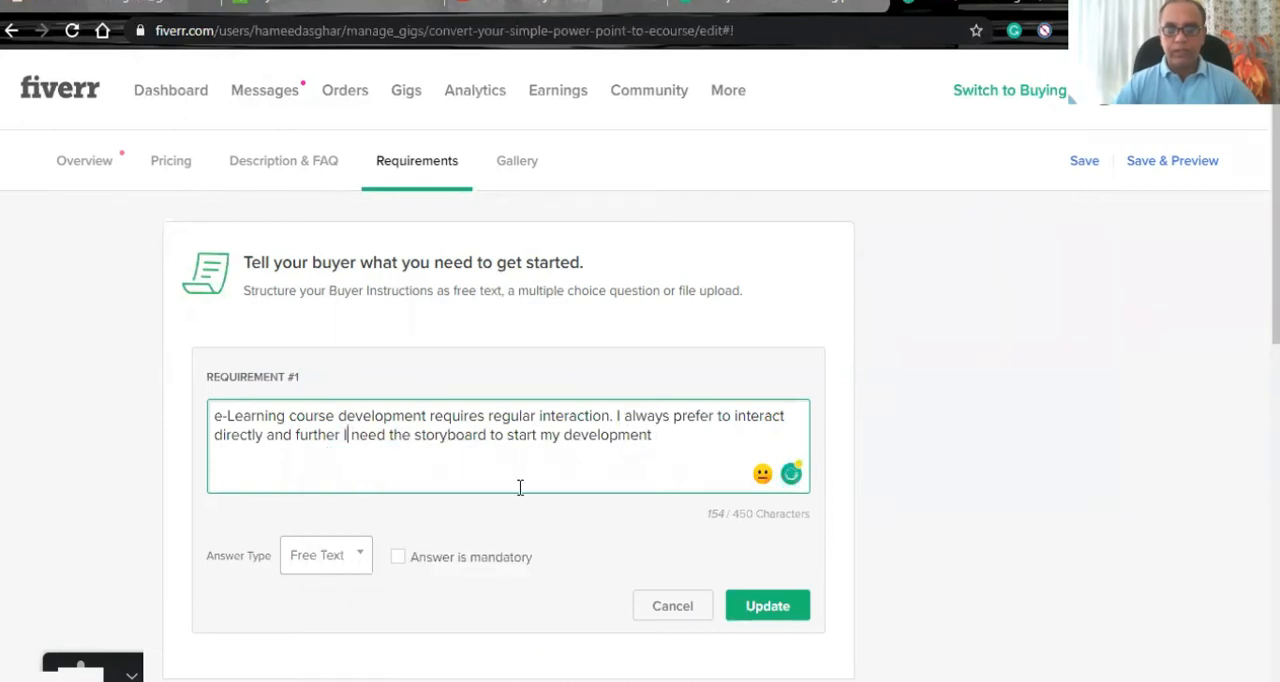
- Add a comma after "further" in the requirement and save the updated requirement with its answer left optional
scroll(520, 487, down, 2)
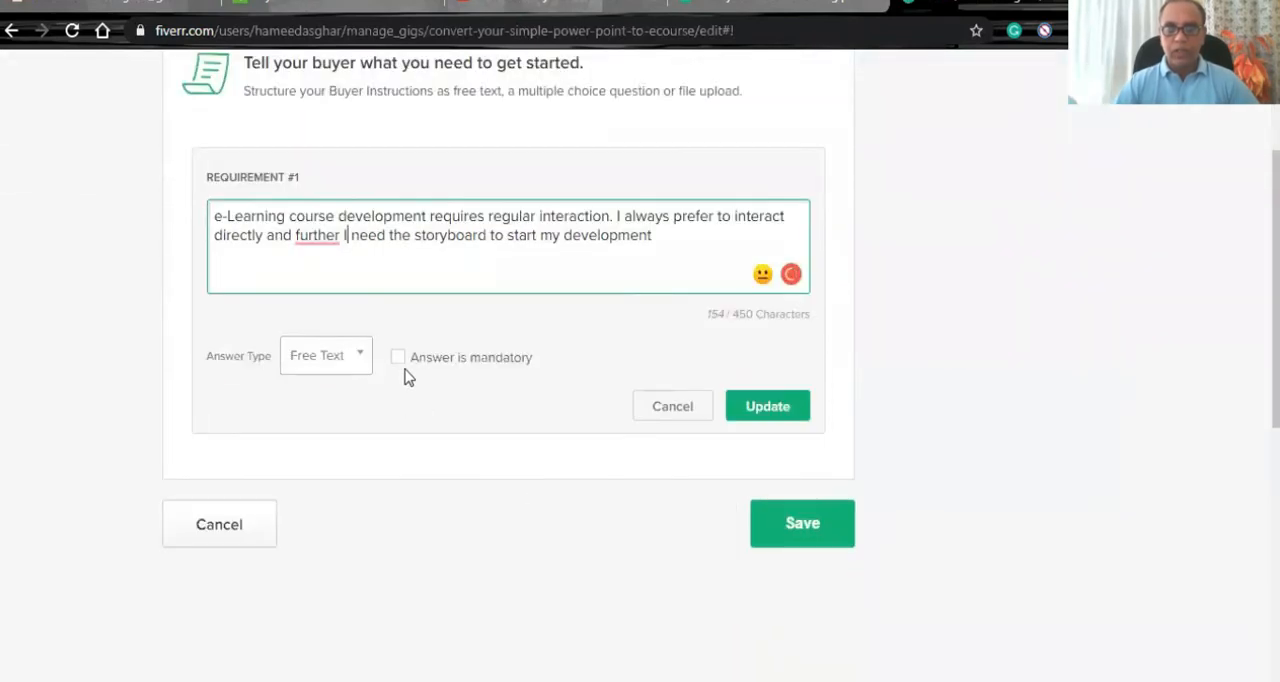
click(399, 357)
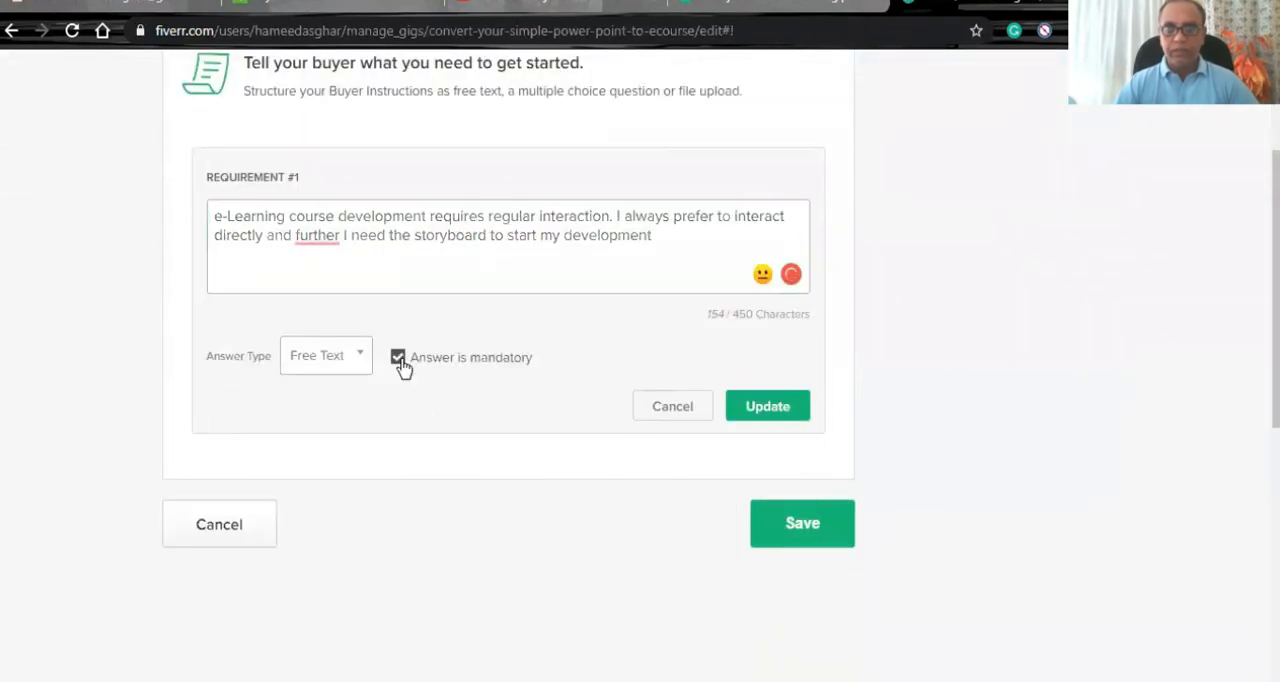
click(320, 238)
click(325, 290)
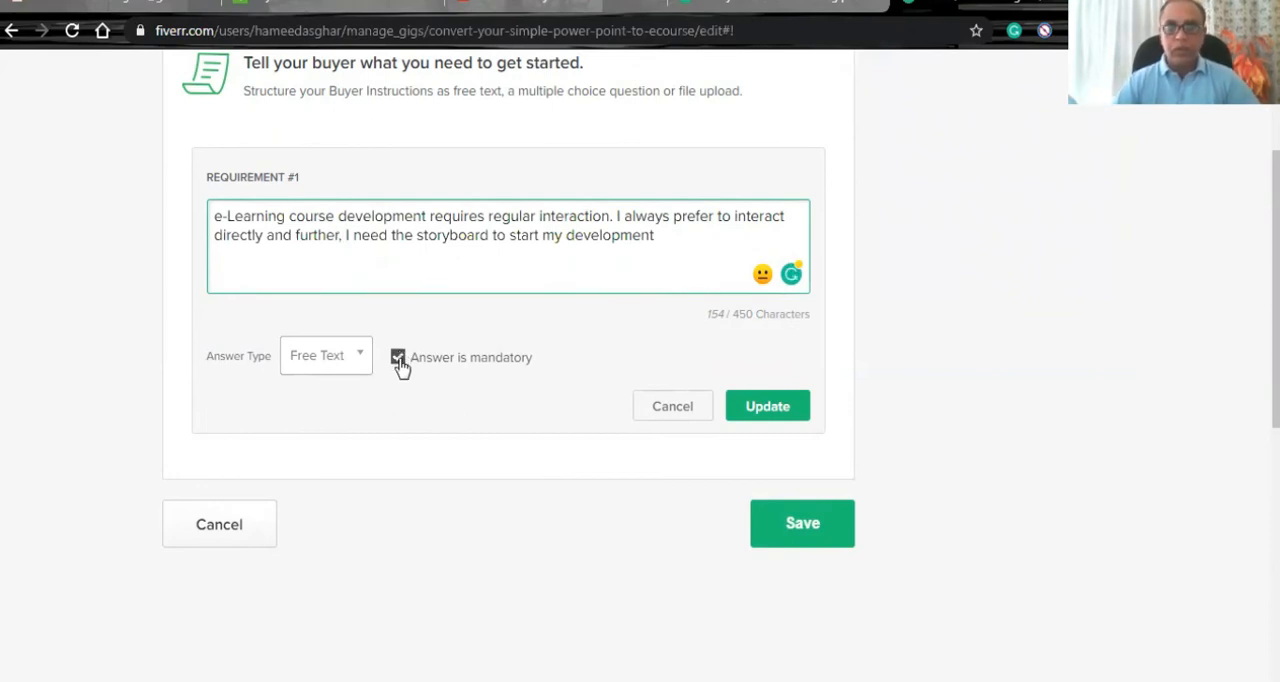
click(398, 358)
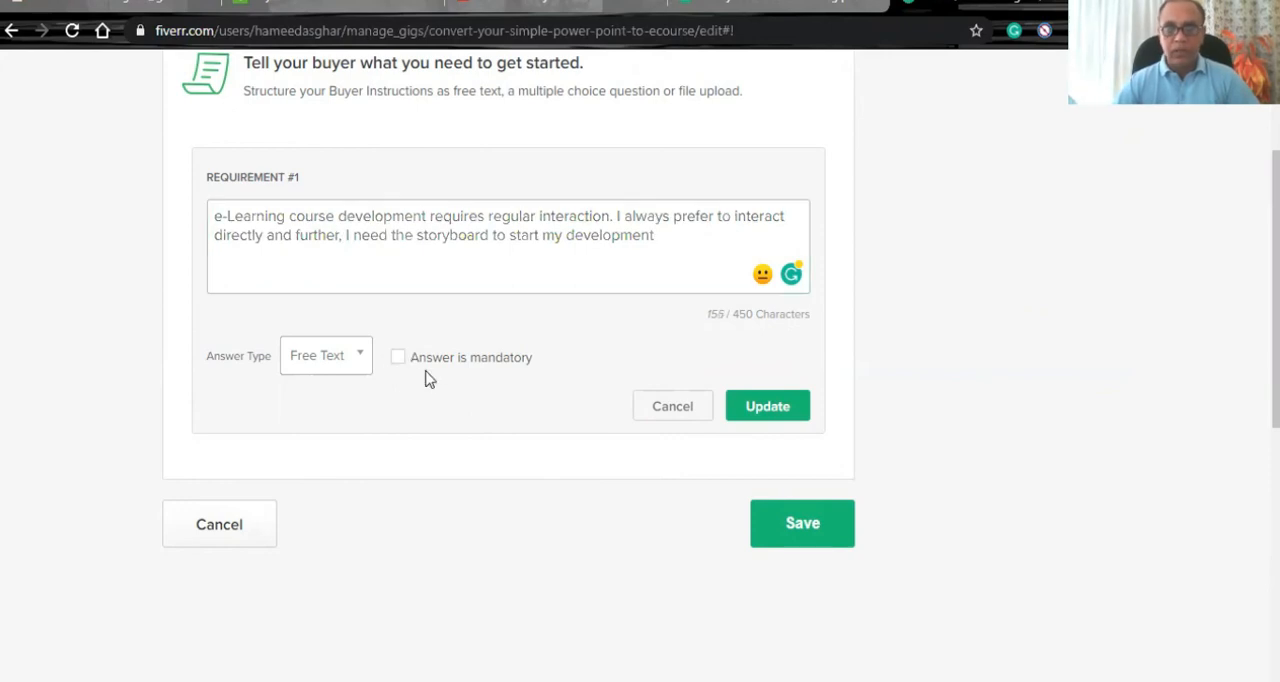
click(732, 405)
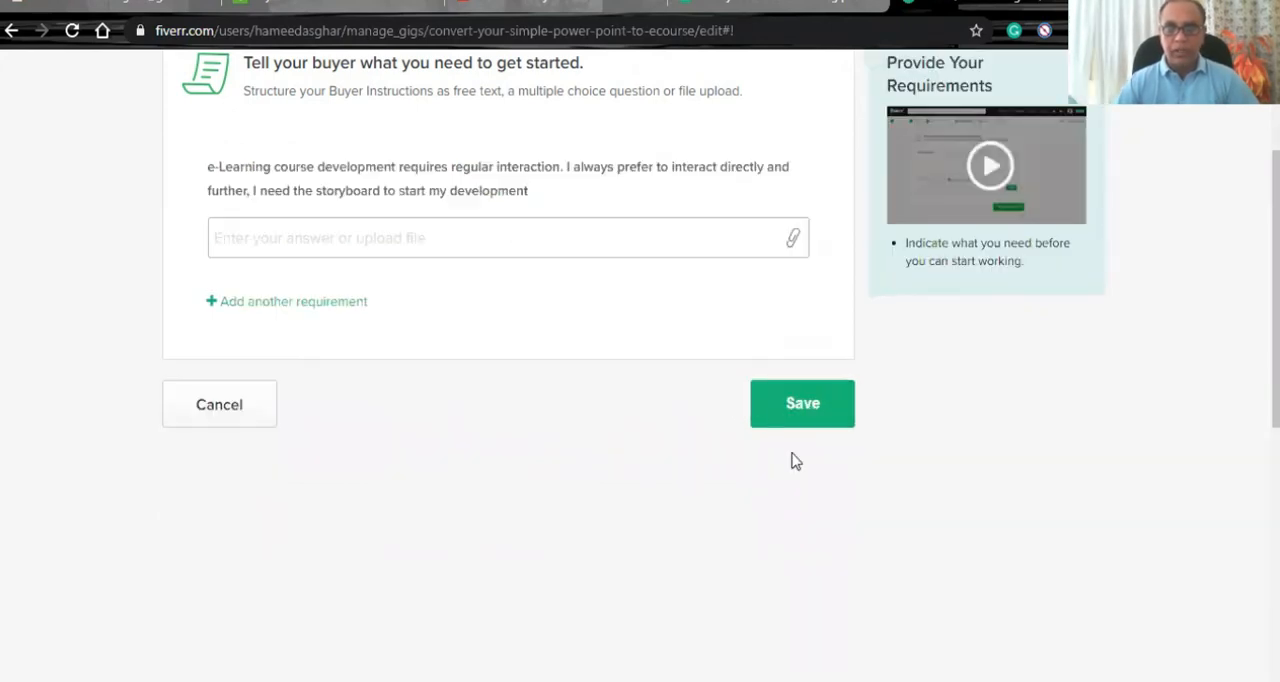
click(794, 403)
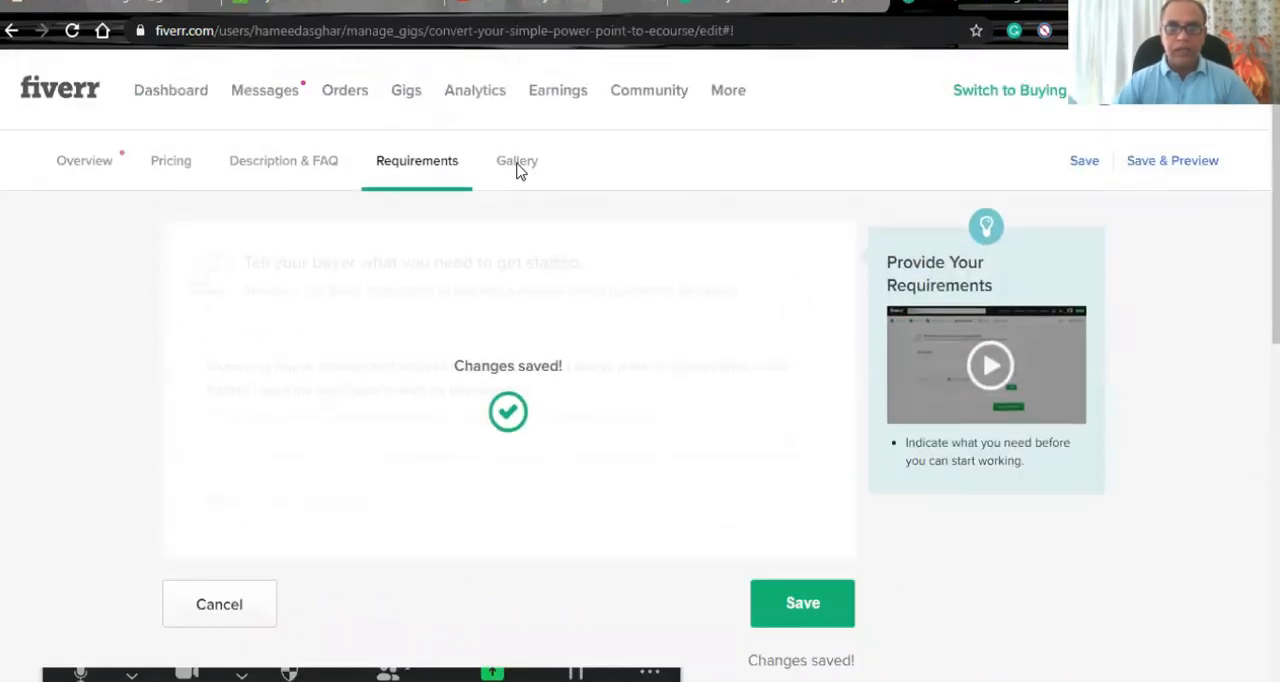
- Open the gig's gallery and review its photo, video and PDF upload sections
click(517, 163)
scroll(70, 421, down, 3)
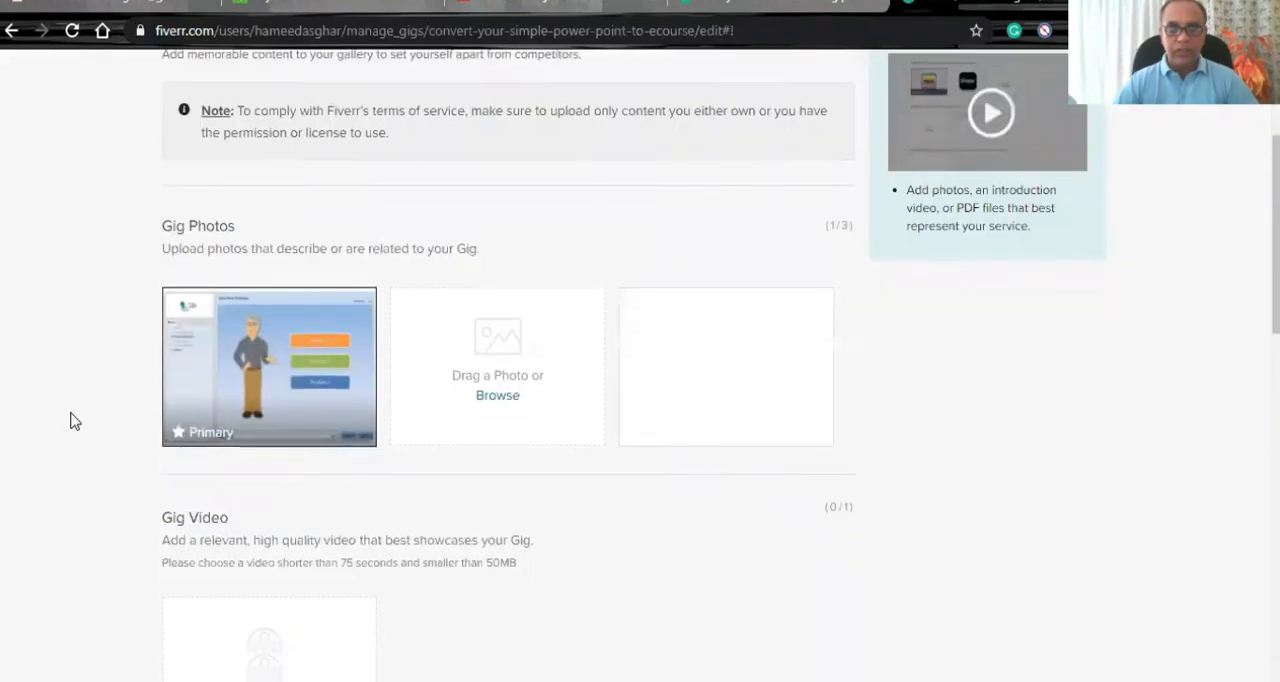
scroll(70, 421, down, 1)
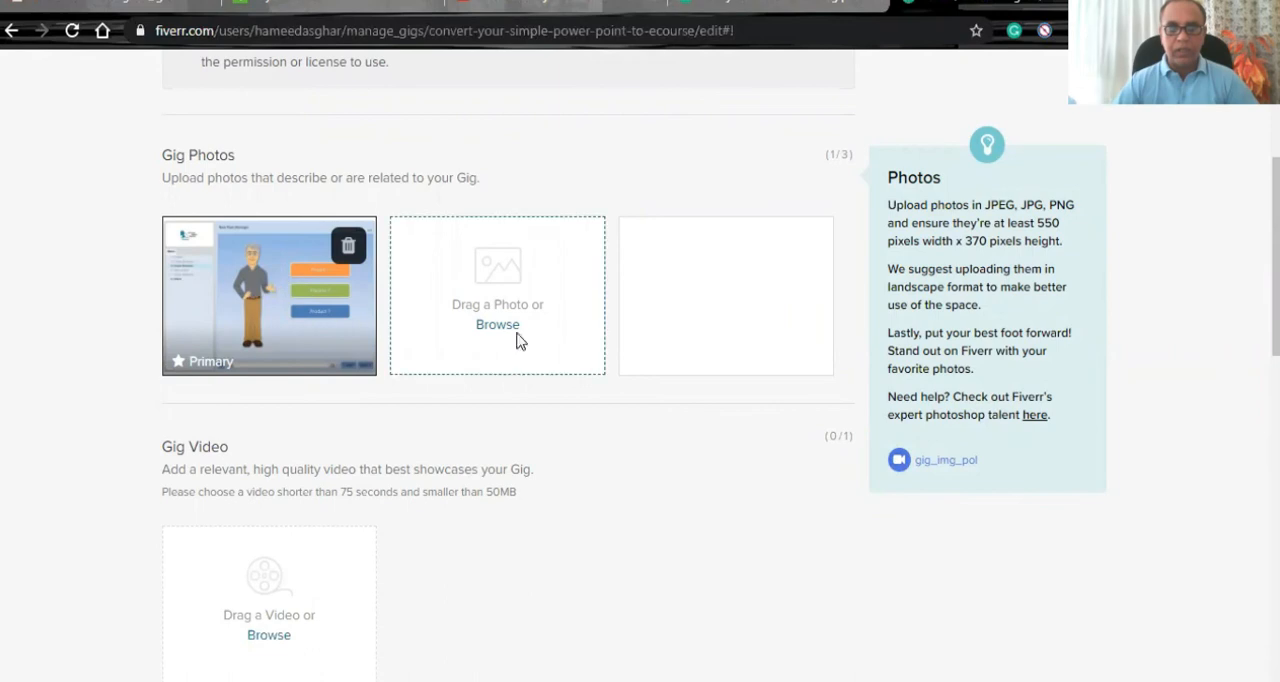
scroll(106, 403, down, 3)
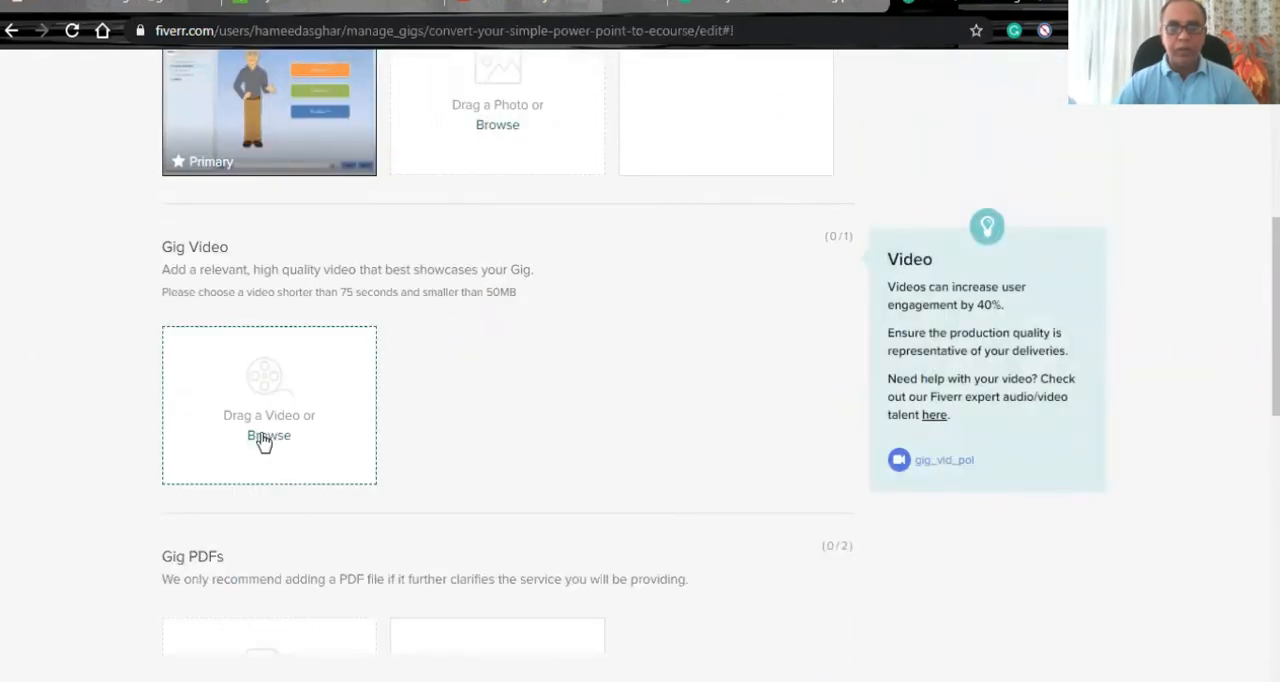
scroll(263, 441, down, 3)
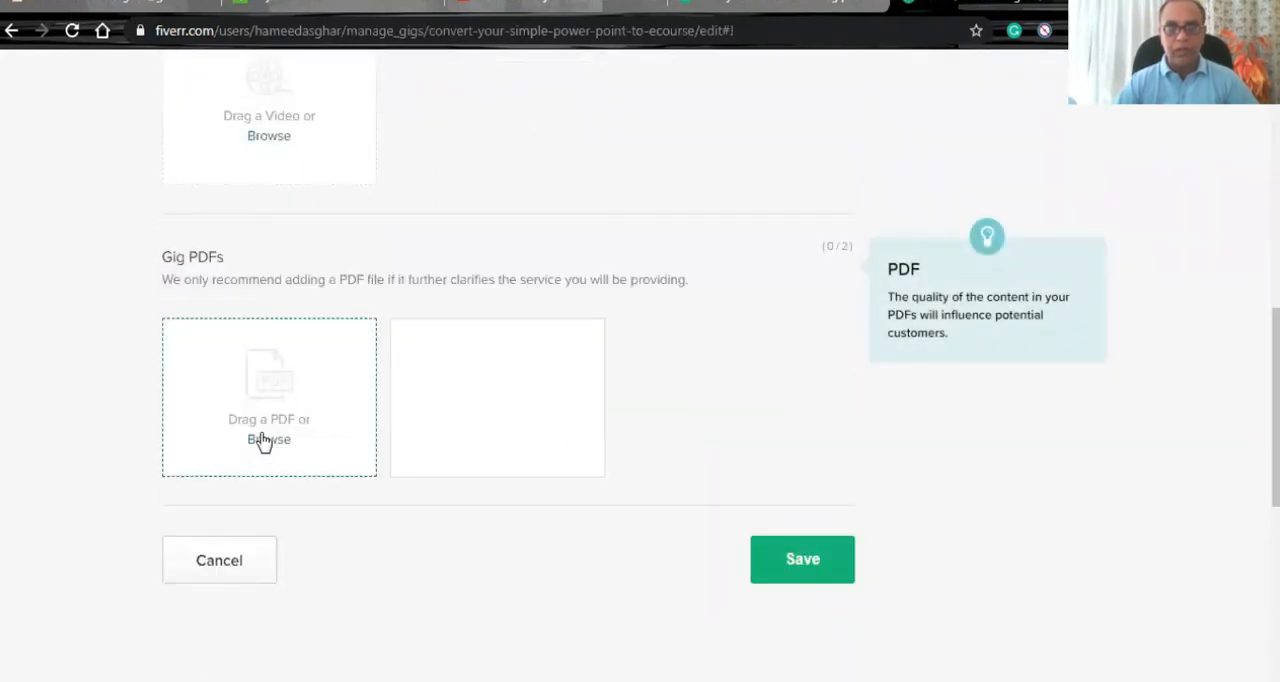
scroll(263, 441, up, 6)
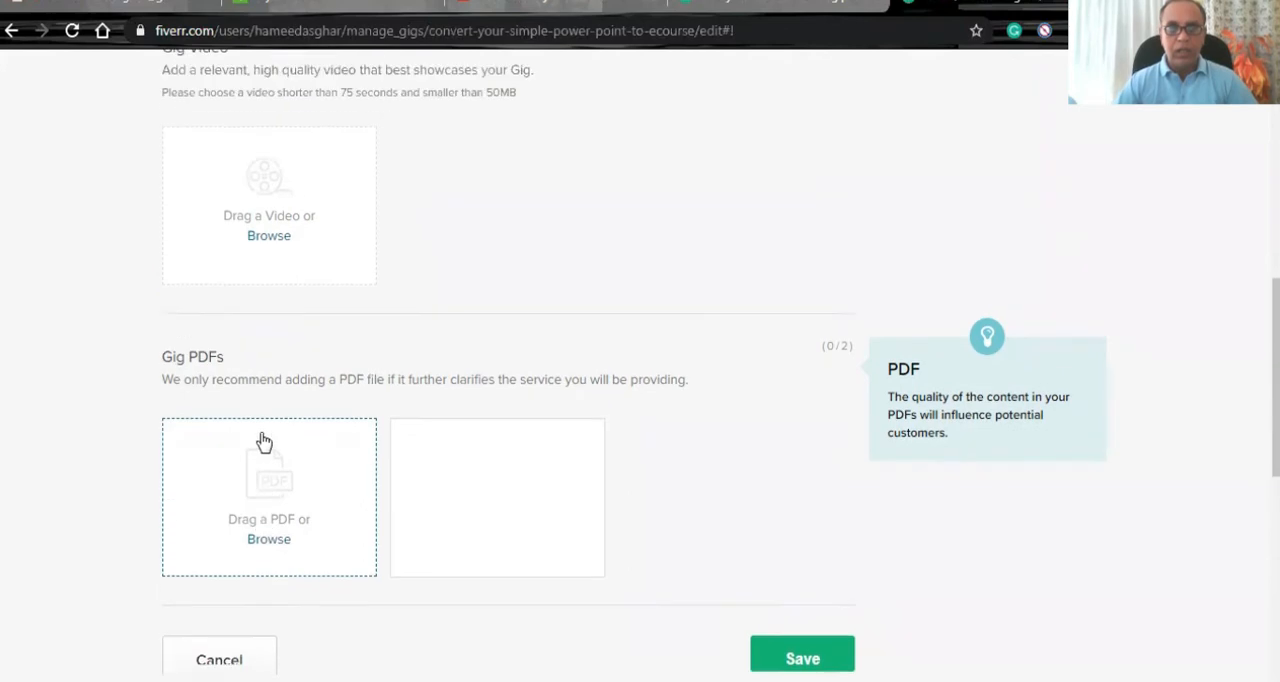
scroll(259, 429, up, 2)
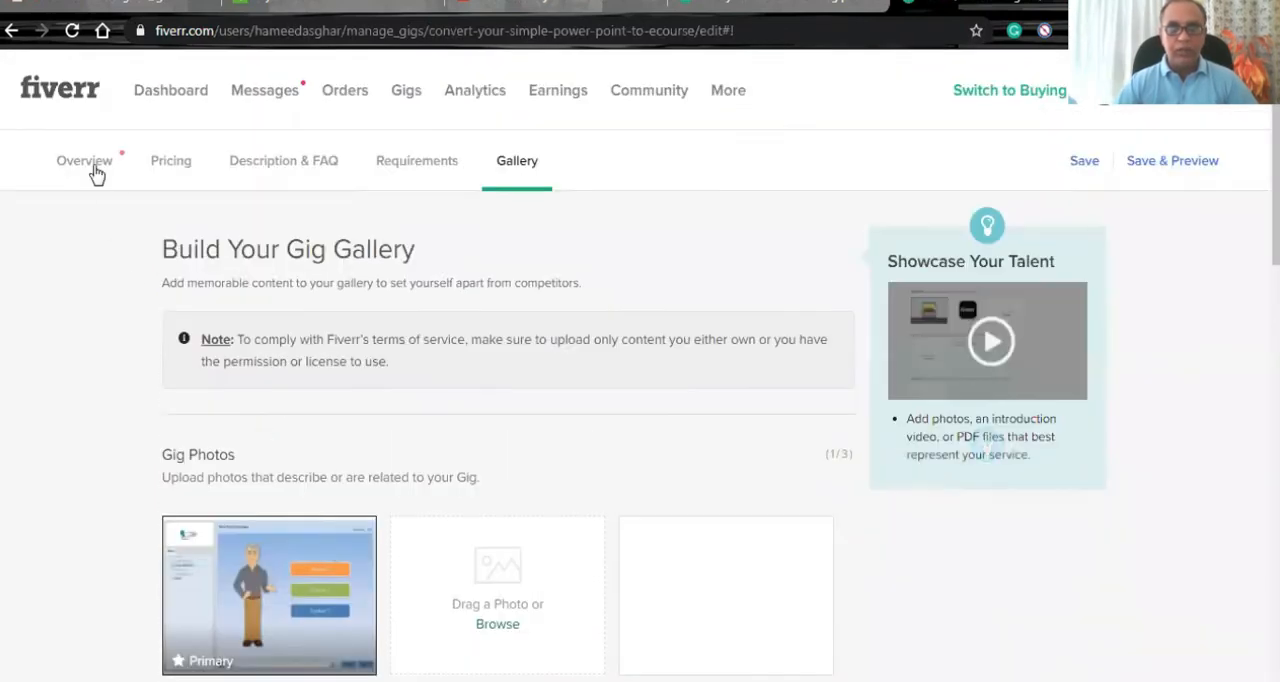
- Return to the gig's overview, check its title, SEO title, category and metadata, and save the overview
click(93, 168)
click(424, 488)
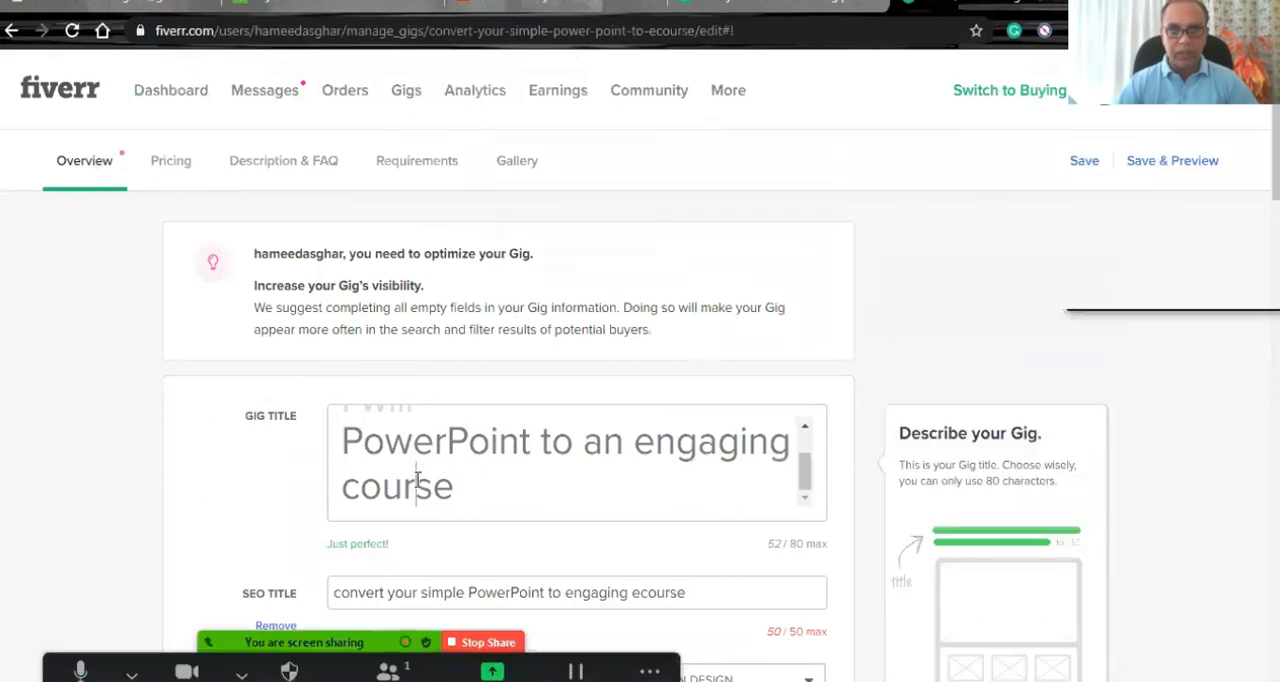
scroll(430, 455, up, 1)
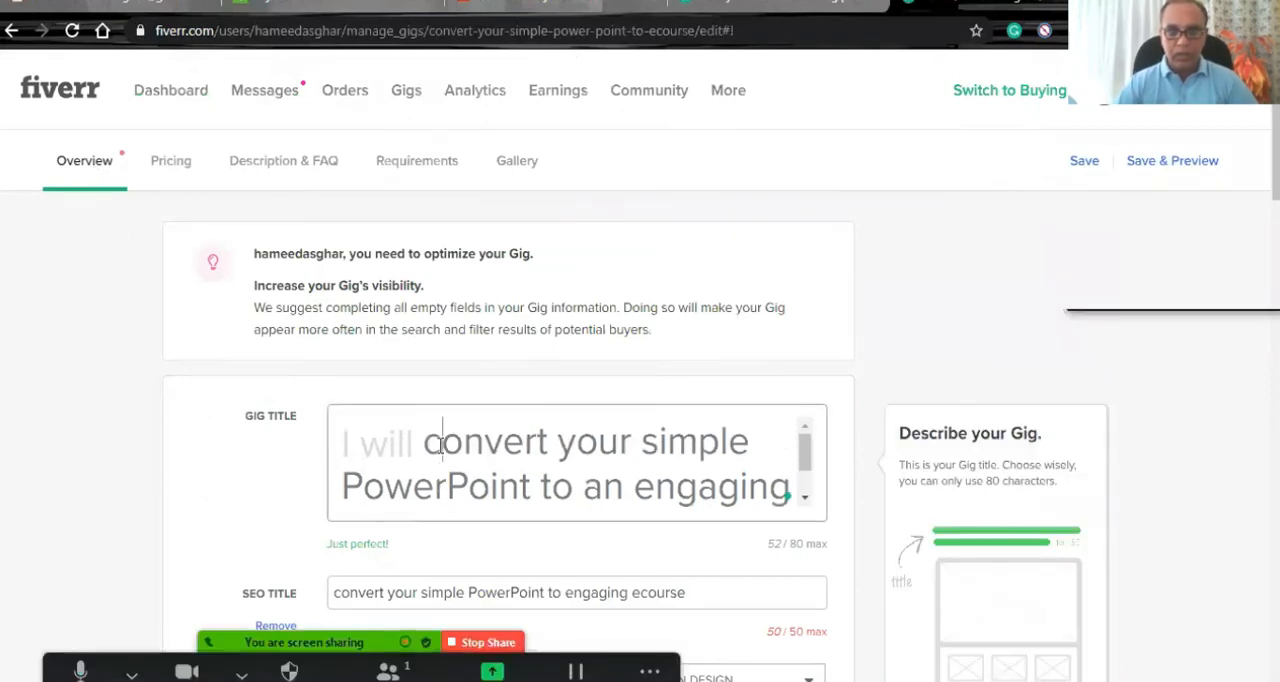
click(112, 427)
scroll(143, 428, down, 5)
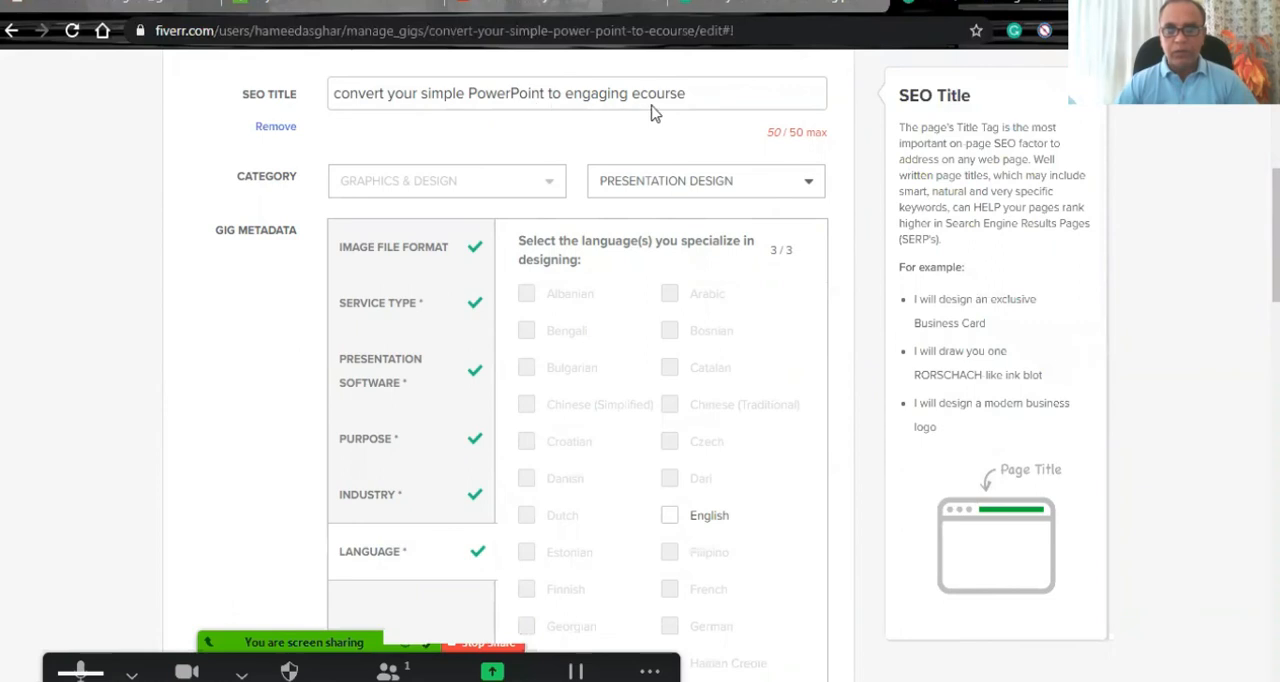
scroll(252, 449, down, 9)
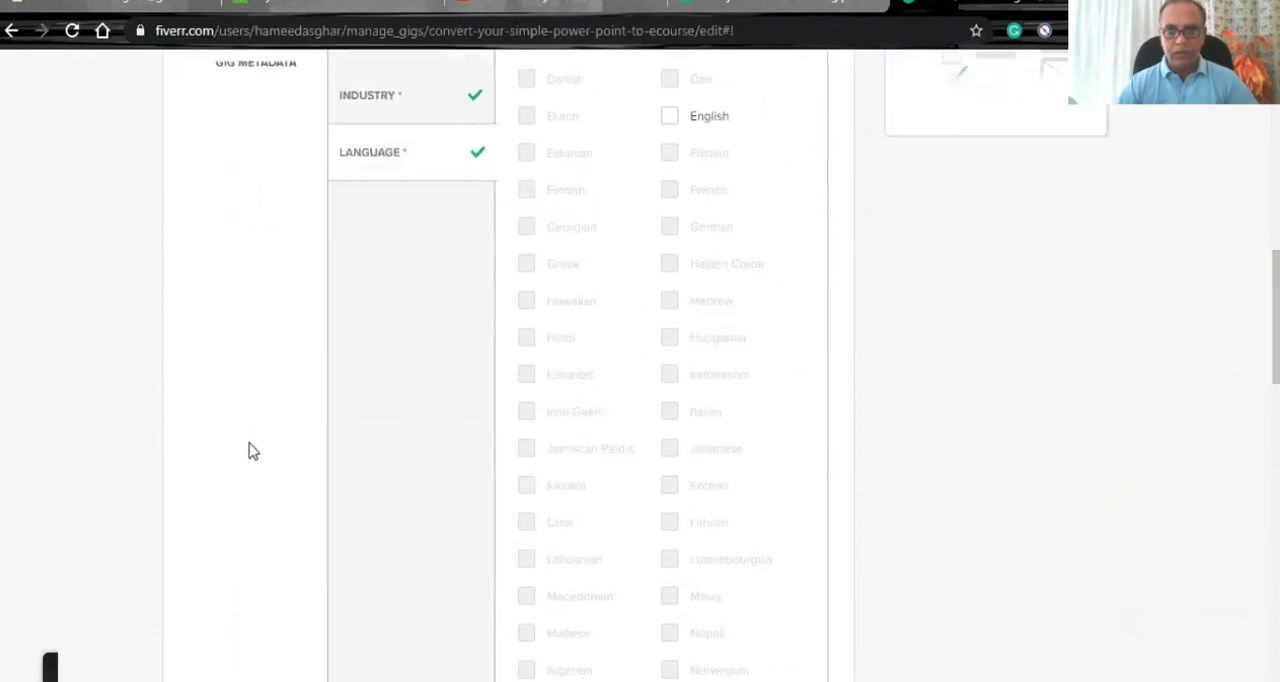
scroll(250, 447, down, 10)
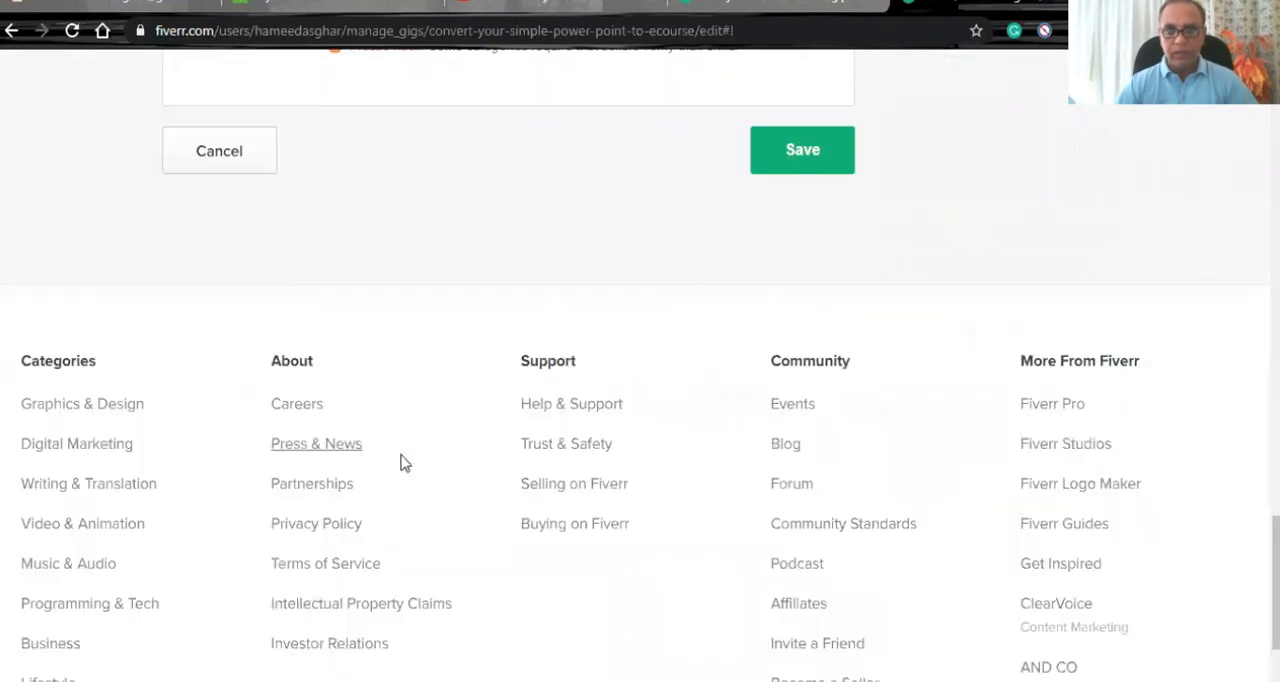
click(782, 163)
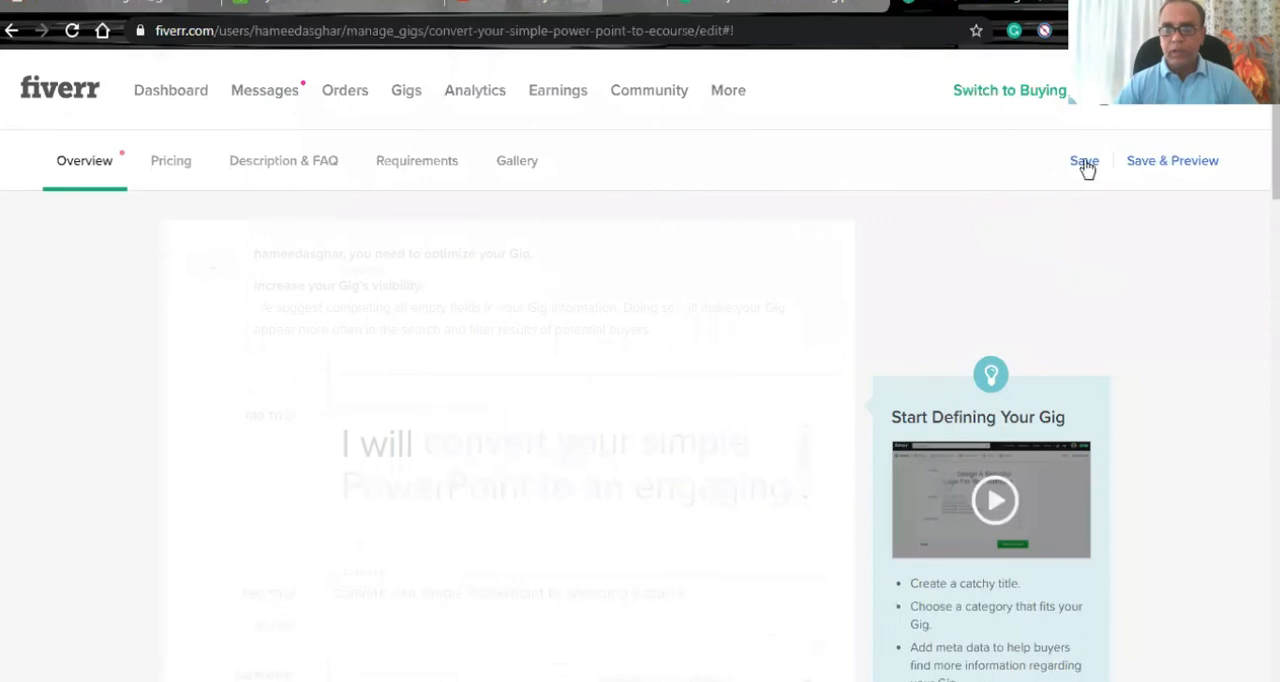
- Save the gig and preview its public page, reviewing the gallery image, description, metadata, seller details and package comparison
click(1184, 168)
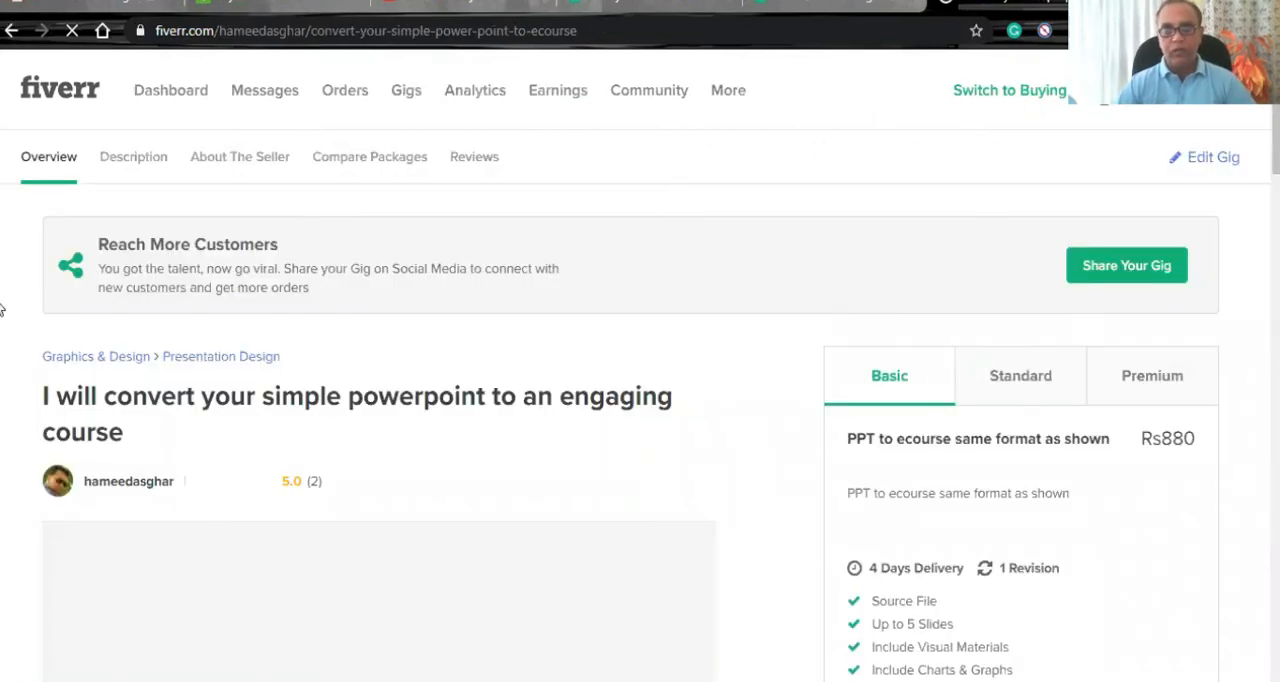
scroll(1, 314, down, 2)
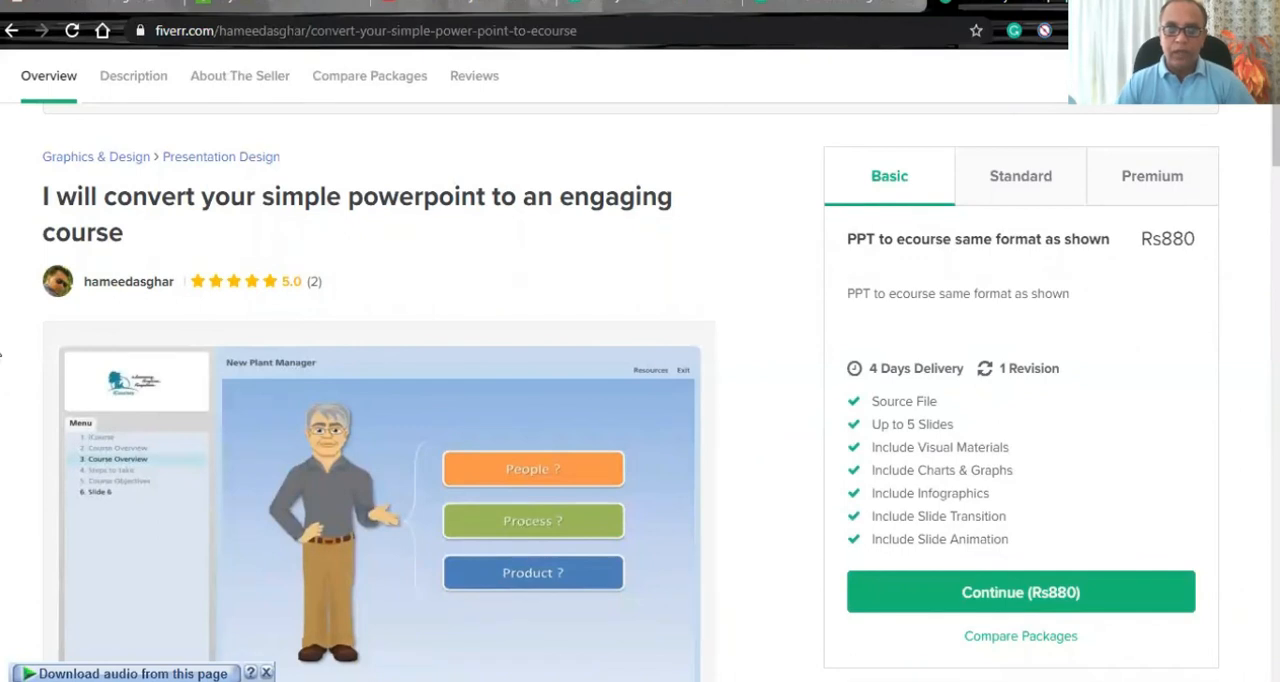
scroll(1, 352, down, 4)
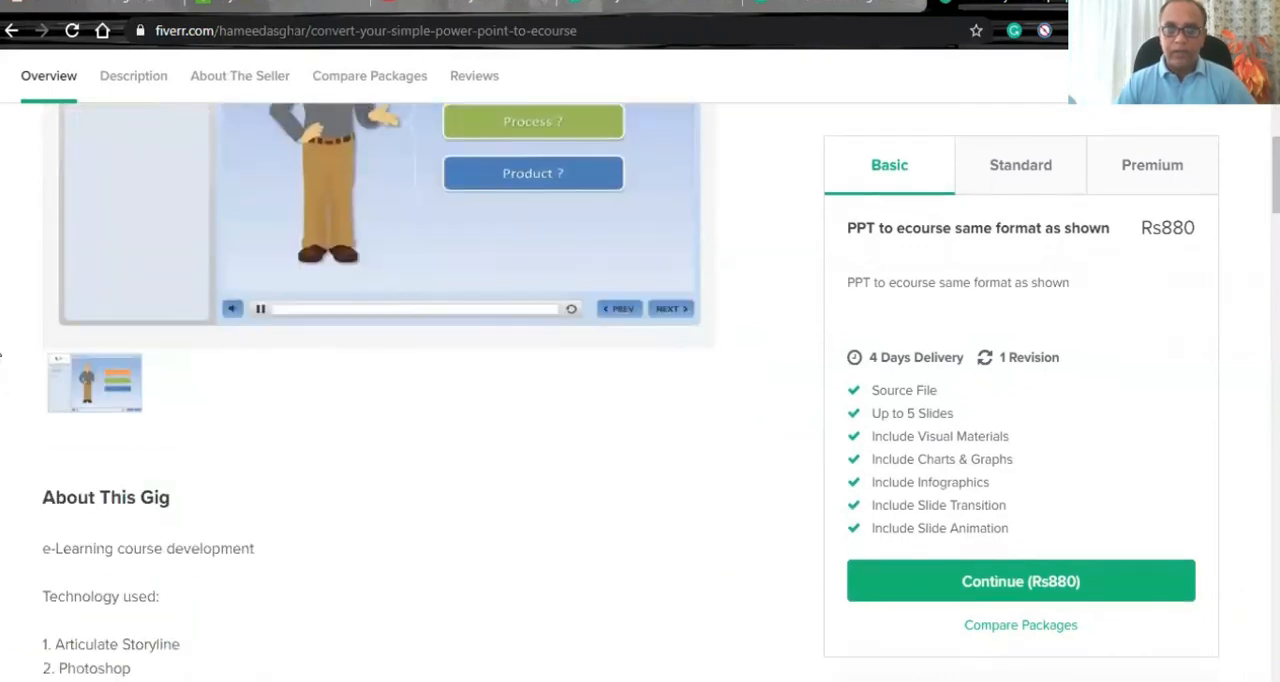
scroll(1, 352, down, 3)
scroll(1, 352, down, 4)
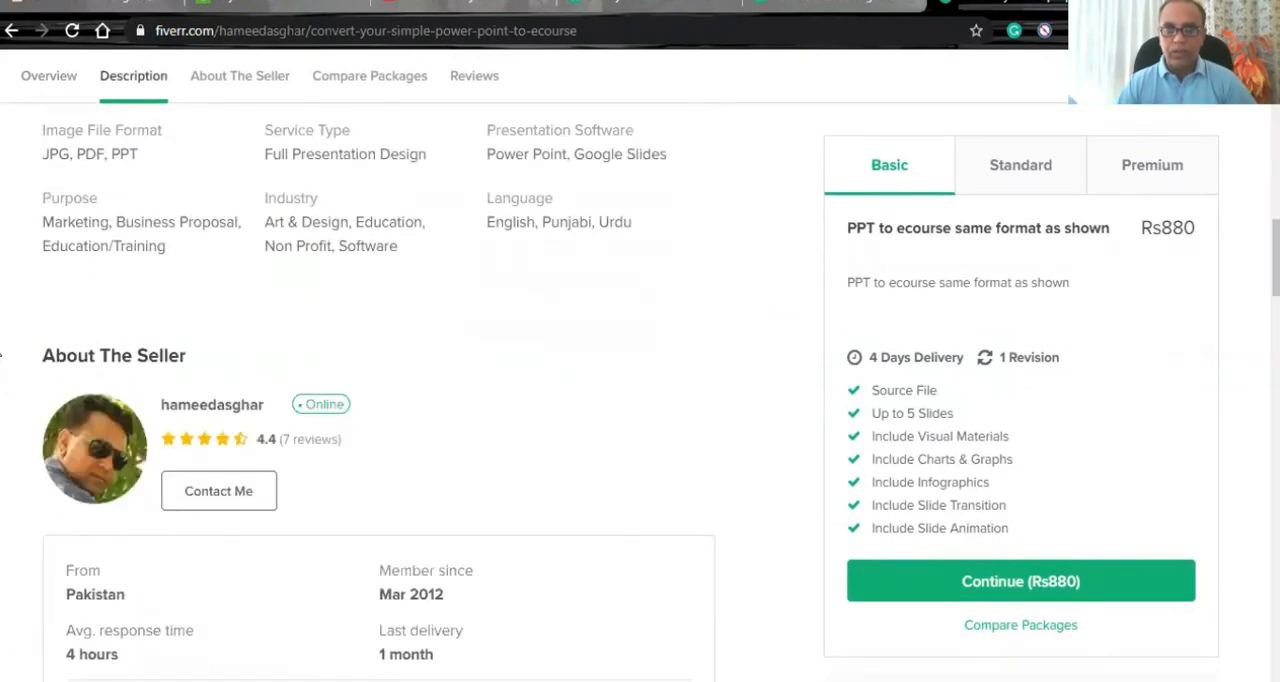
scroll(1, 352, down, 1)
scroll(1, 352, down, 3)
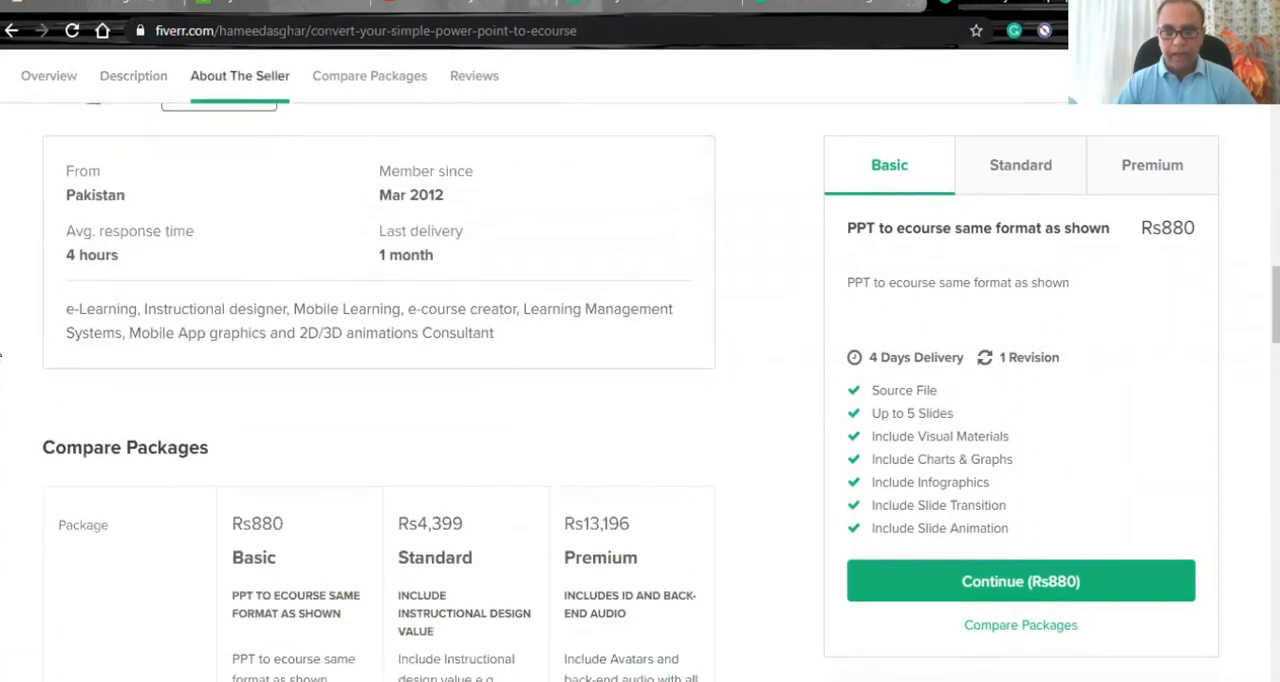
scroll(1, 352, up, 12)
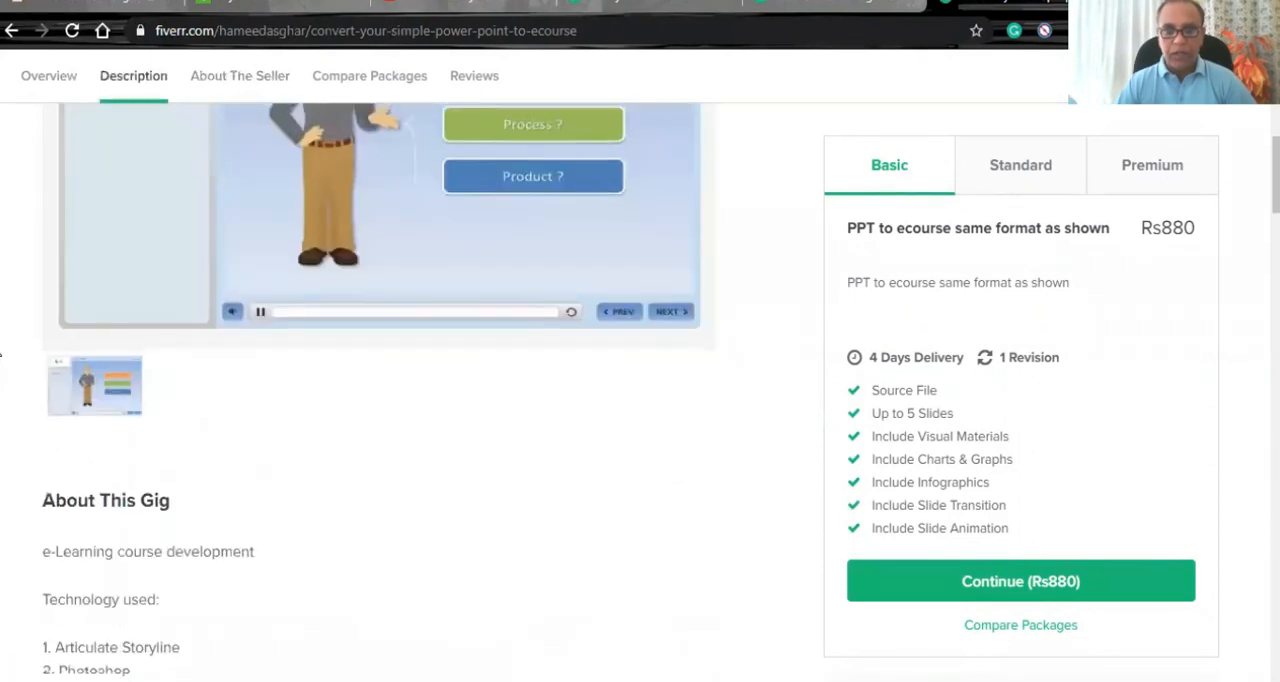